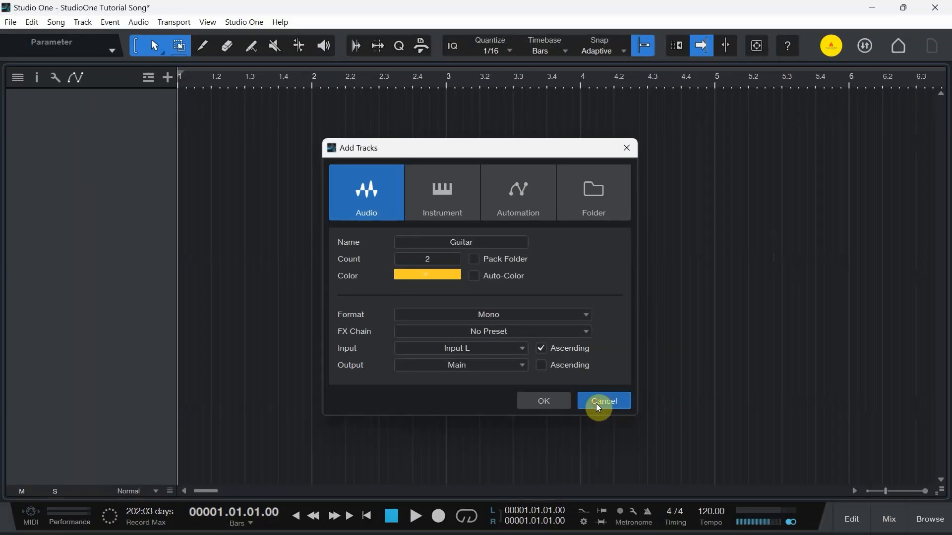
- Reopen the Add Tracks dialog and look at the Instrument track settings before returning to the Audio type
left_click(598, 405)
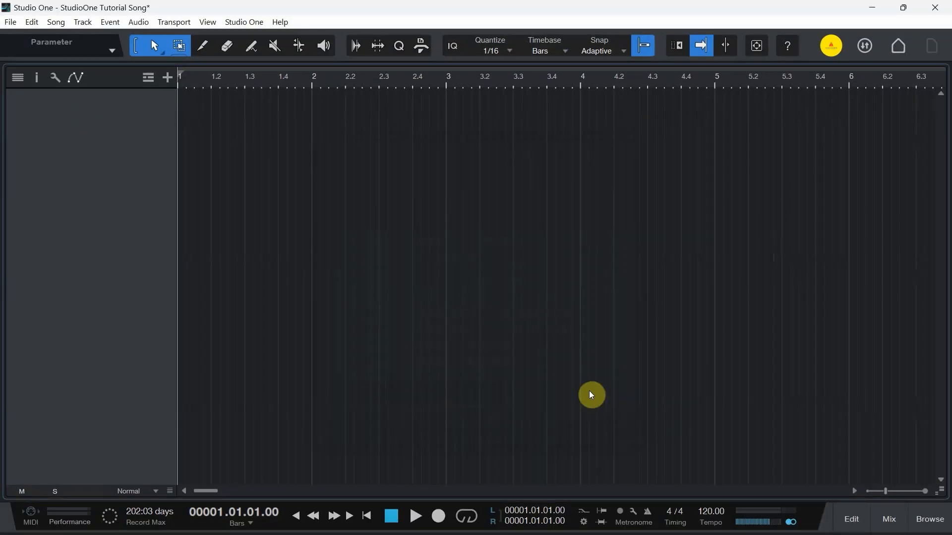
double_click(401, 242)
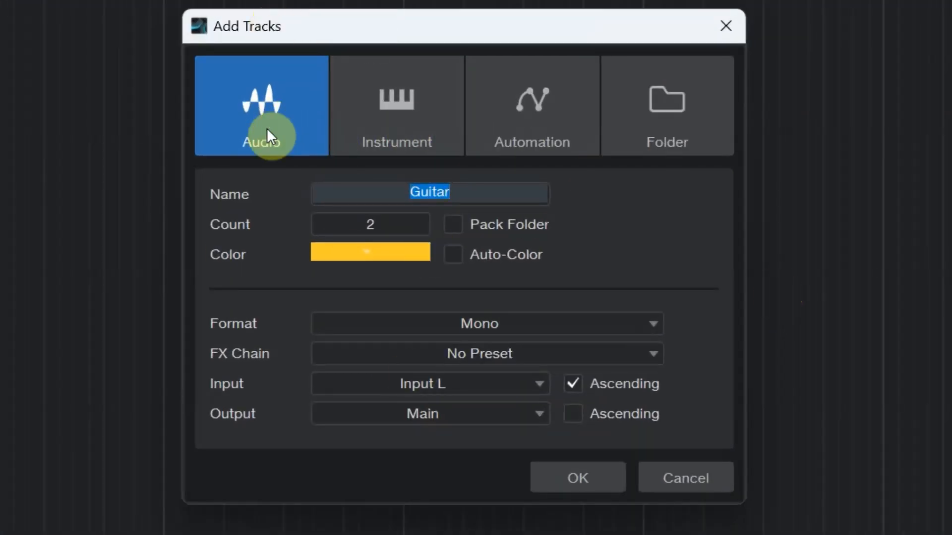
left_click(399, 118)
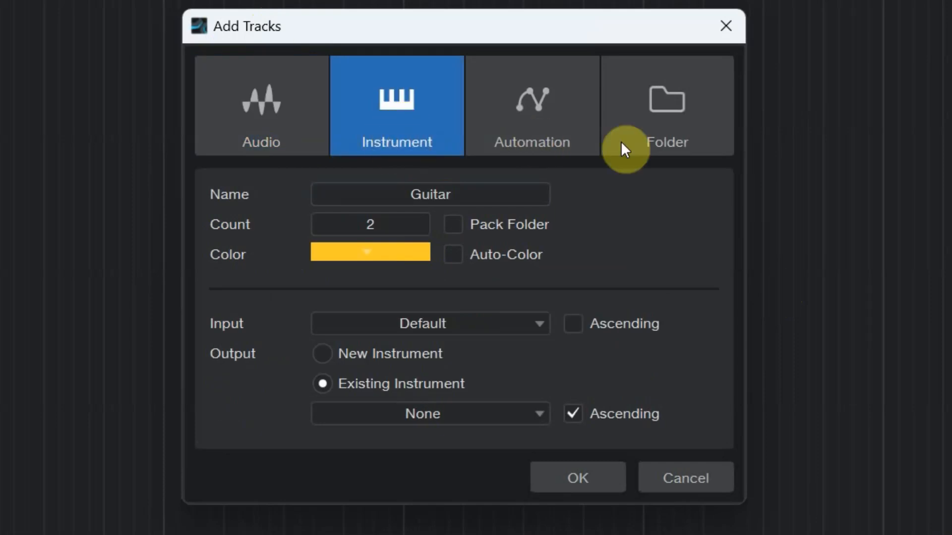
left_click(236, 111)
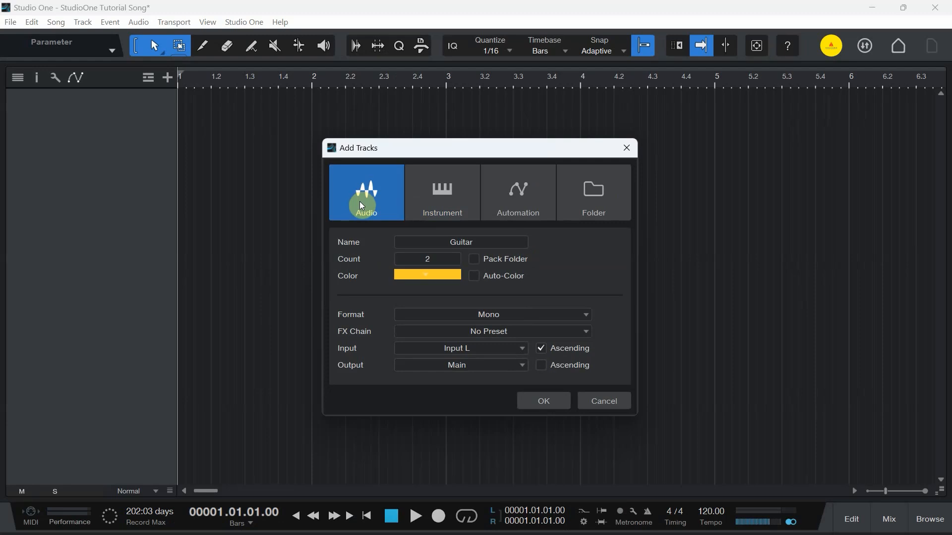
left_click(425, 277)
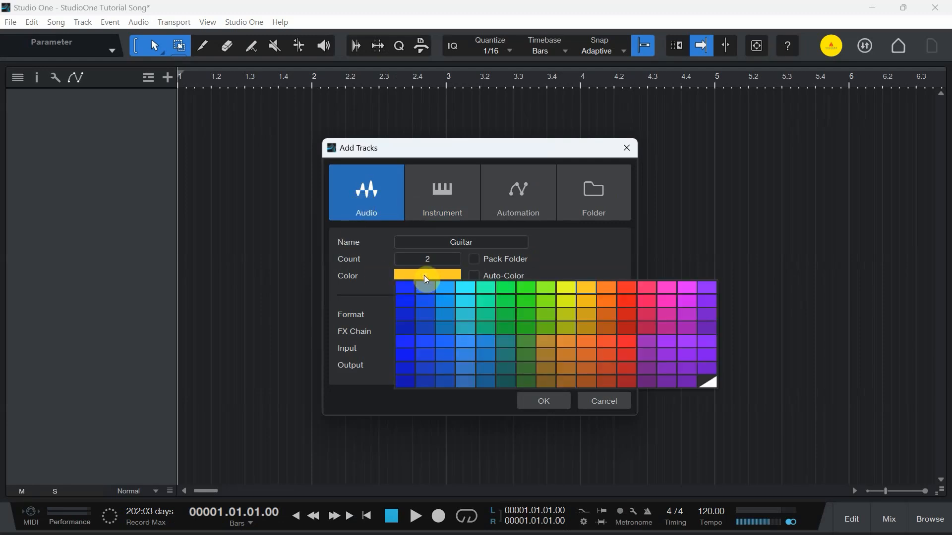
left_click(426, 279)
left_click(474, 276)
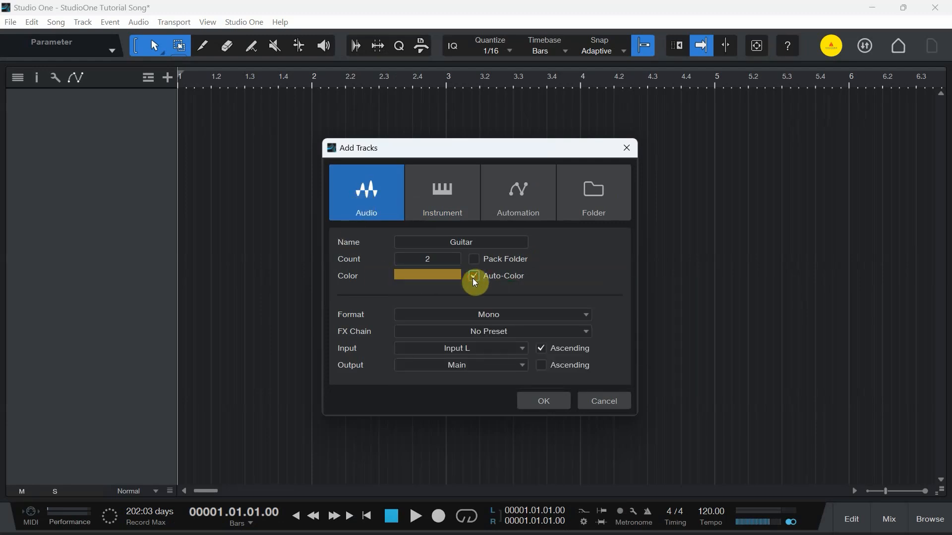
left_click(474, 277)
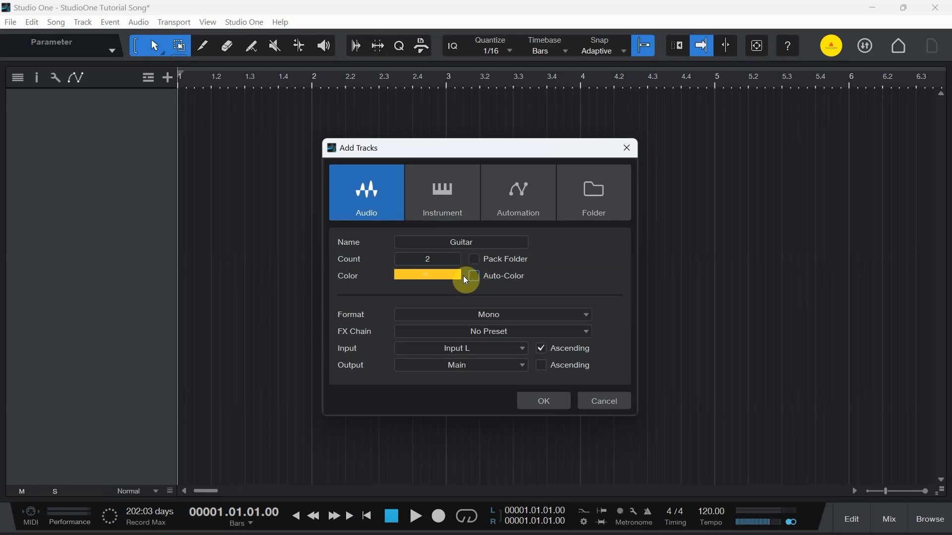
- Set the track color to light green and create the two mono Guitar audio tracks
left_click(426, 276)
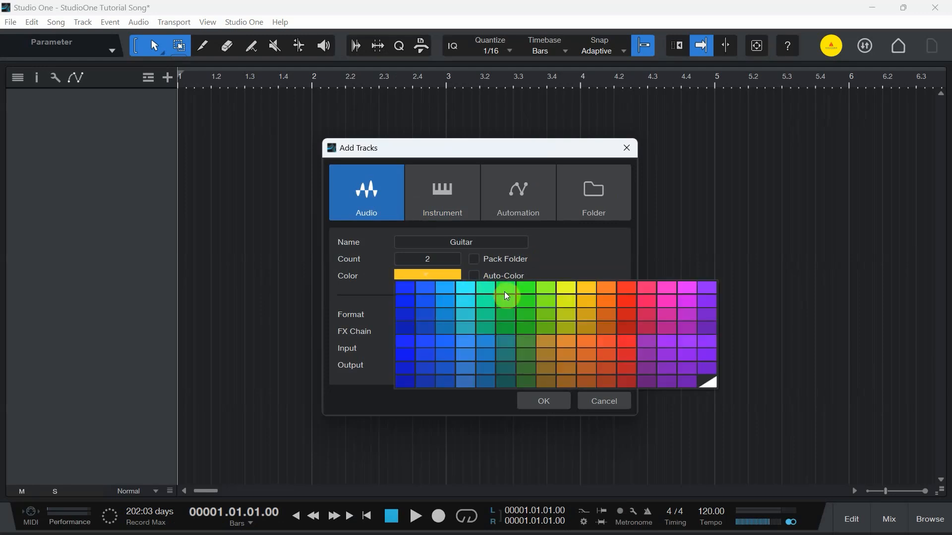
left_click(540, 288)
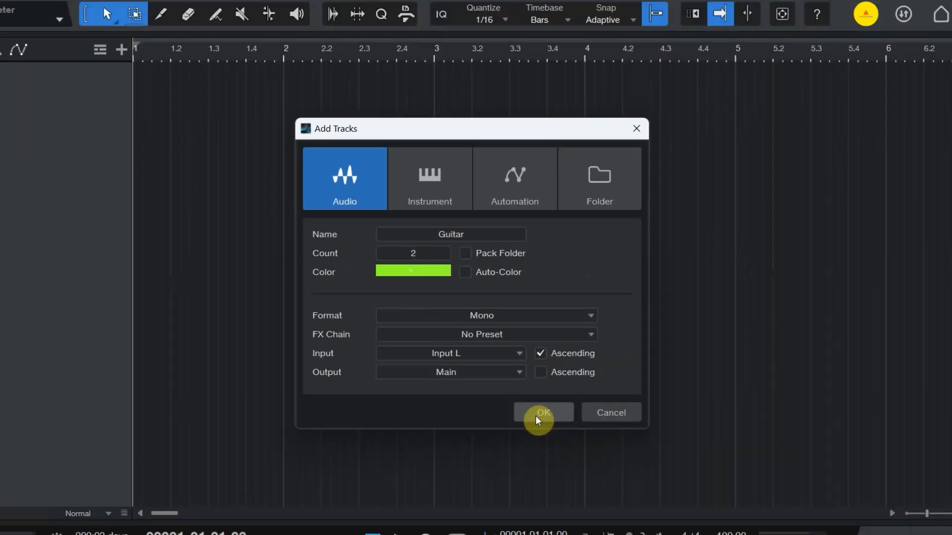
left_click(536, 416)
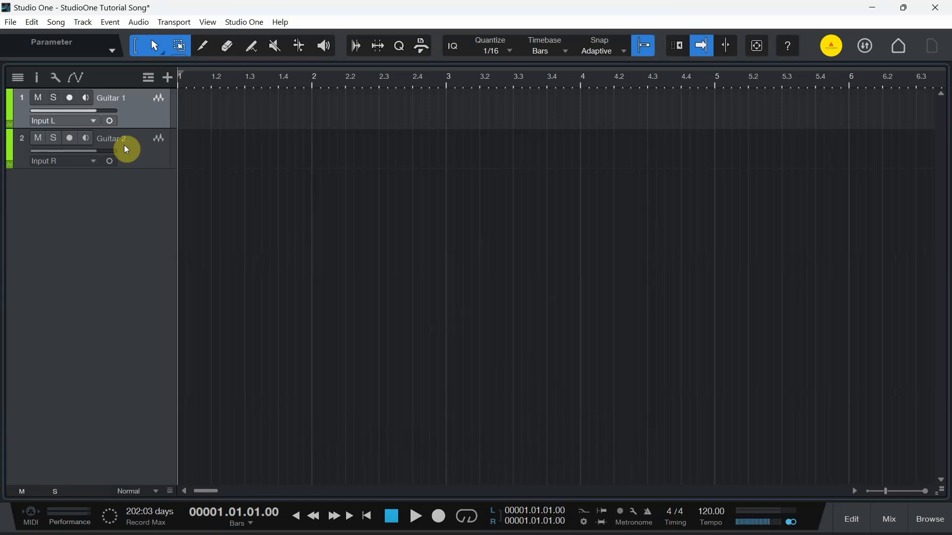
- Rename the first guitar track to Vocal
double_click(124, 101)
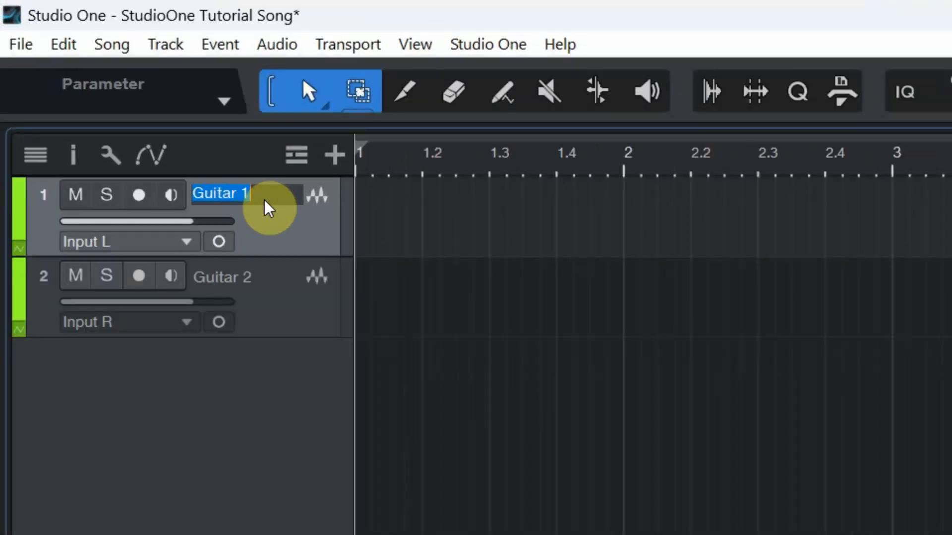
type("Voca")
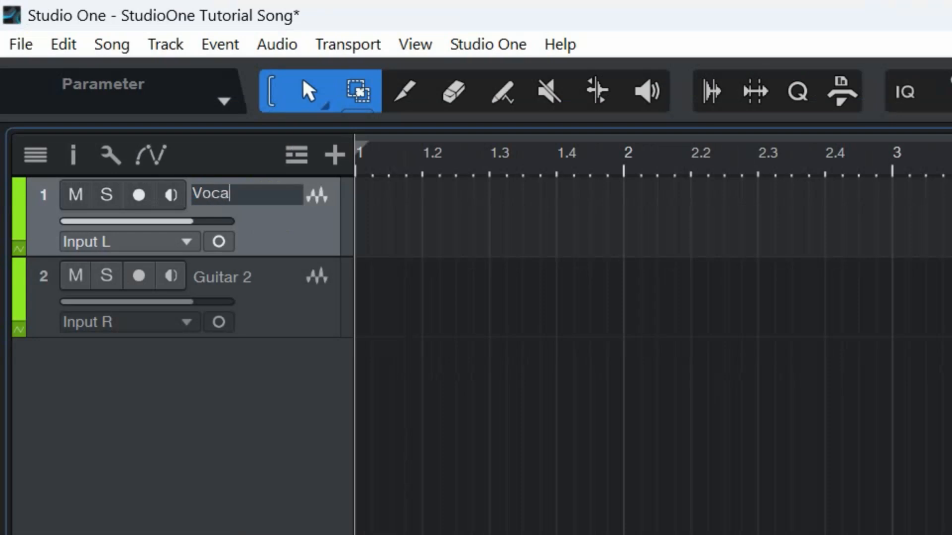
type("l")
left_click(272, 327)
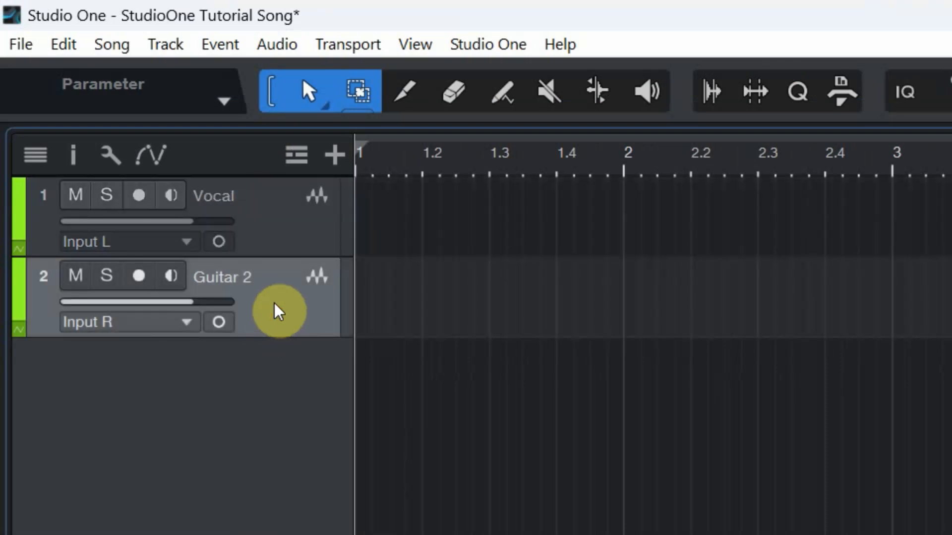
- Change the Vocal track's color to red
left_click(263, 243)
left_click(20, 224)
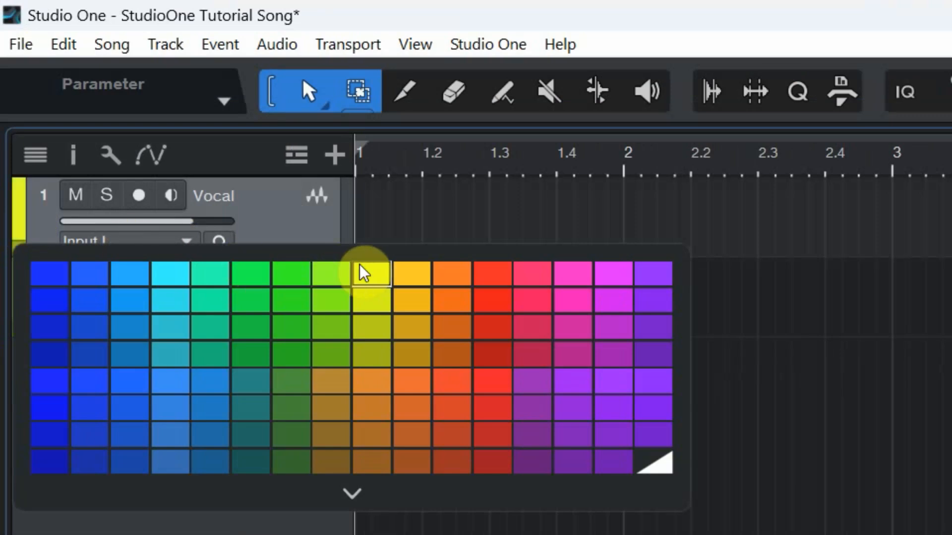
left_click(490, 281)
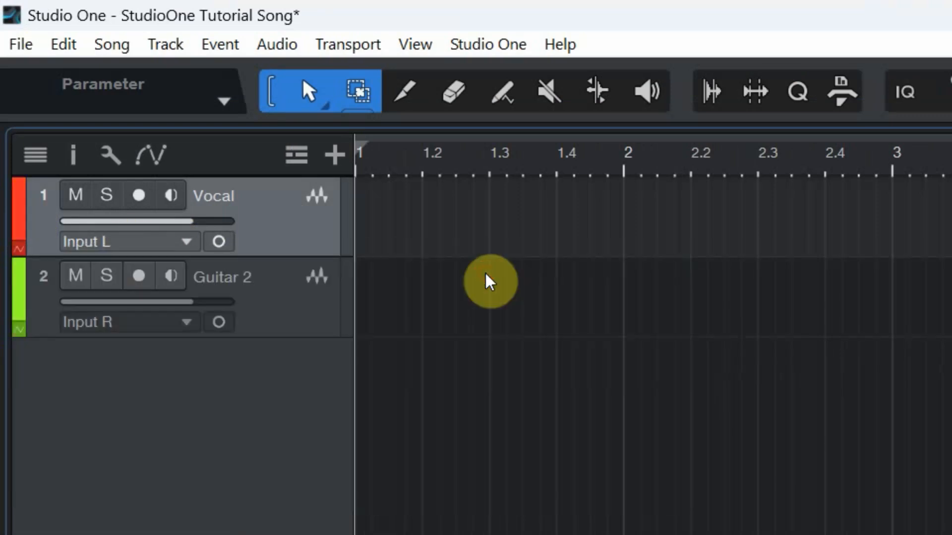
- Color the Guitar 2 track blue, and replace that color with pink
left_click(18, 297)
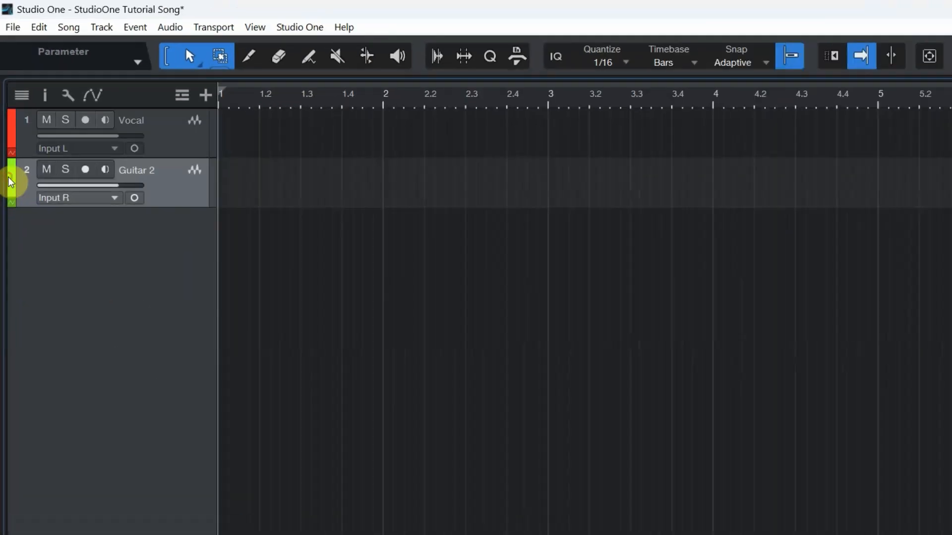
left_click(11, 181)
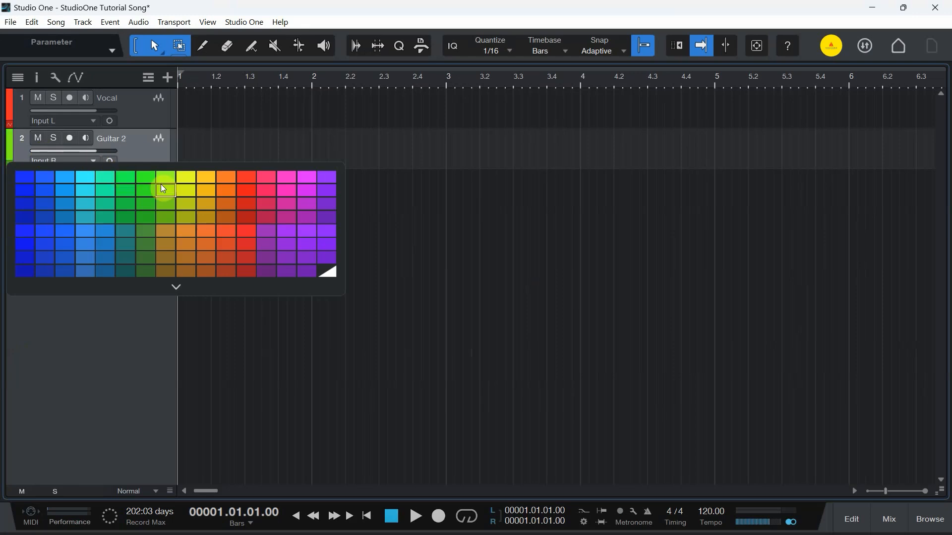
left_click(91, 234)
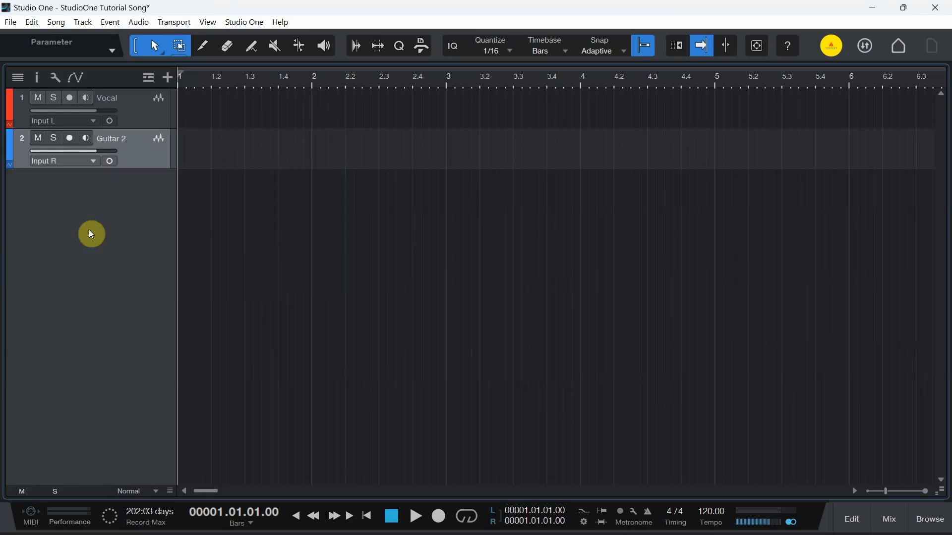
left_click(9, 149)
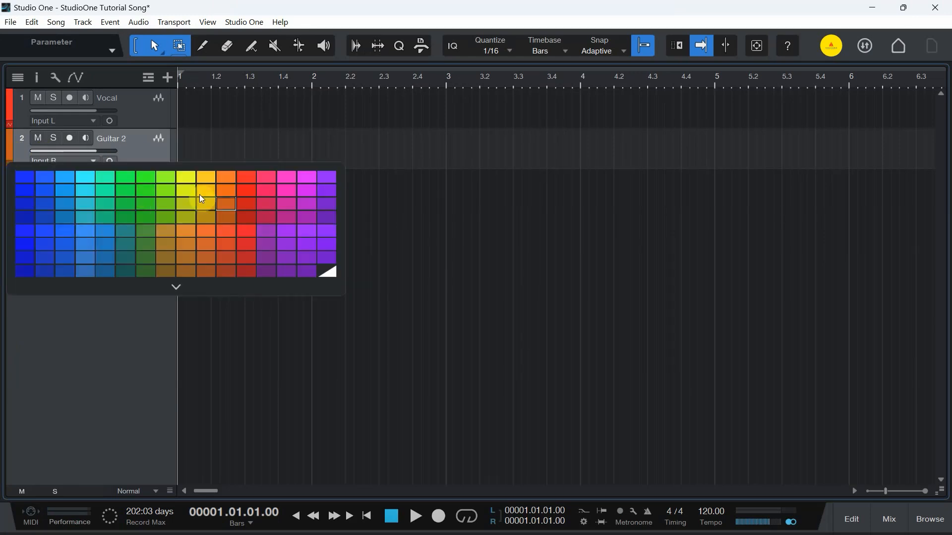
left_click(285, 183)
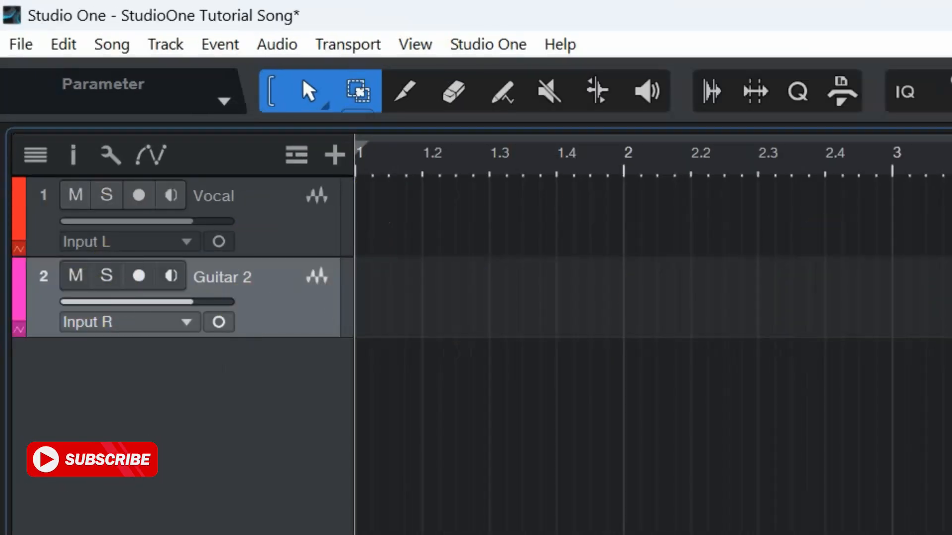
- Switch mute, solo, record arm and input monitoring on the Vocal track on and back off, one after another
left_click(75, 196)
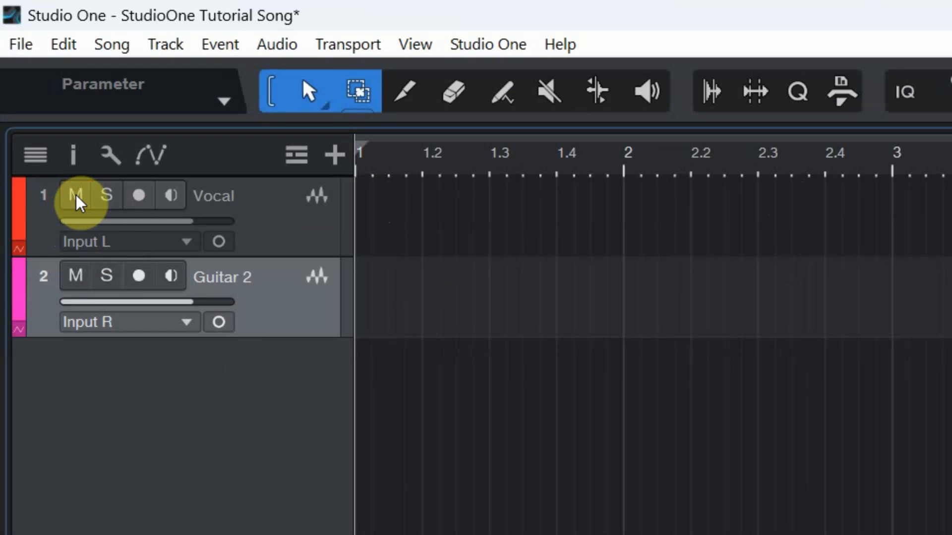
left_click(75, 196)
left_click(107, 196)
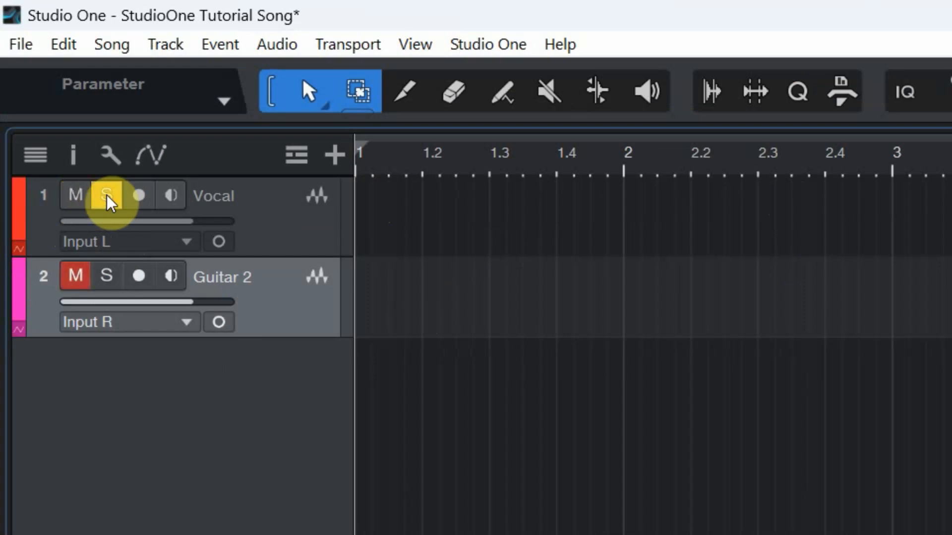
left_click(106, 196)
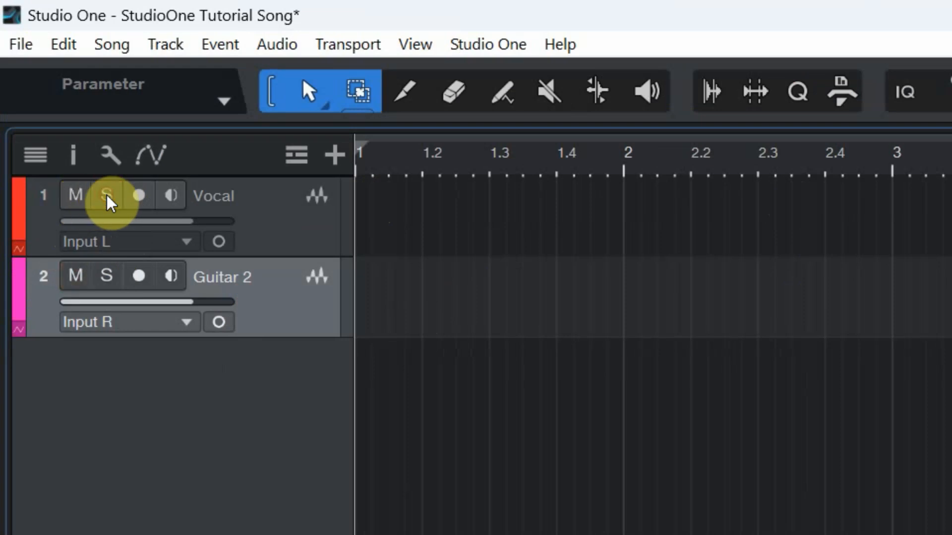
left_click(139, 196)
left_click(139, 196)
left_click(171, 196)
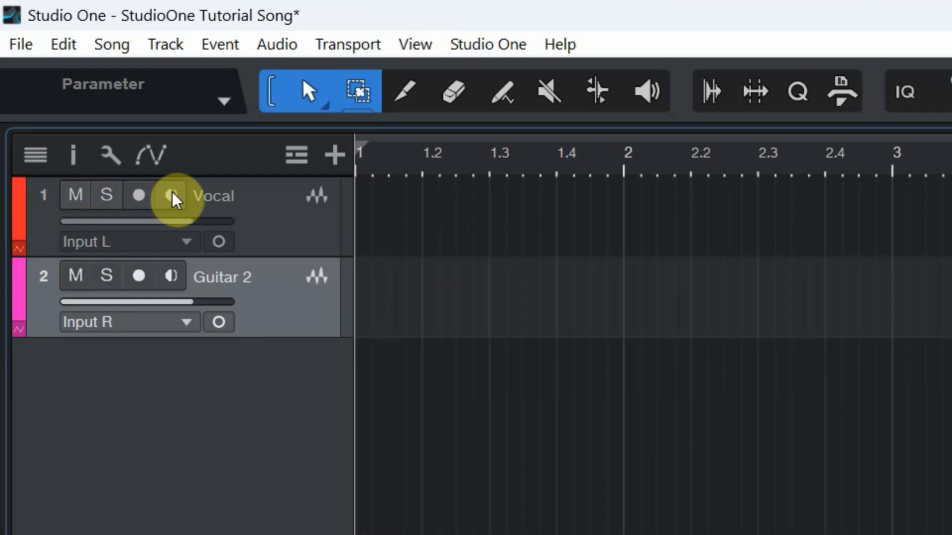
left_click(170, 198)
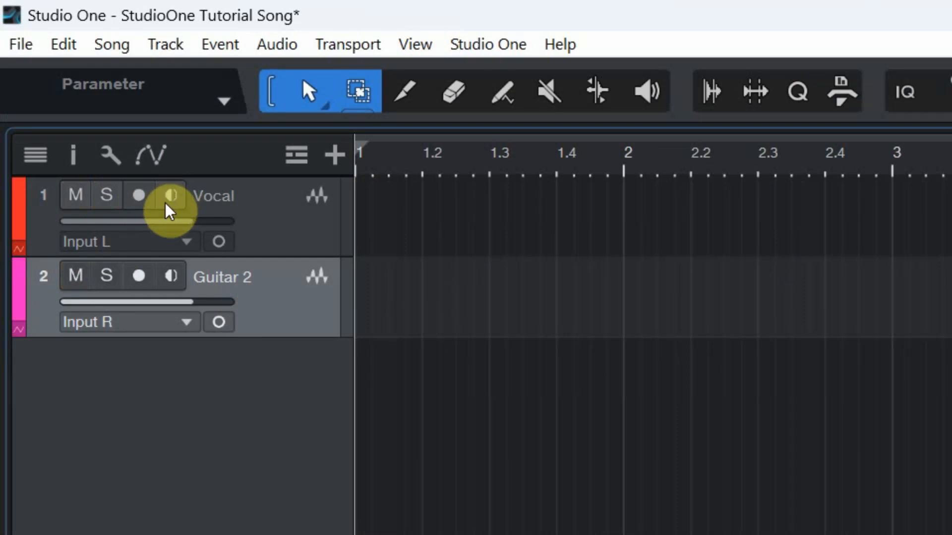
- Arm the Vocal track for recording without monitoring, and disarm it again
left_click(138, 196)
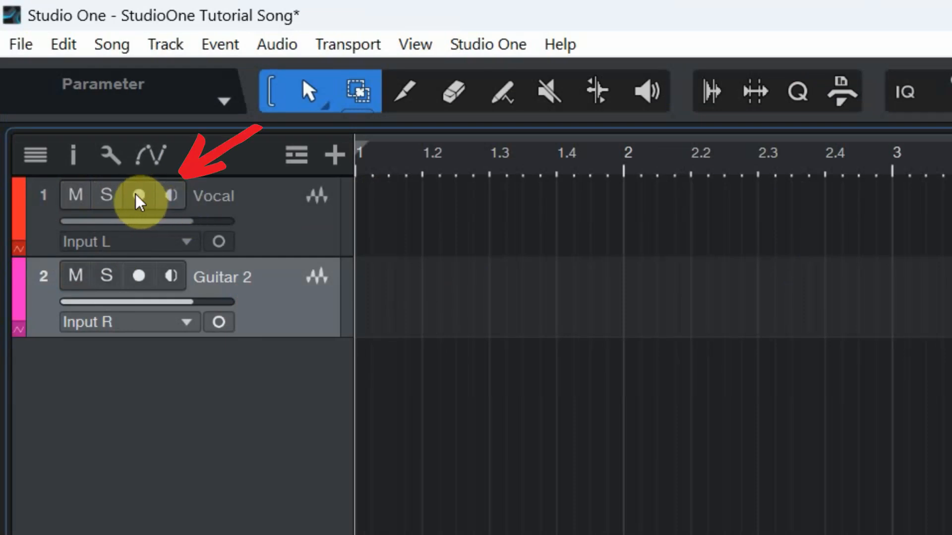
left_click(139, 201)
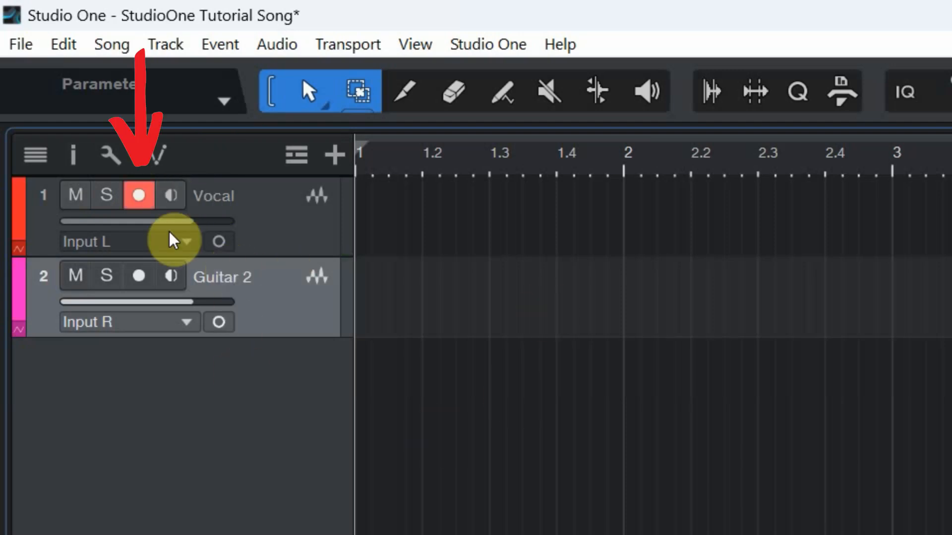
left_click(149, 211)
left_click(148, 208)
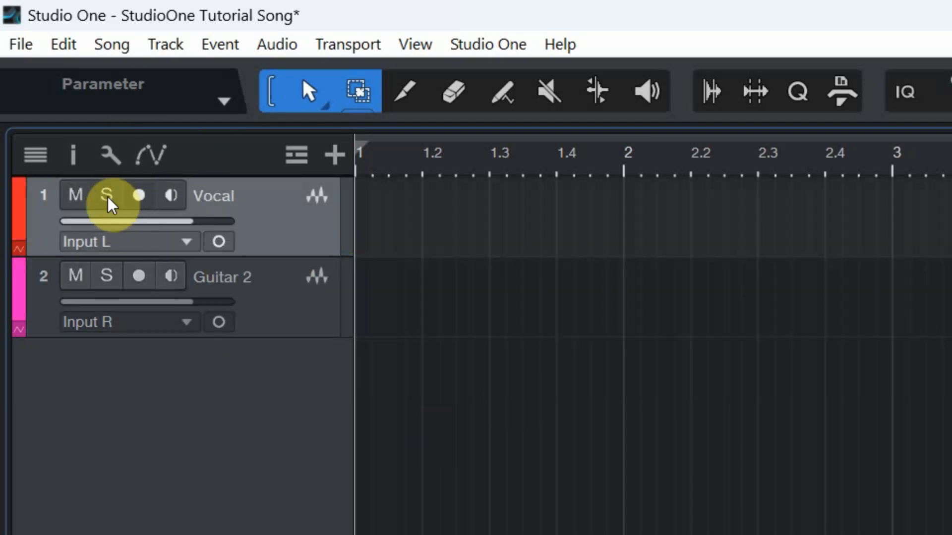
- Check the Vocal track's input level on its meter using record arm and input monitoring, and switch both off
left_click(140, 202)
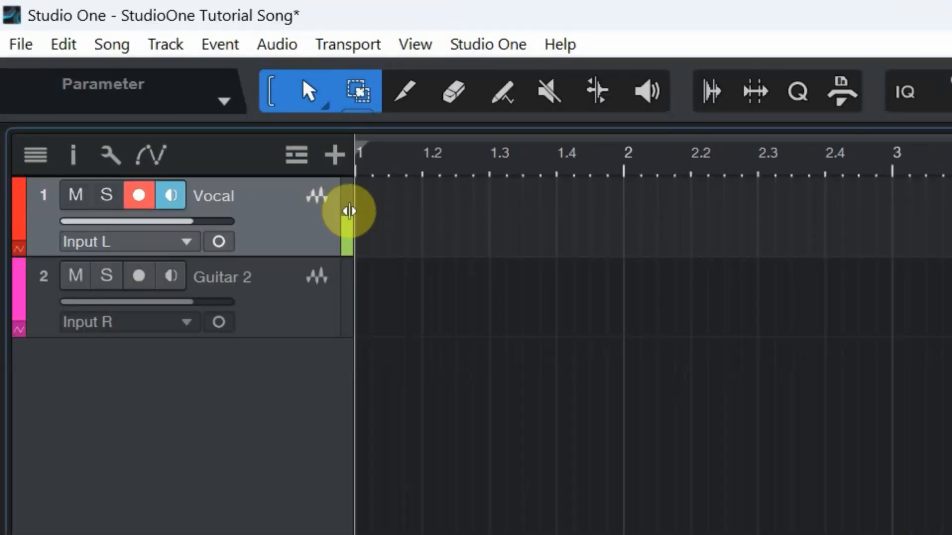
left_click(139, 197)
left_click(169, 198)
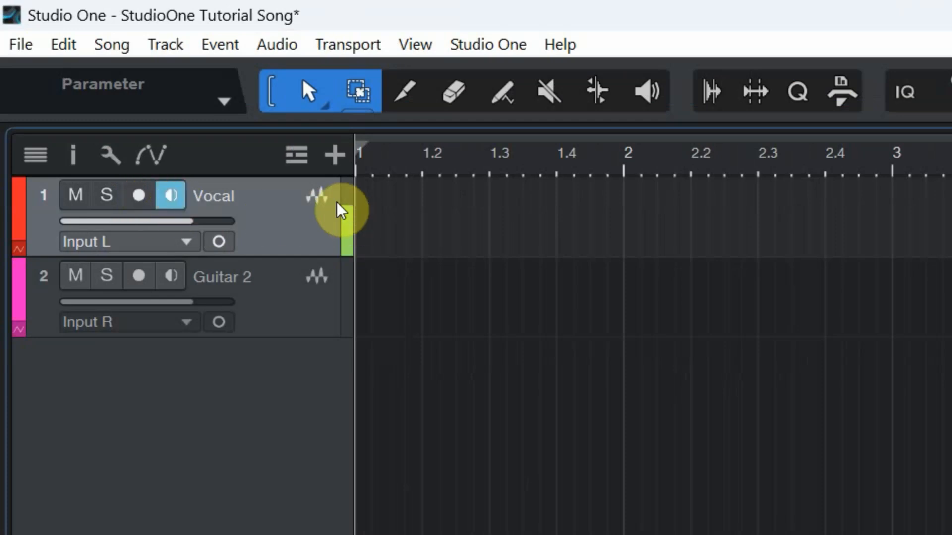
mouse_move(349, 187)
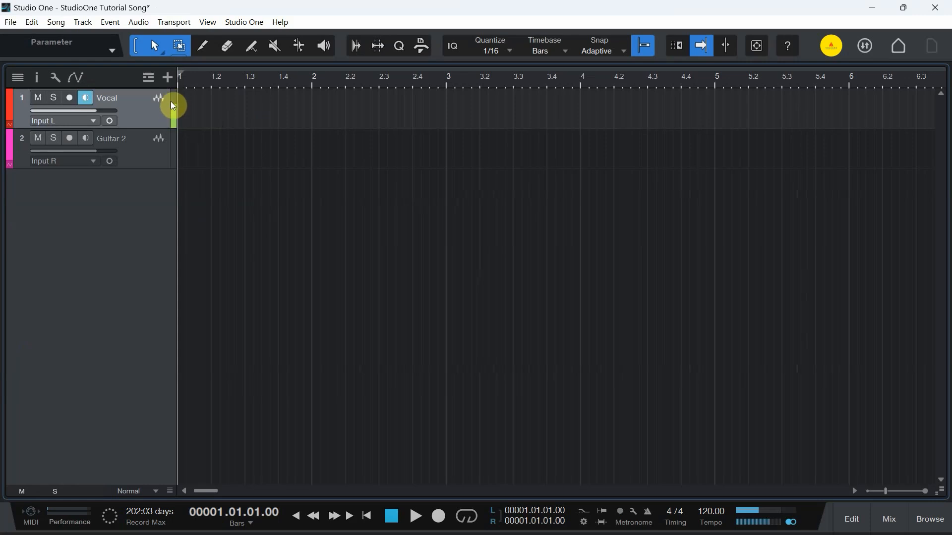
mouse_move(173, 108)
mouse_move(174, 90)
left_click(71, 98)
left_click(71, 98)
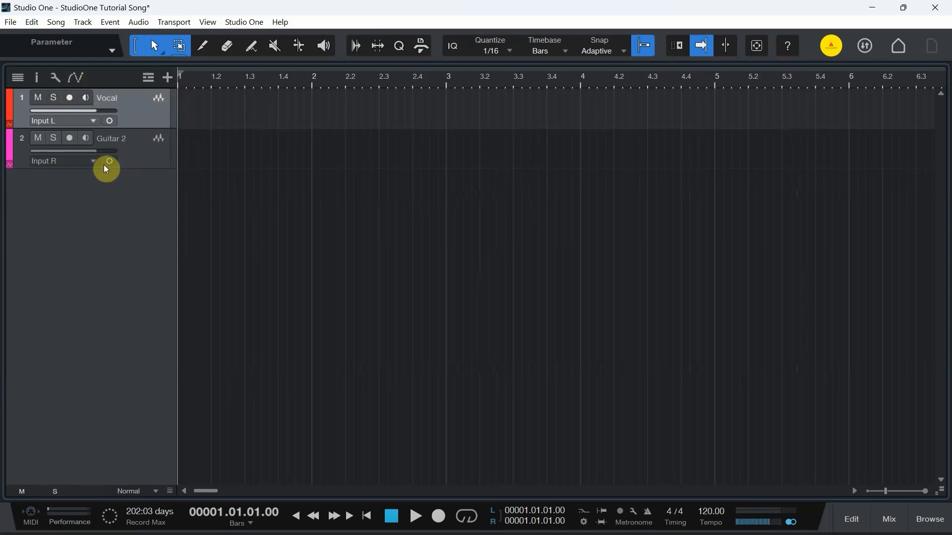
- Arm the Guitar 2 track for recording with monitoring, and switch its input to Input L
left_click(70, 138)
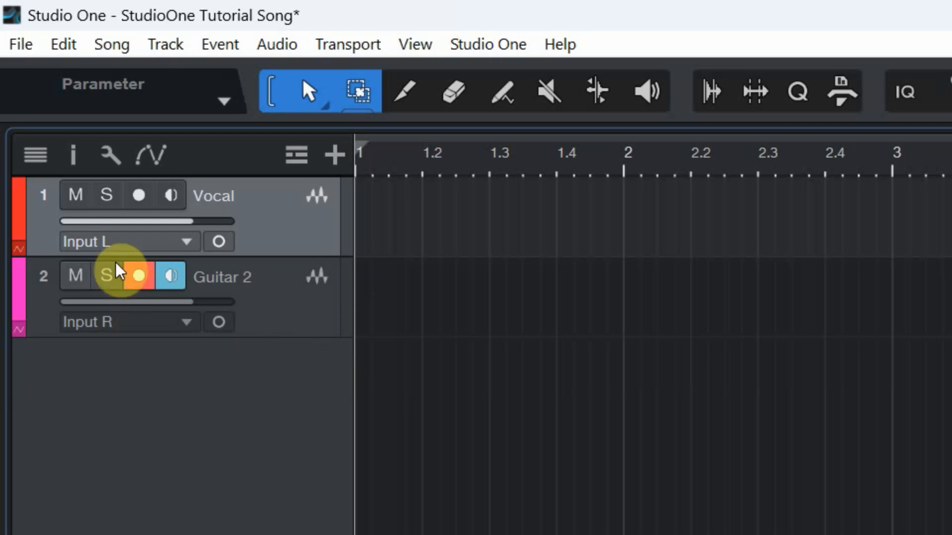
left_click(186, 242)
left_click(187, 244)
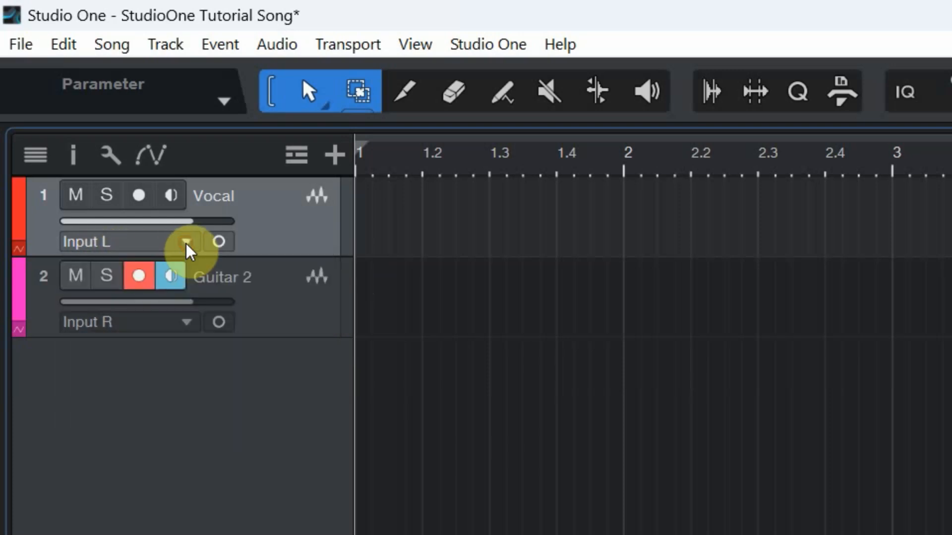
left_click(187, 324)
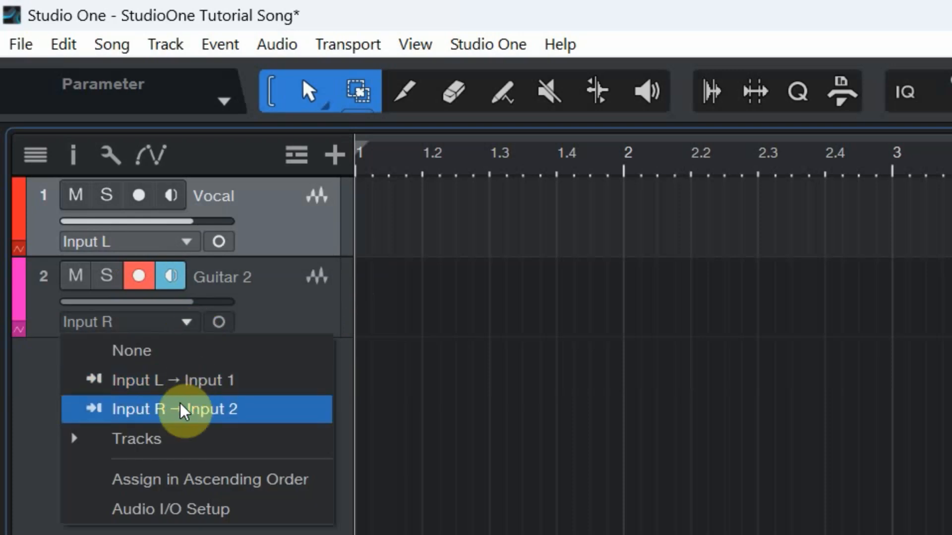
left_click(192, 328)
left_click(193, 328)
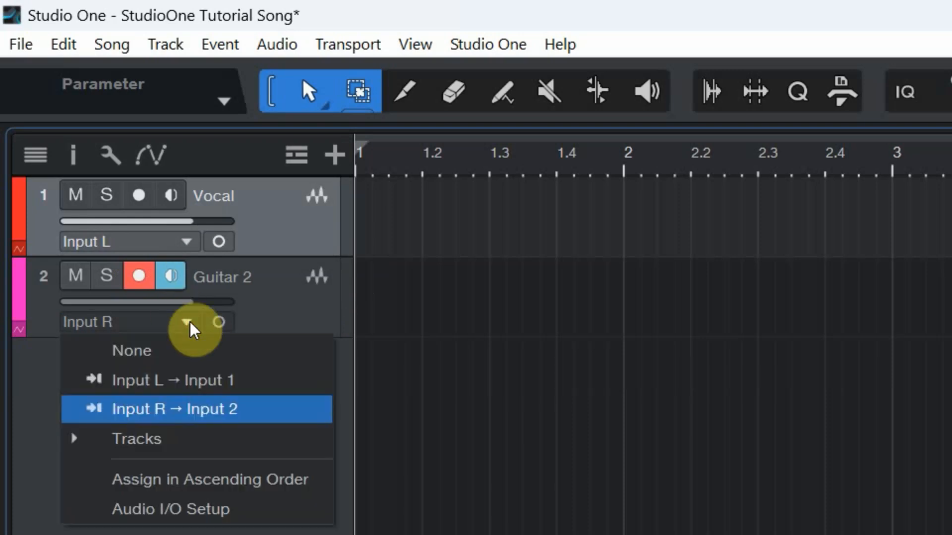
left_click(177, 381)
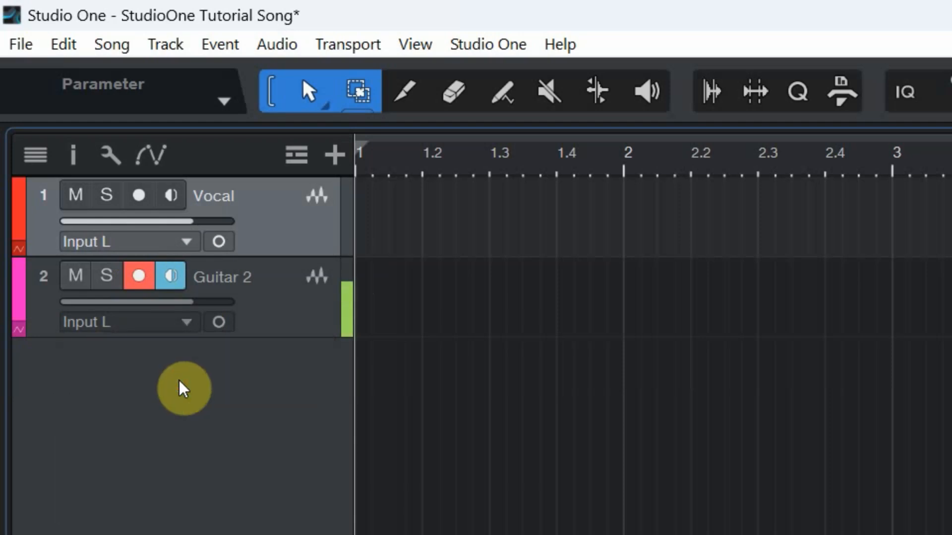
- Set the Guitar 2 track's input back to Input R, and disarm the track
left_click(187, 325)
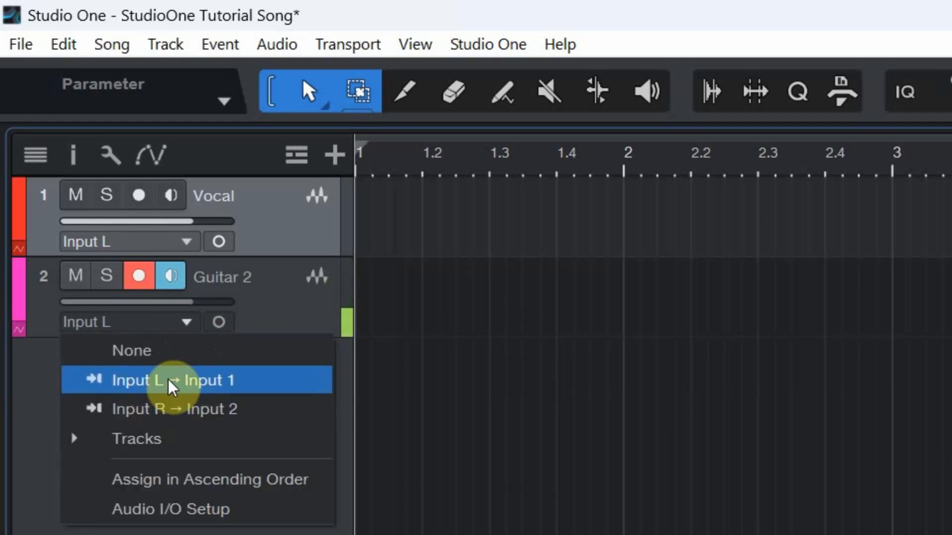
left_click(170, 411)
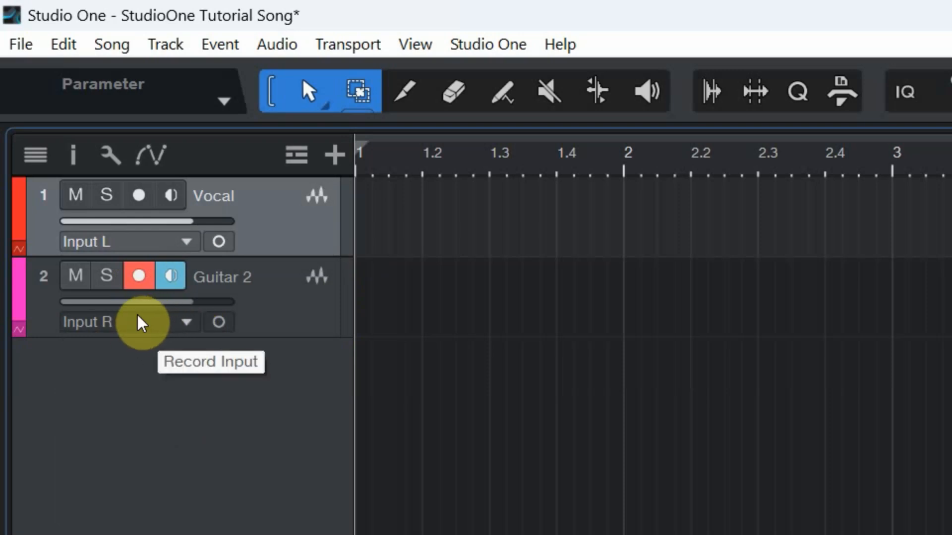
left_click(139, 277)
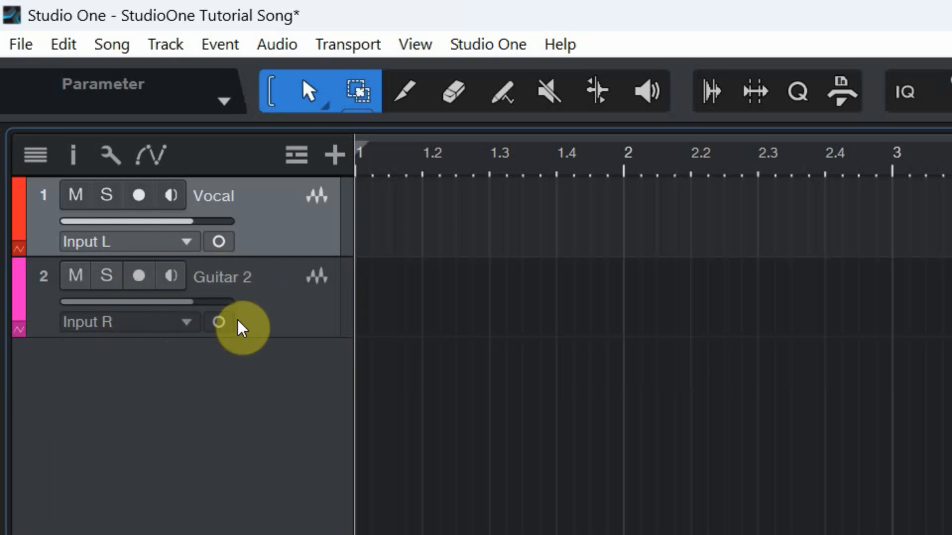
- Rename the Guitar 2 track as Guitar, and undo the renaming
double_click(243, 277)
left_click_drag(257, 276, 246, 275)
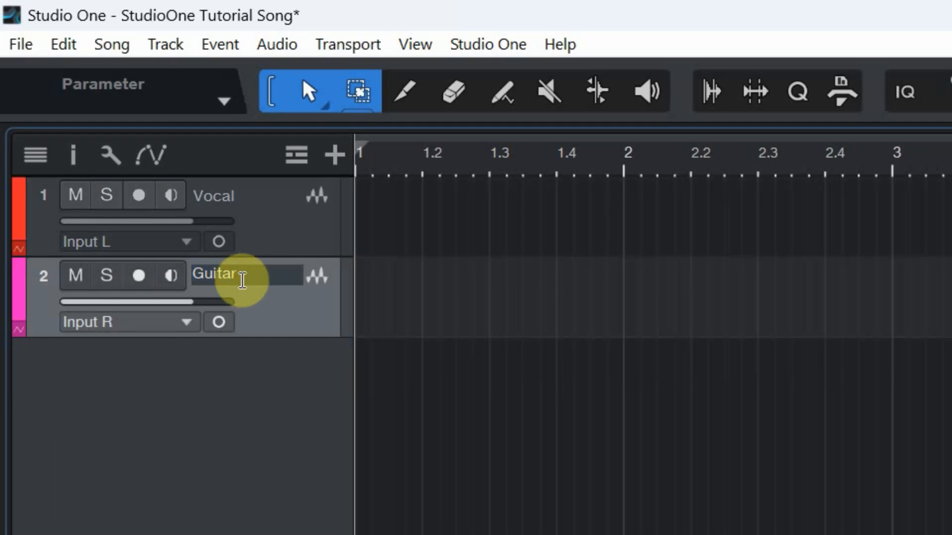
left_click(292, 296)
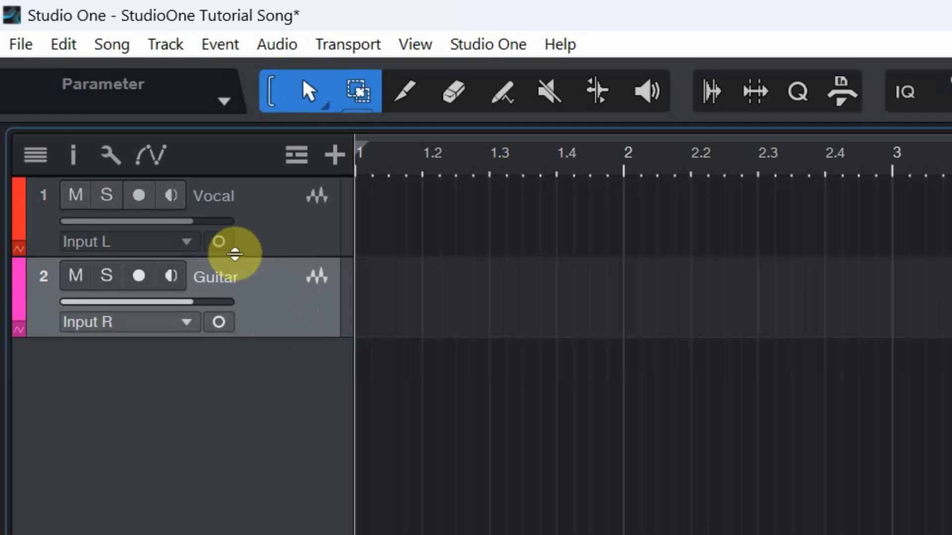
key("ctrl+z")
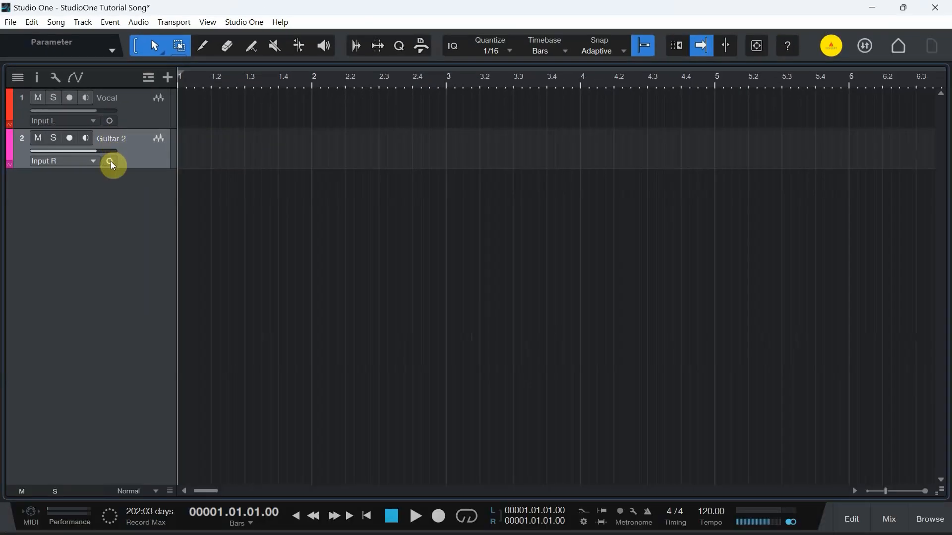
- Add one audio track in stereo format with Input L+R as its input
left_click(83, 22)
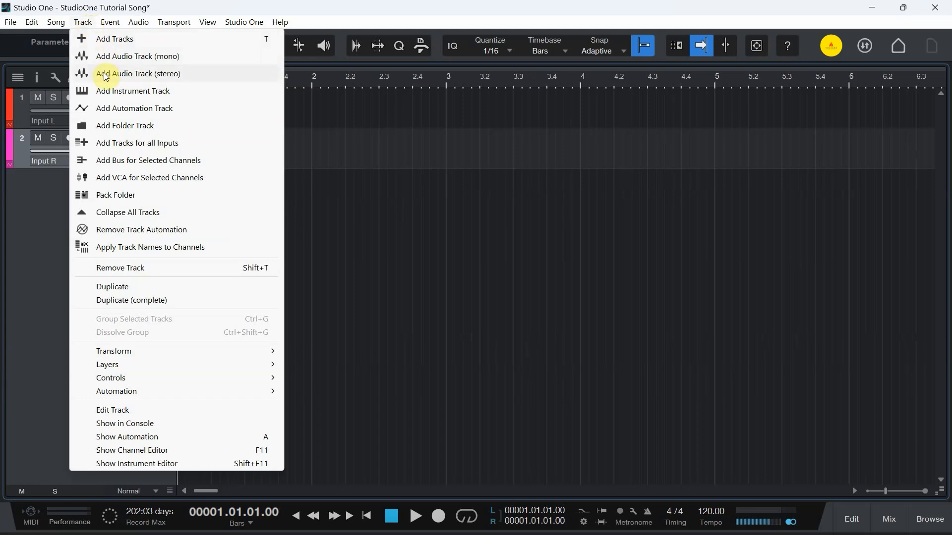
left_click(156, 76)
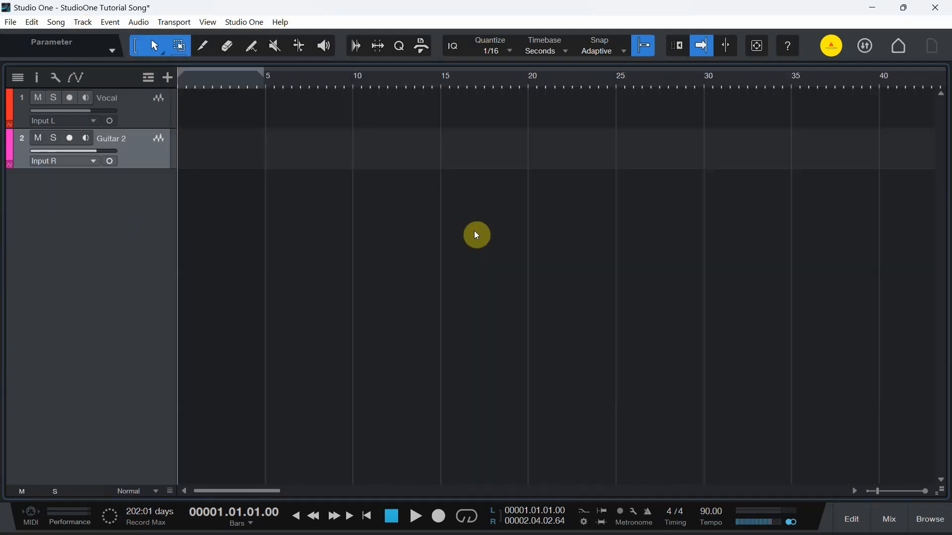
key("t")
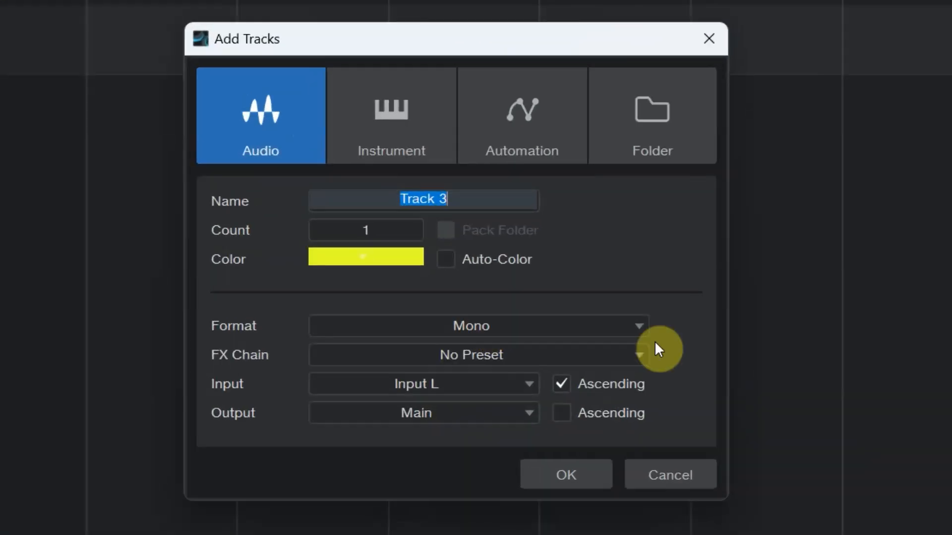
left_click(584, 314)
left_click(469, 374)
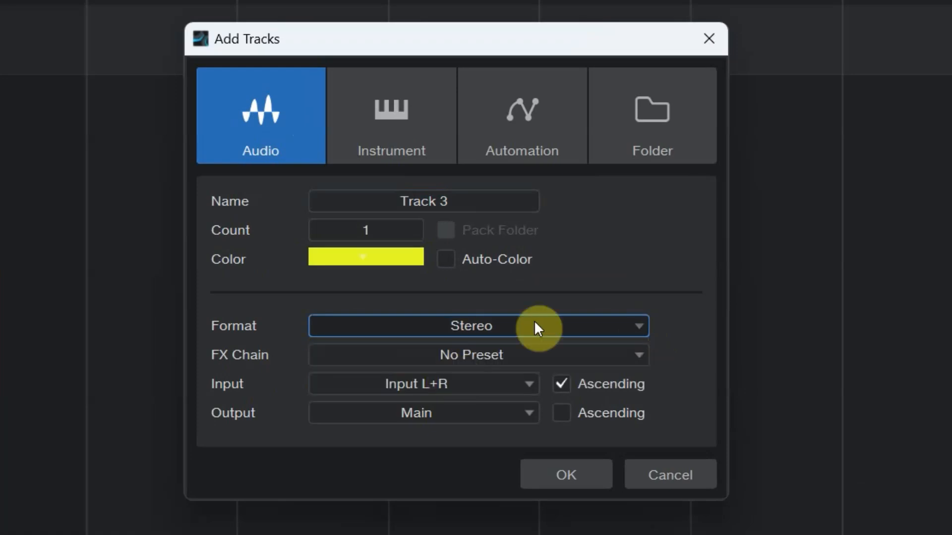
left_click(528, 384)
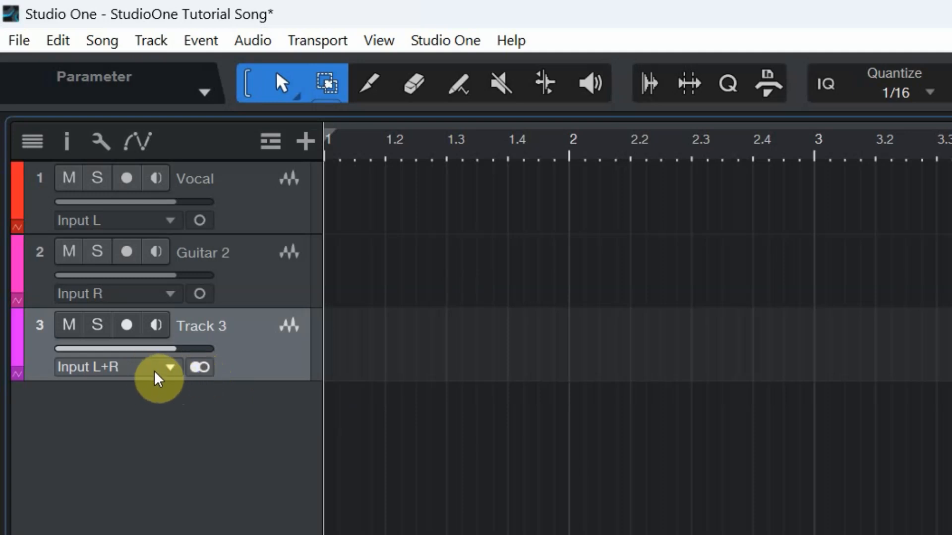
- Look through the input choices of the stereo Track 3, and delete that track
left_click(169, 369)
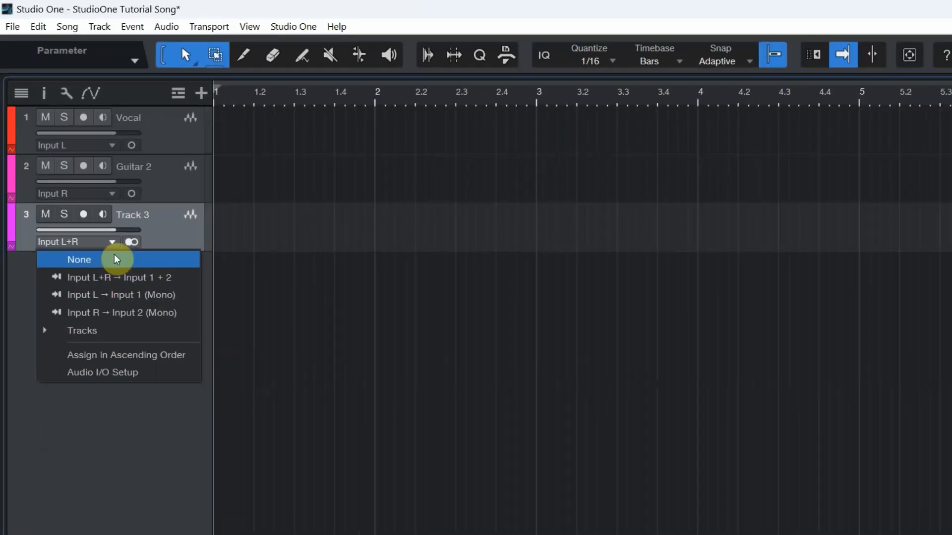
left_click(94, 204)
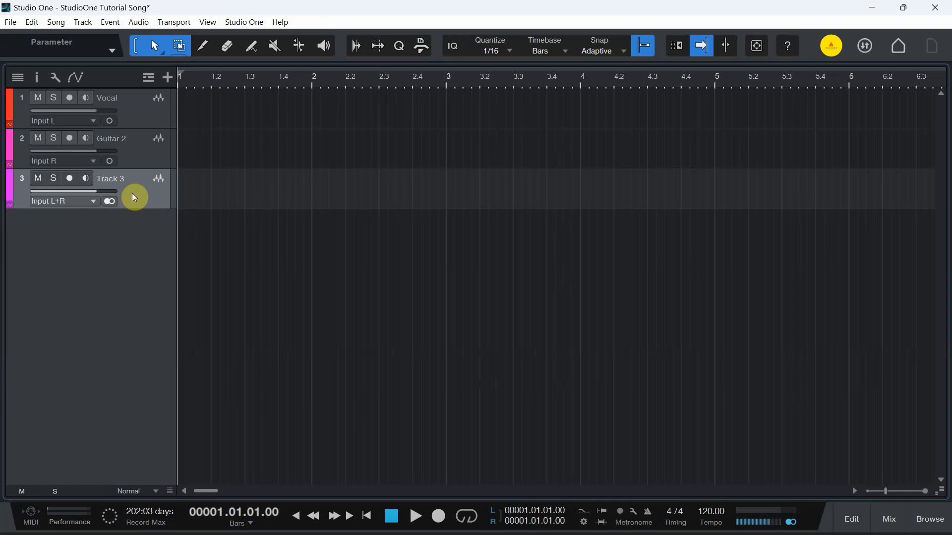
key("Delete")
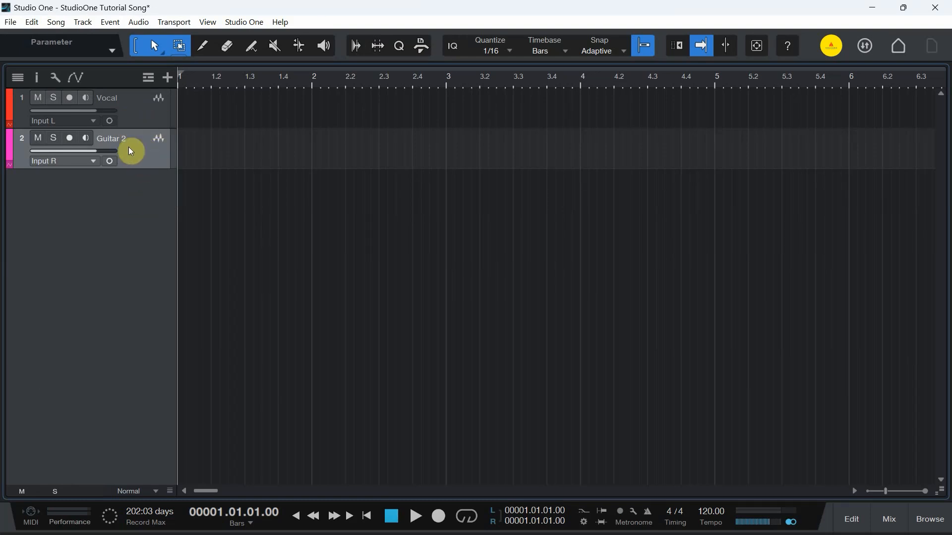
- Rename the Guitar 2 track as Guitar, and color it orange
double_click(126, 137)
key("BackSpace")
key("BackSpace")
left_click(134, 198)
left_click(9, 147)
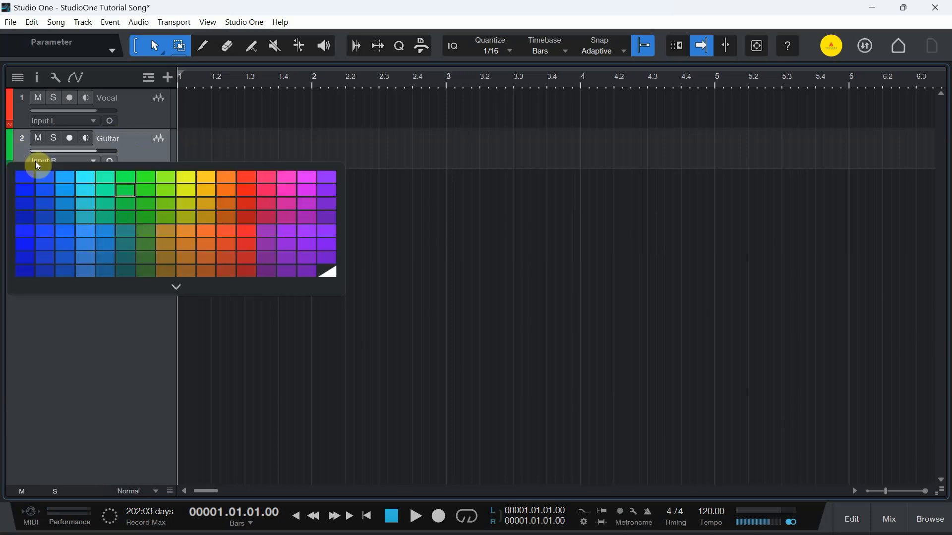
left_click(222, 179)
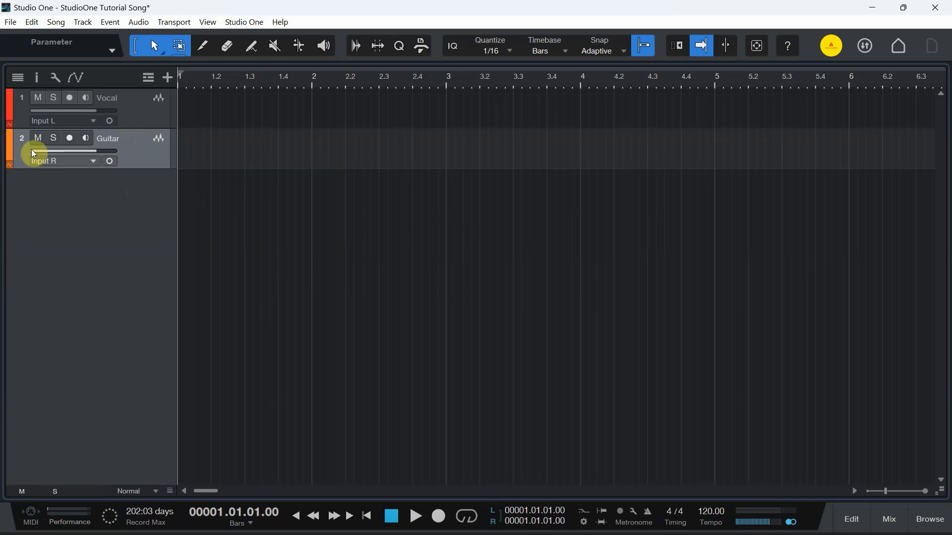
- Select the Vocal track, and show and hide the mixer to view the colors of both channels
left_click(11, 114)
key("F3")
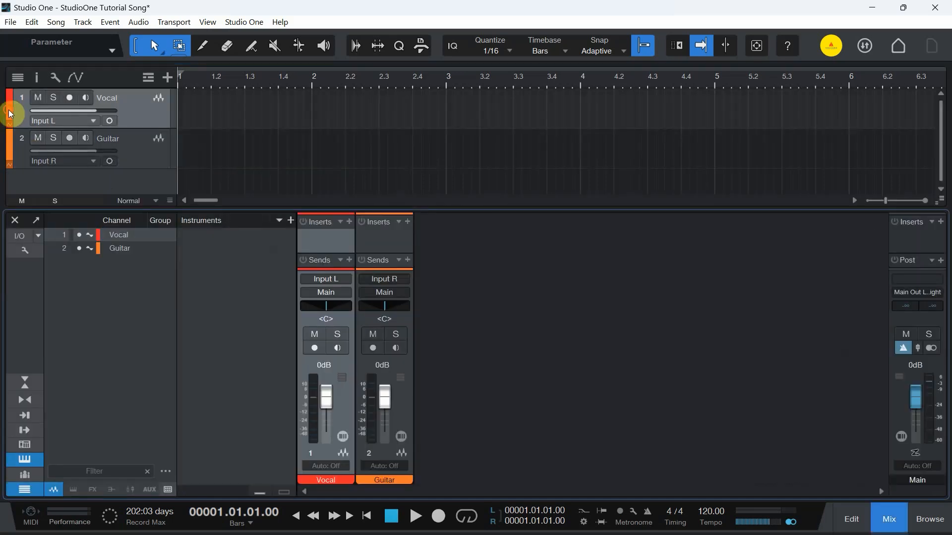
left_click(11, 114)
left_click(885, 521)
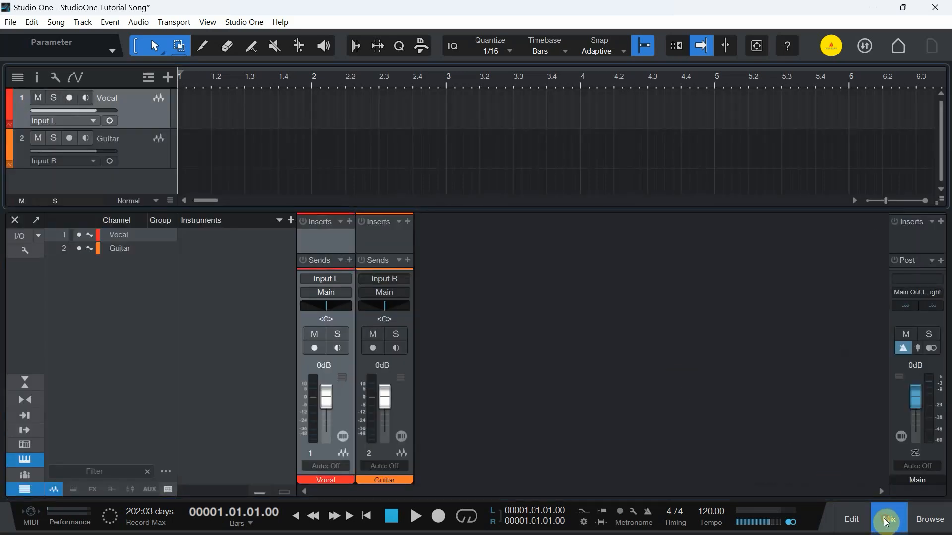
left_click(887, 519)
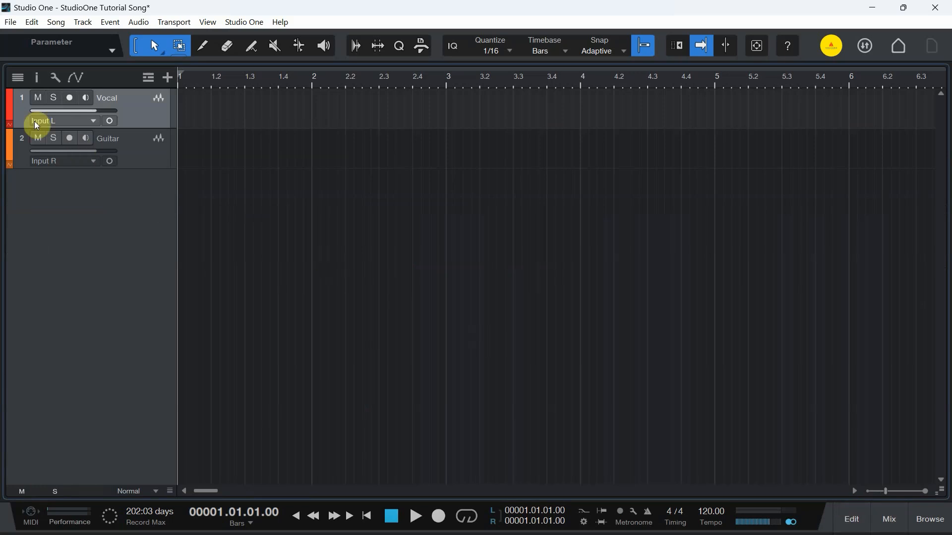
- Change the Vocal track's color to green
left_click(12, 107)
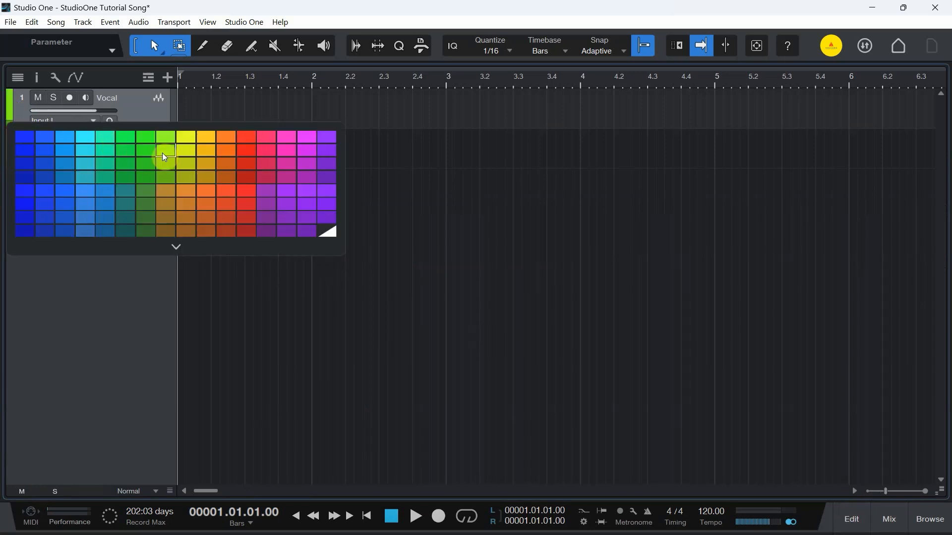
left_click(143, 140)
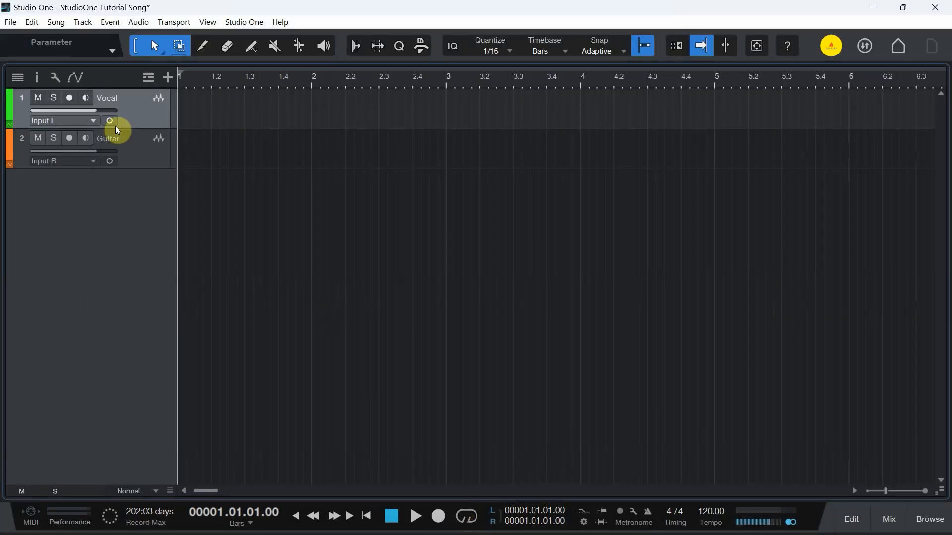
- Arm the Vocal track and record a take about two bars long from the start of the song
left_click(69, 98)
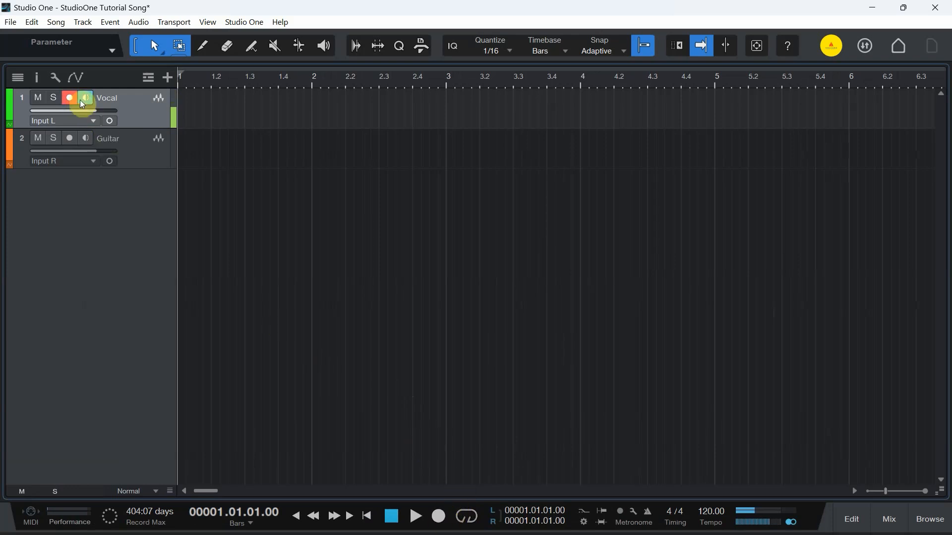
left_click(439, 516)
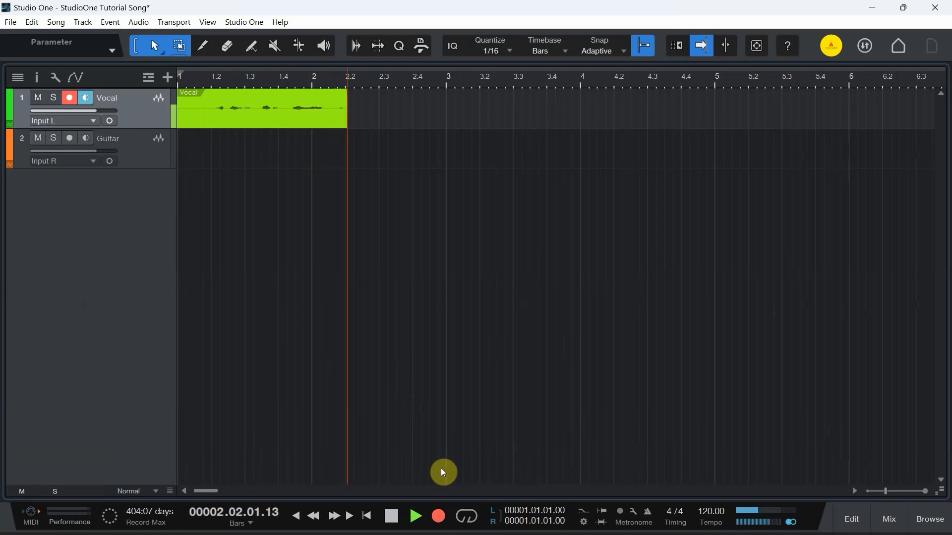
left_click(394, 516)
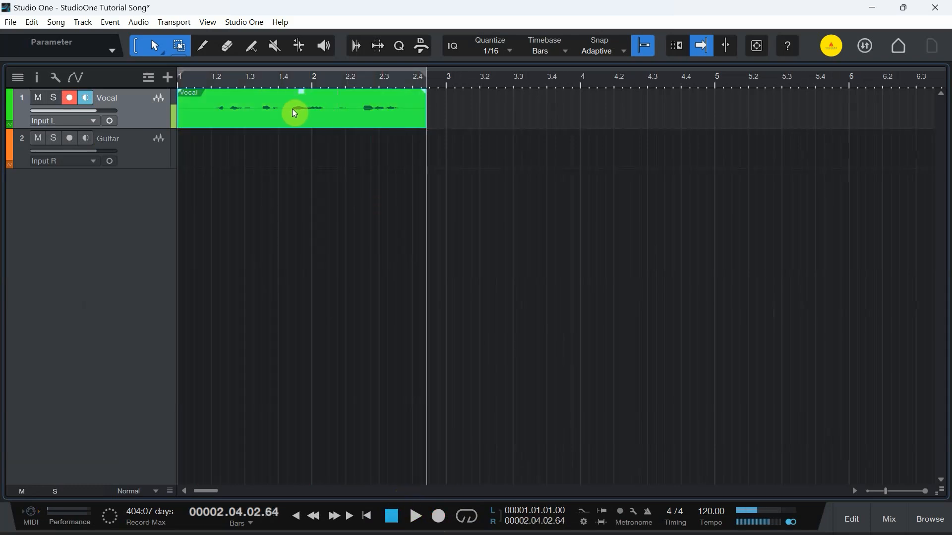
- Raise the volume of the recorded vocal clip by about 11.5 dB with its gain handle
left_click_drag(301, 94, 302, 84)
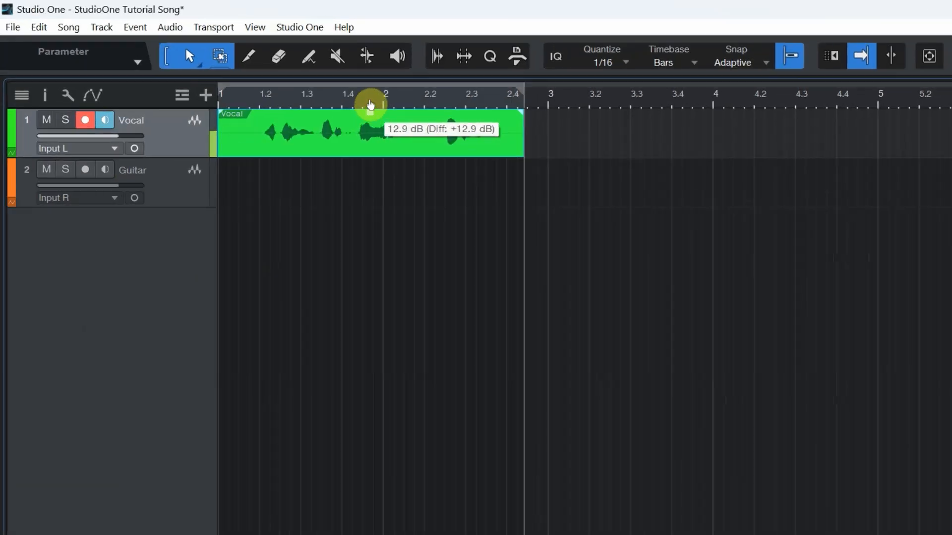
left_click_drag(371, 104, 370, 105)
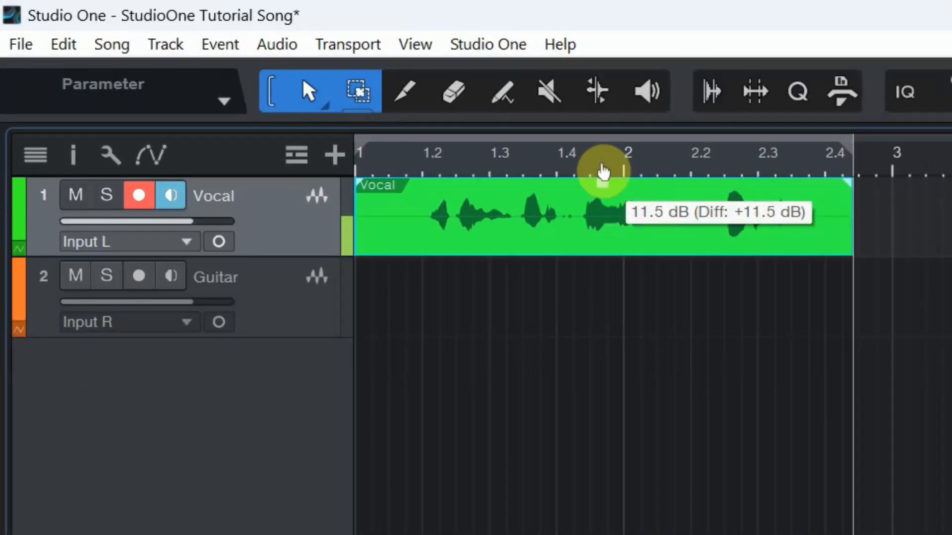
left_click_drag(603, 172, 603, 170)
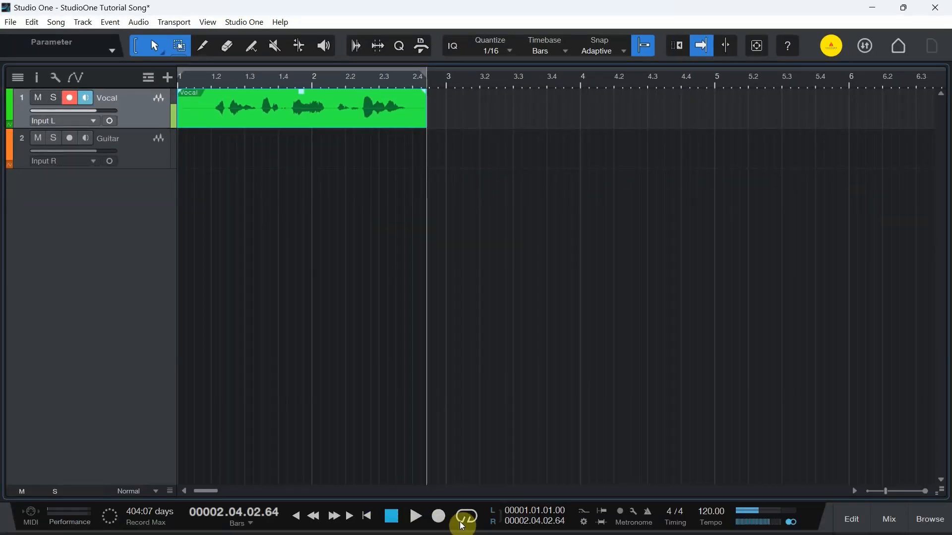
- Disarm the Vocal track, and start playback with looping switched on
left_click(68, 98)
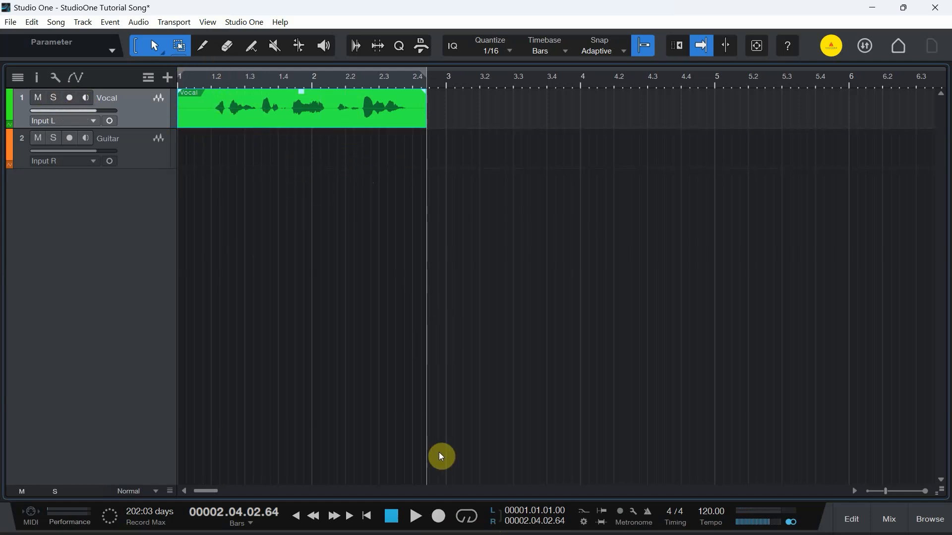
left_click(470, 515)
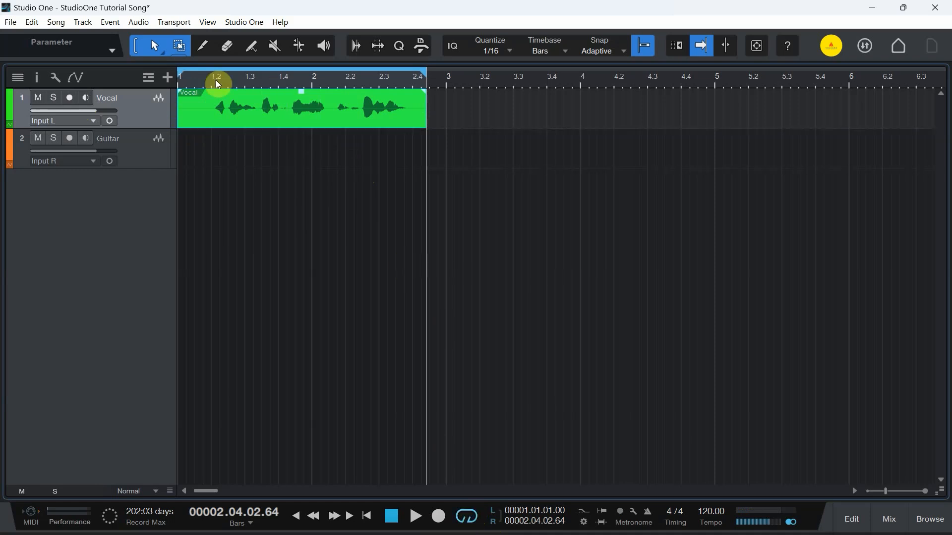
left_click(417, 519)
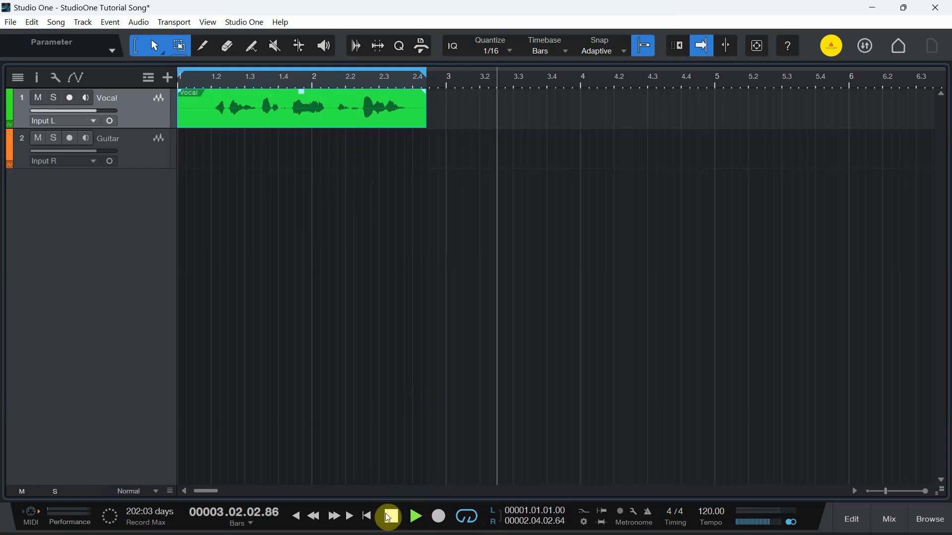
- Play the looped vocal take from the start of the song, and leave playback stopped with looping switched off
left_click(365, 519)
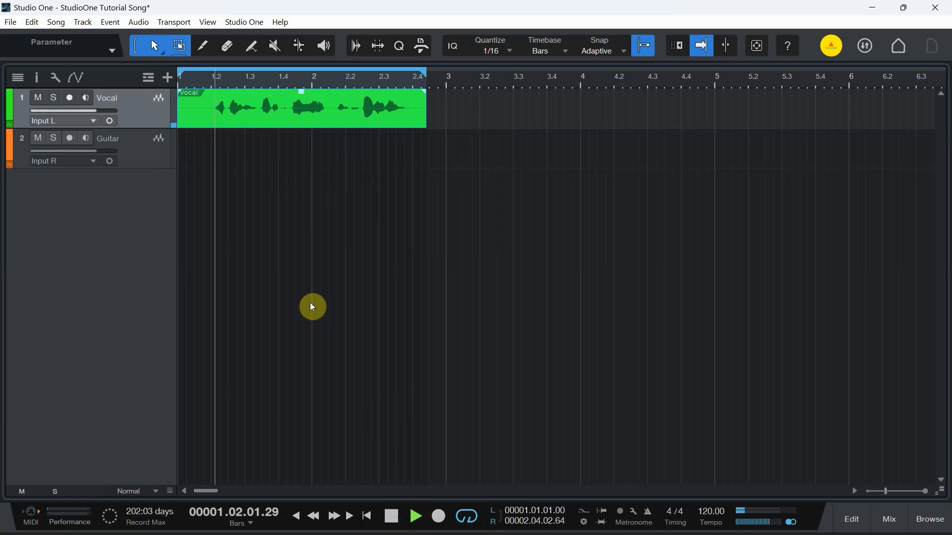
left_click(391, 517)
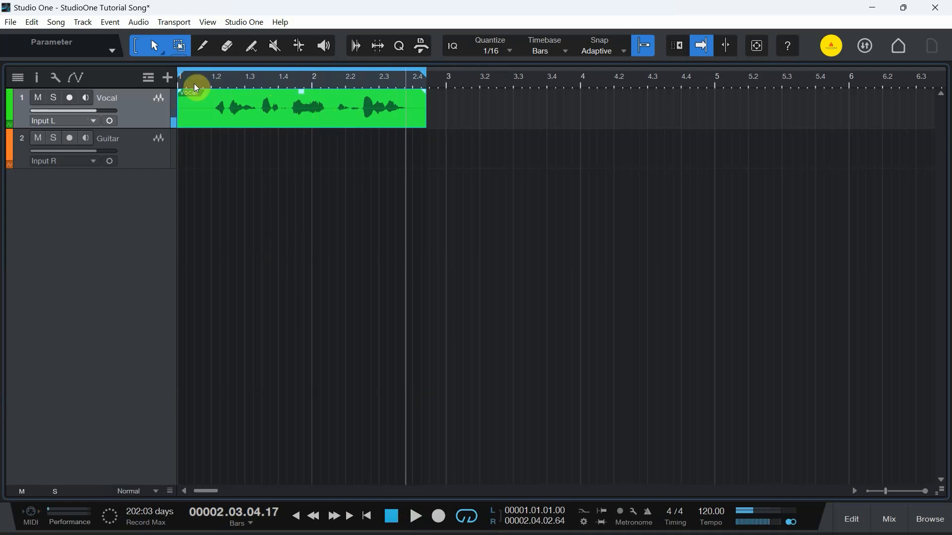
left_click(383, 170)
left_click(420, 78)
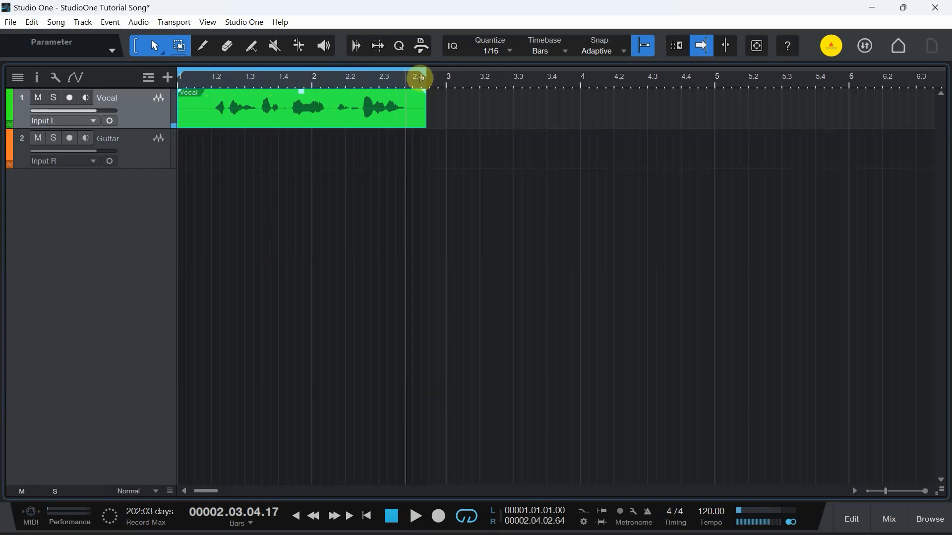
left_click(417, 520)
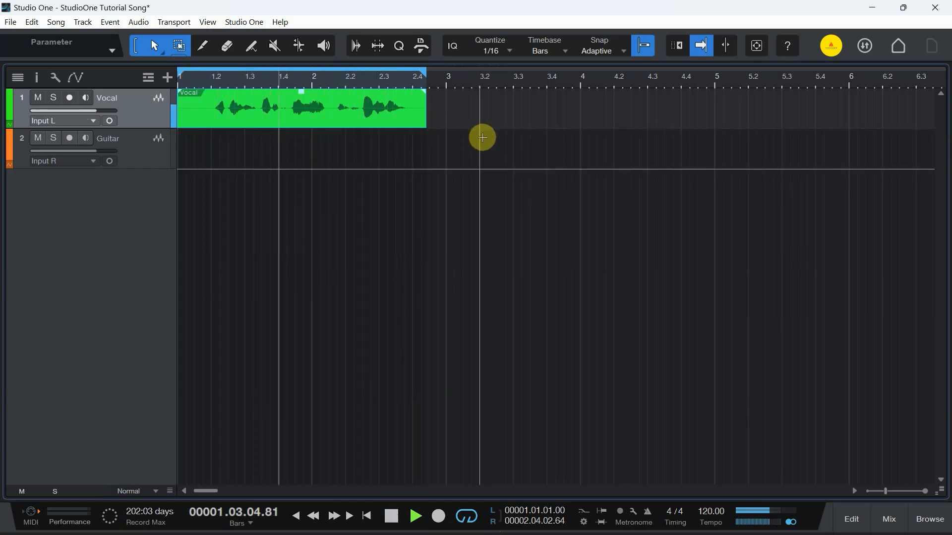
left_click(392, 517)
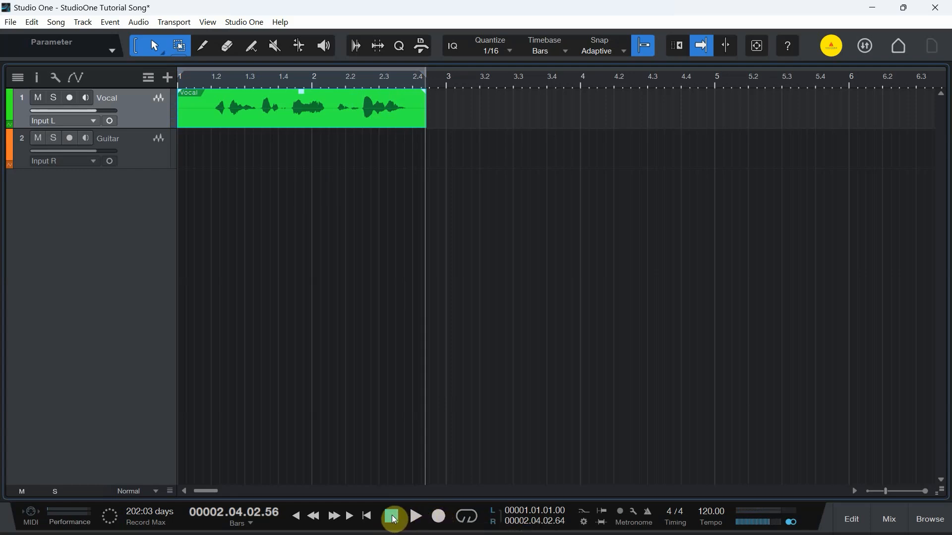
- Arm the Vocal track for recording, return to the start of the song and play a short stretch
left_click(70, 98)
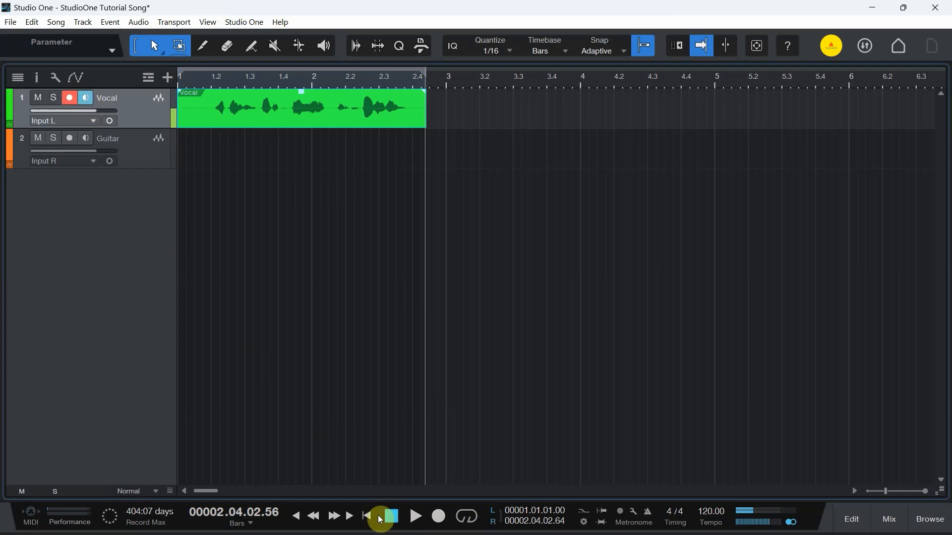
left_click(368, 516)
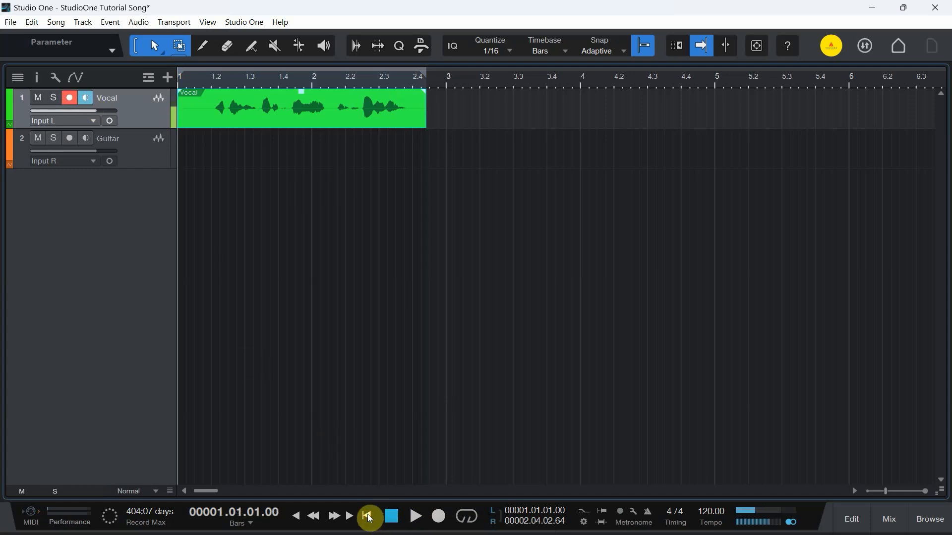
left_click(391, 520)
left_click(414, 517)
left_click(391, 517)
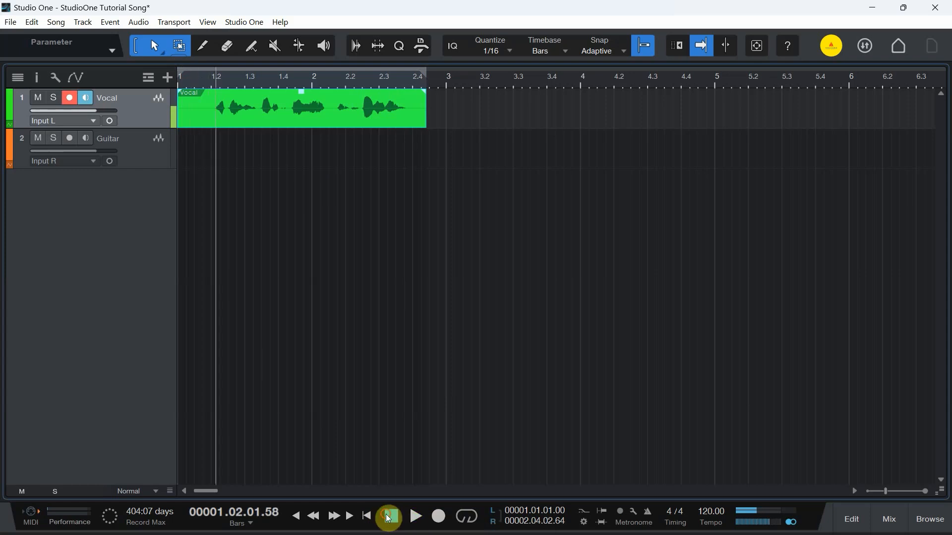
left_click(416, 518)
left_click(392, 517)
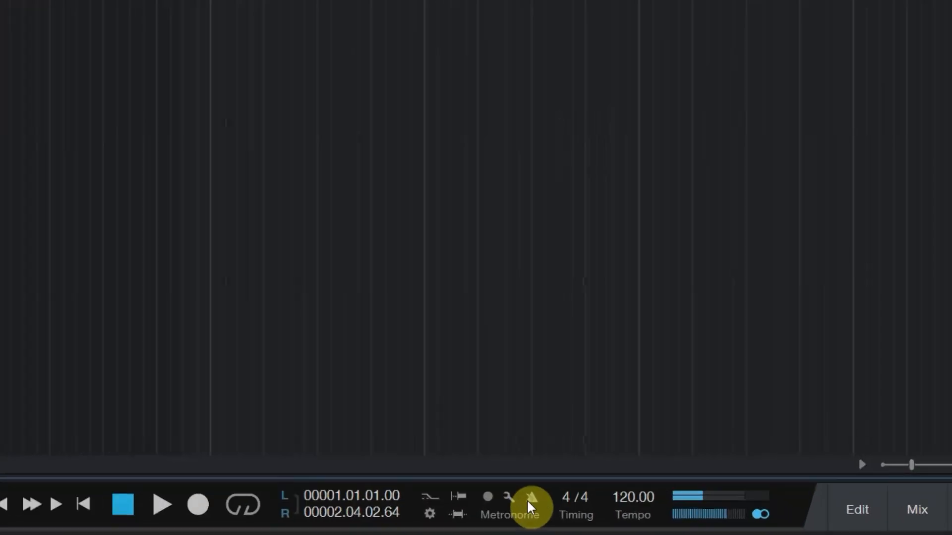
- Switch on the metronome and open its setup window, placed just after the vocal clip
left_click(531, 496)
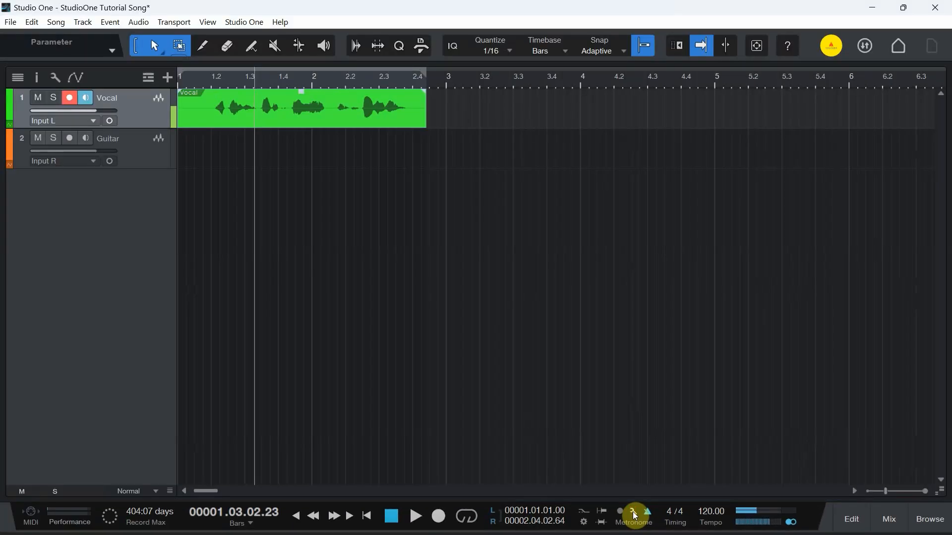
left_click(635, 516)
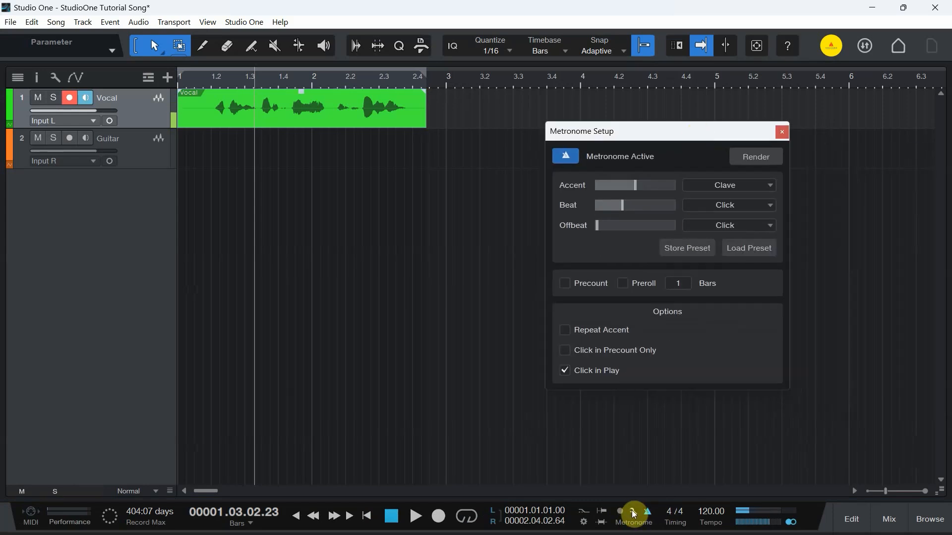
left_click(781, 135)
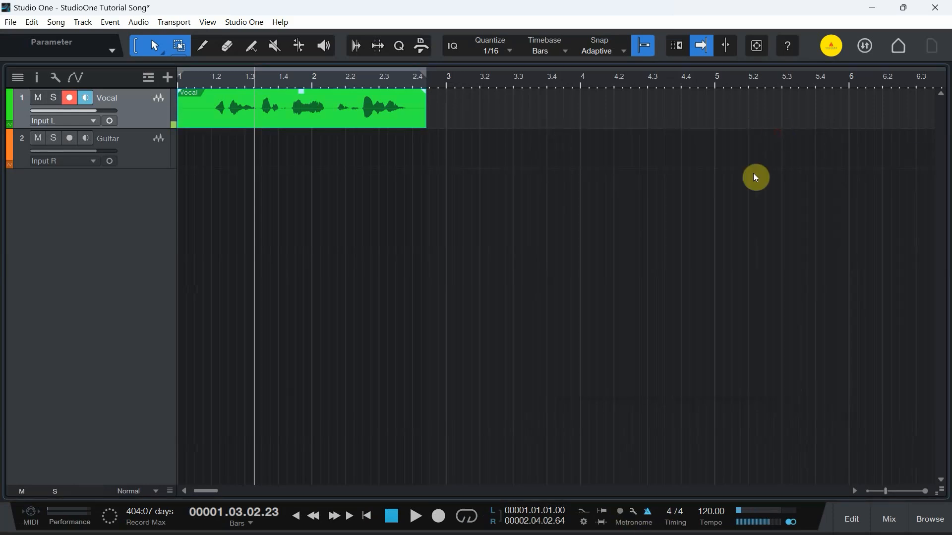
left_click(634, 514)
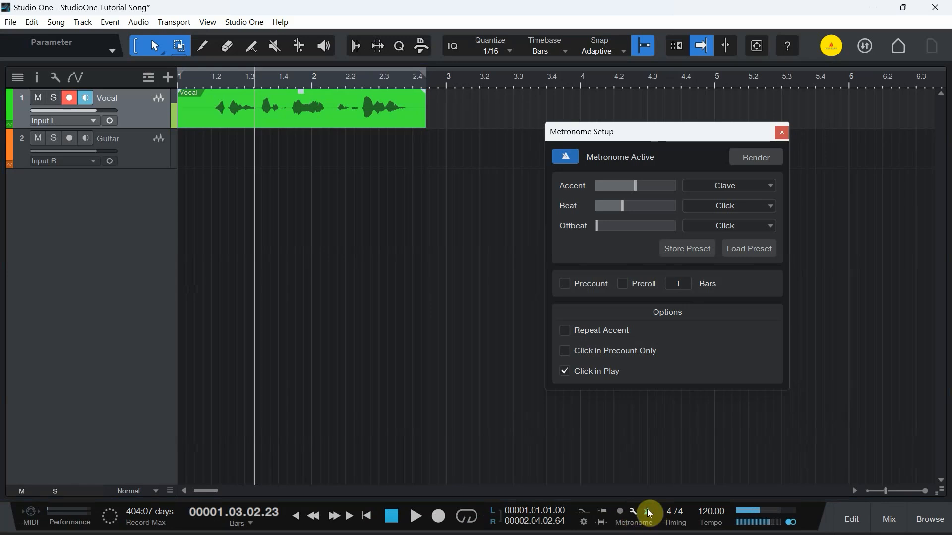
left_click(647, 513)
left_click(648, 514)
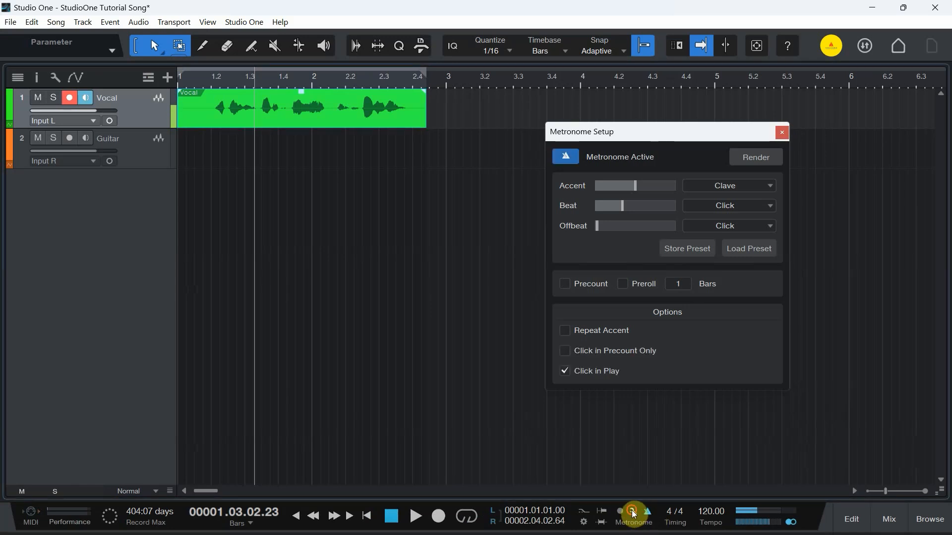
left_click(633, 514)
left_click(633, 513)
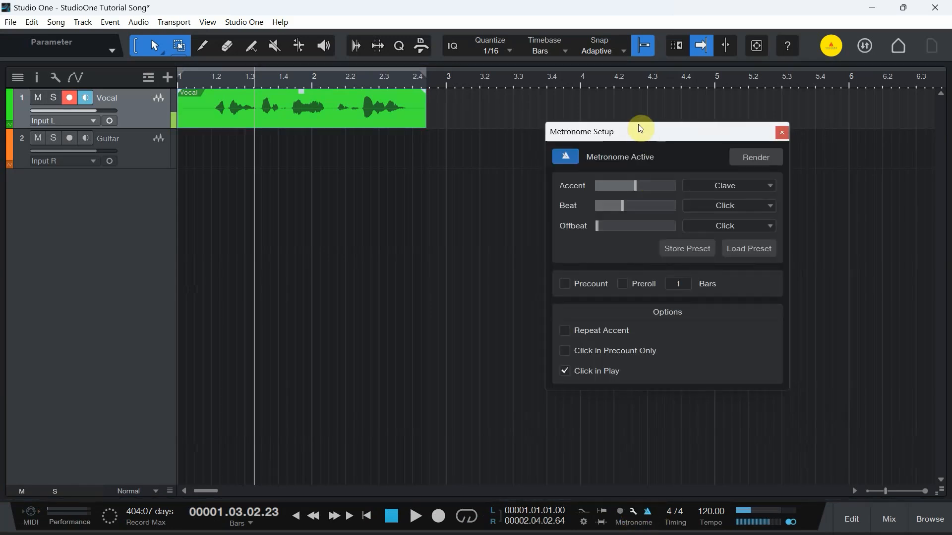
left_click_drag(694, 140, 568, 98)
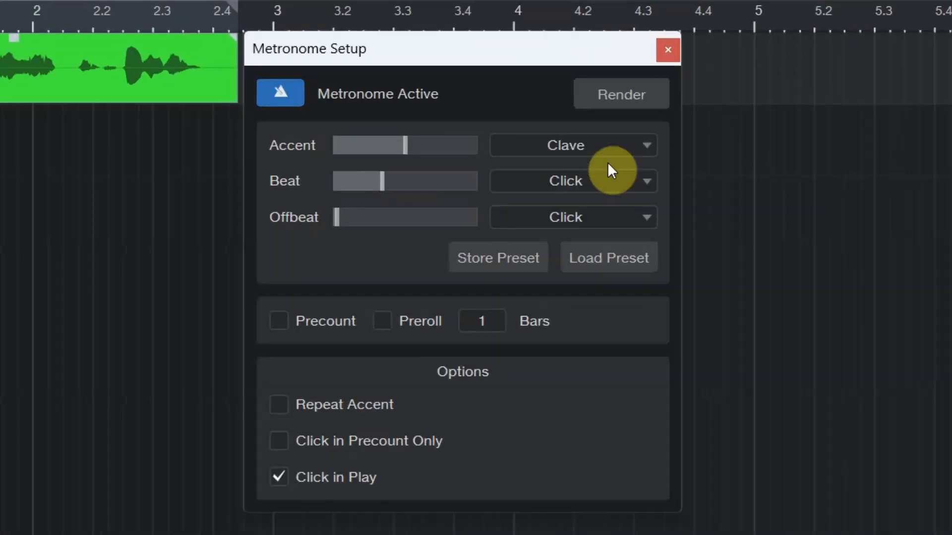
- Try the Click sound for the metronome's accent, and restore it to Clave
left_click(647, 146)
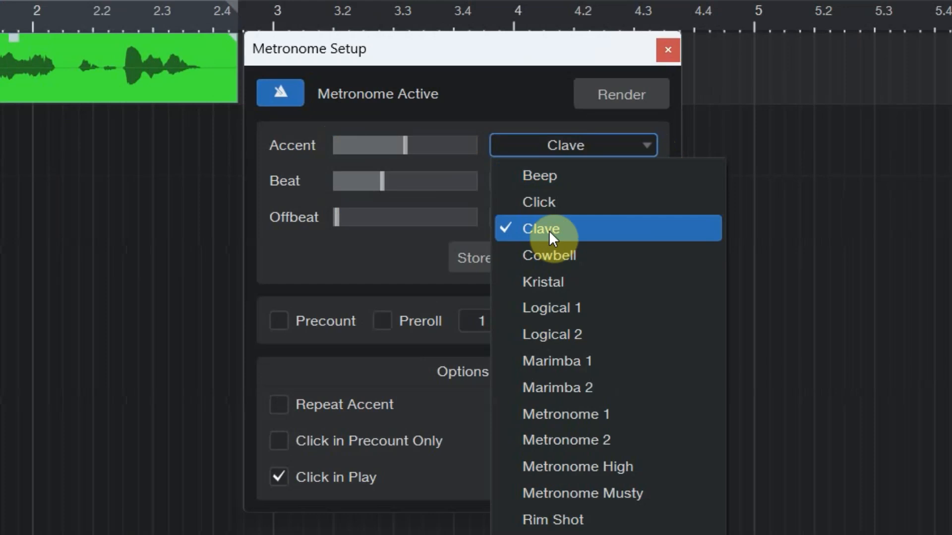
left_click(553, 204)
left_click(646, 146)
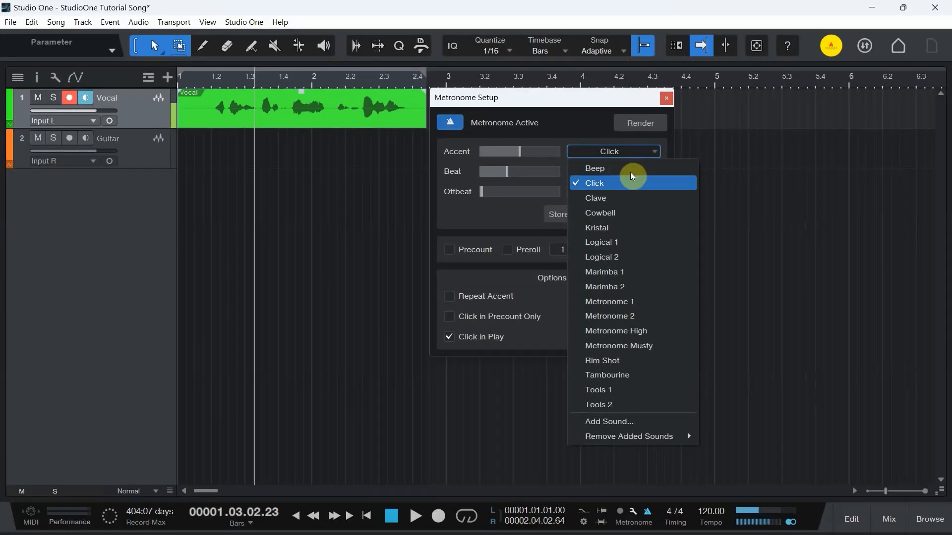
left_click(605, 197)
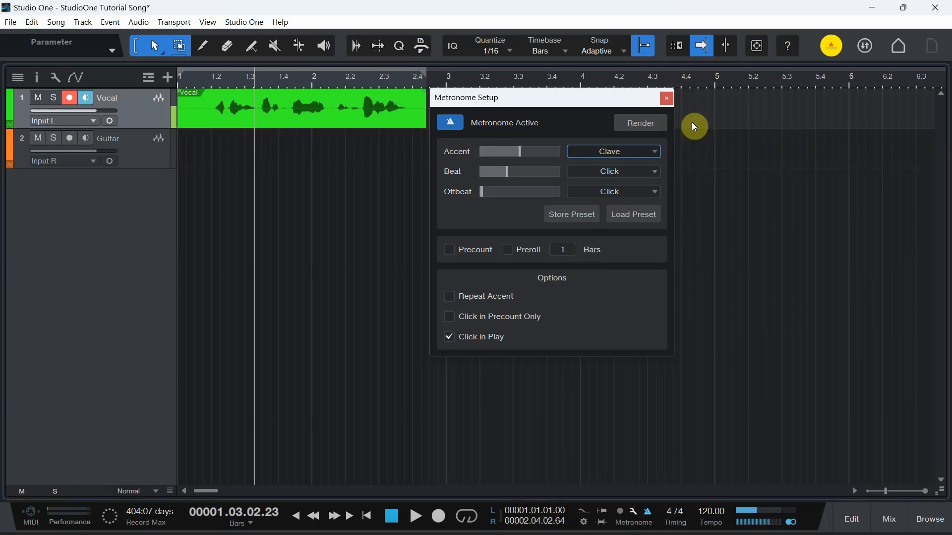
- Close the metronome setup, and toggle the metronome's precount on and off
left_click(667, 98)
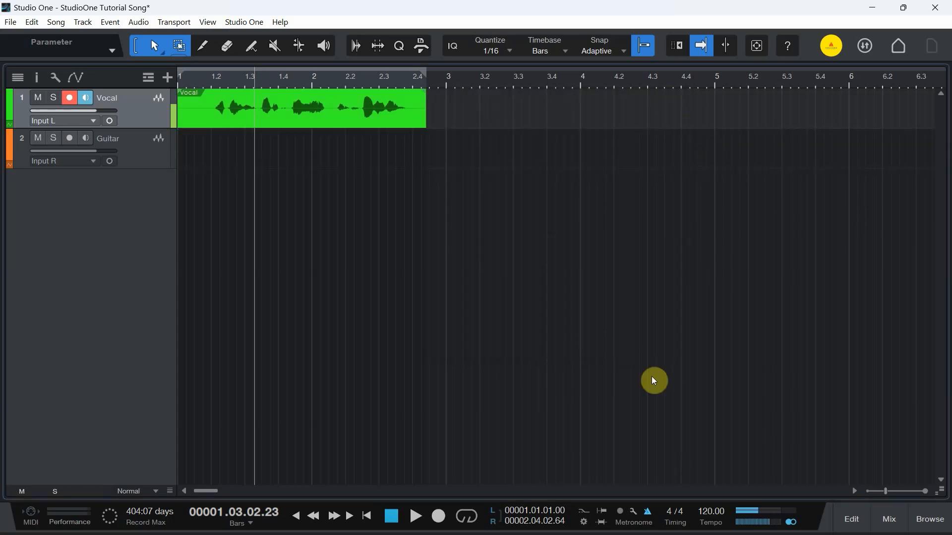
left_click(621, 512)
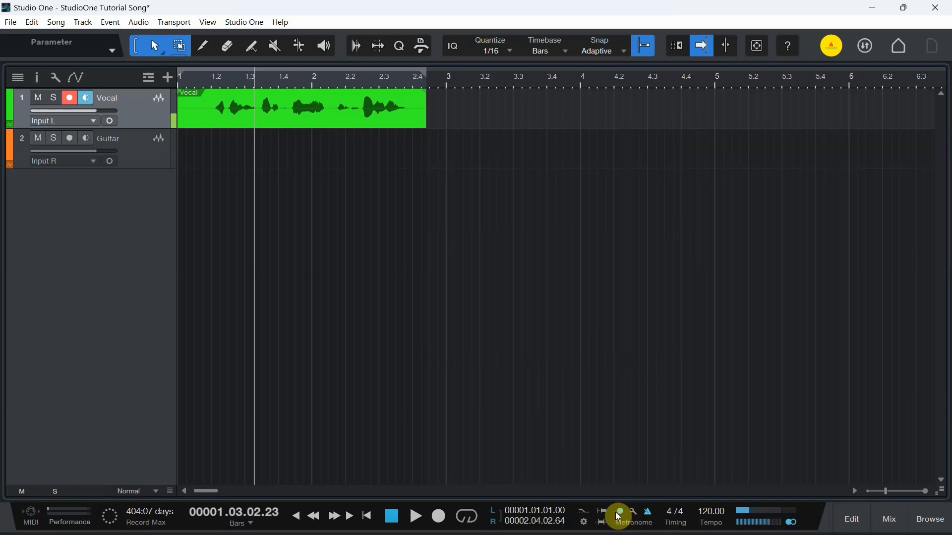
left_click(620, 513)
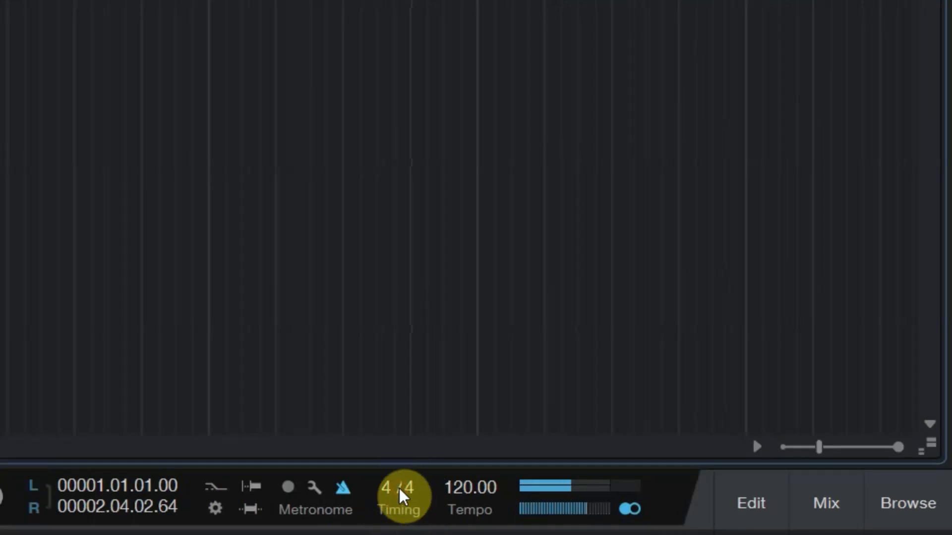
- Set the song tempo to 140 BPM
left_click(466, 490)
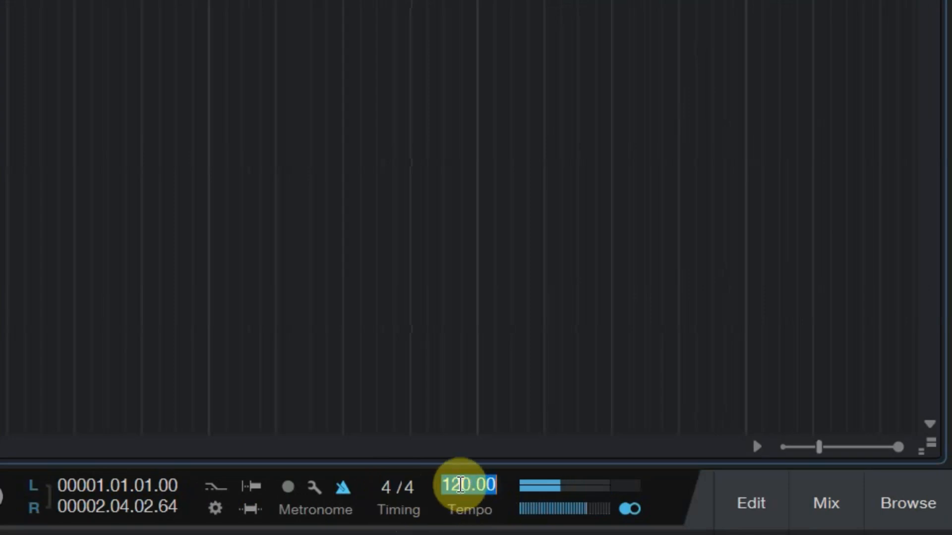
left_click_drag(451, 476, 464, 475)
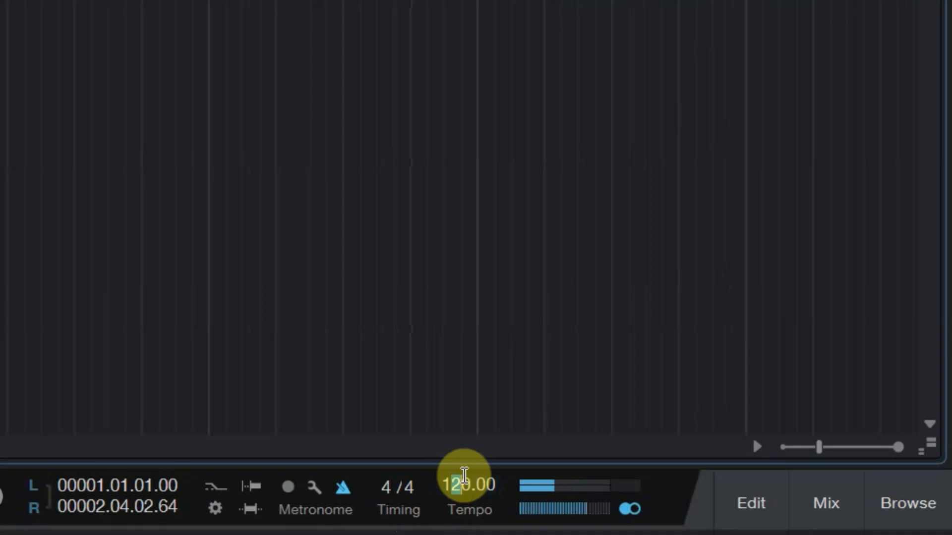
type("4")
key("Return")
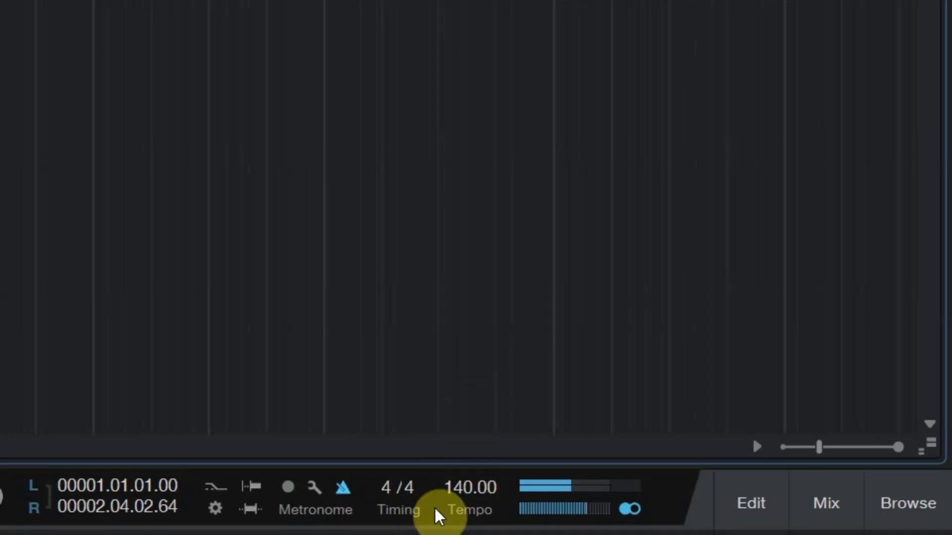
- Set the song tempo to 90 BPM
left_click(465, 485)
left_click_drag(452, 483, 474, 483)
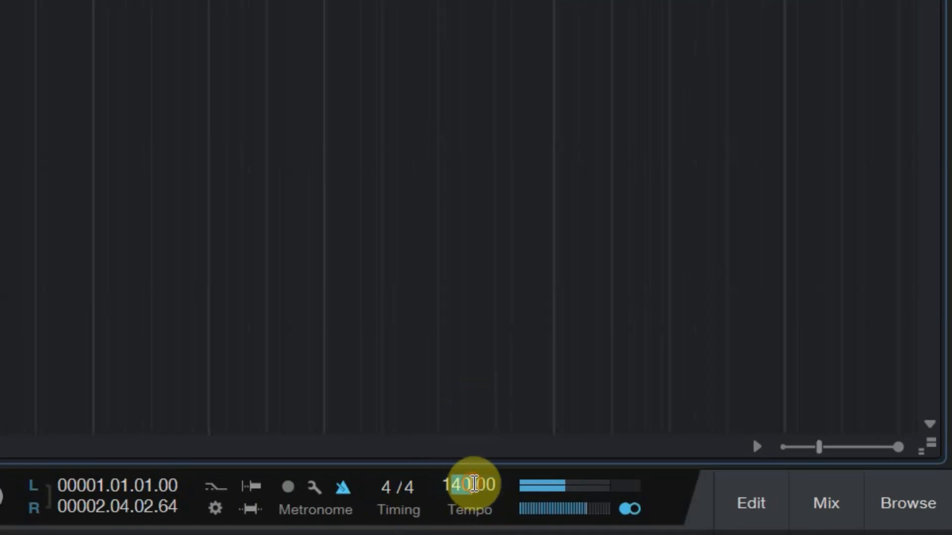
key("BackSpace")
key("BackSpace")
type("9")
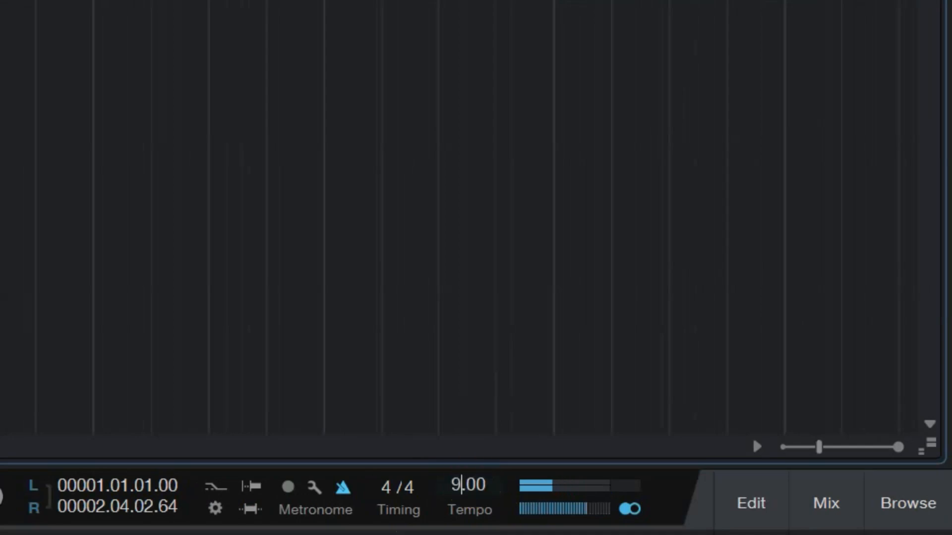
type("0")
key("Return")
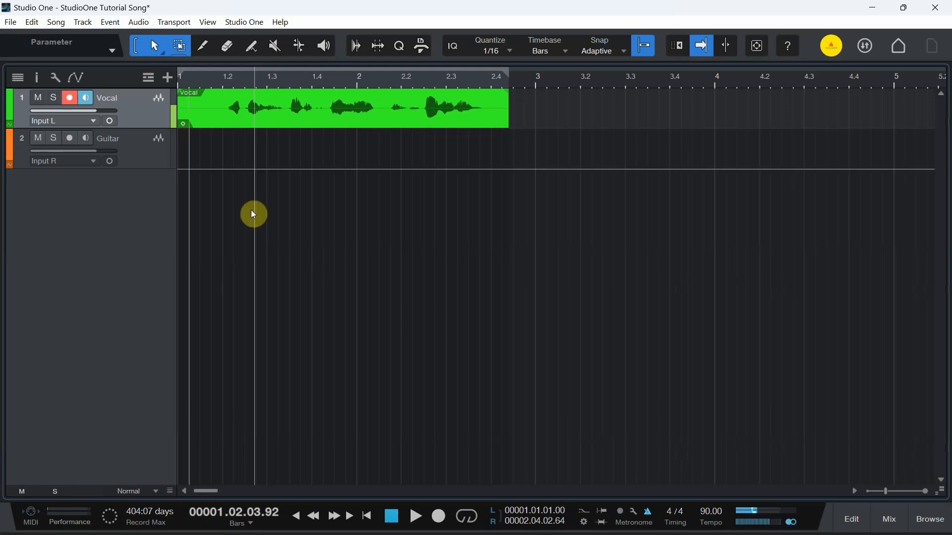
- Disarm the Vocal track, and open its clip in the audio editor with the Arrow tool active
left_click(83, 99)
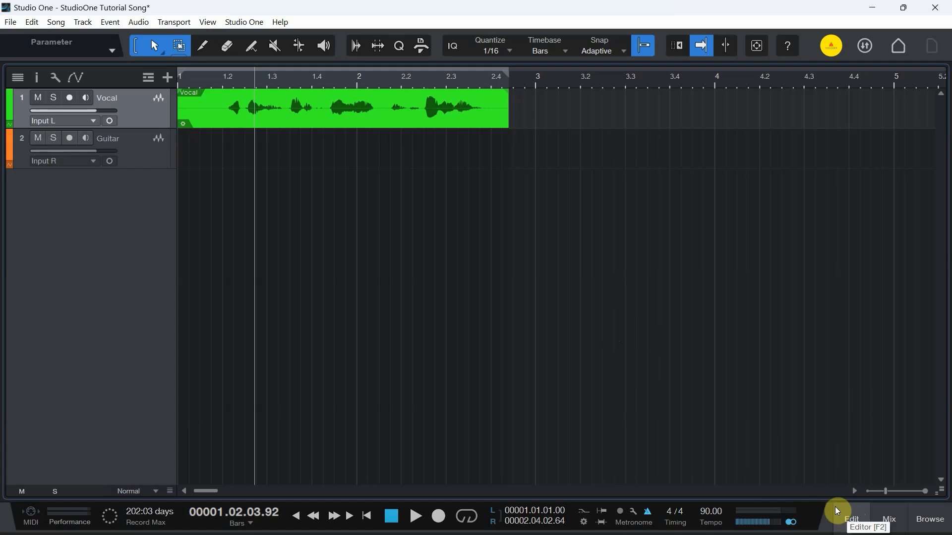
left_click(857, 519)
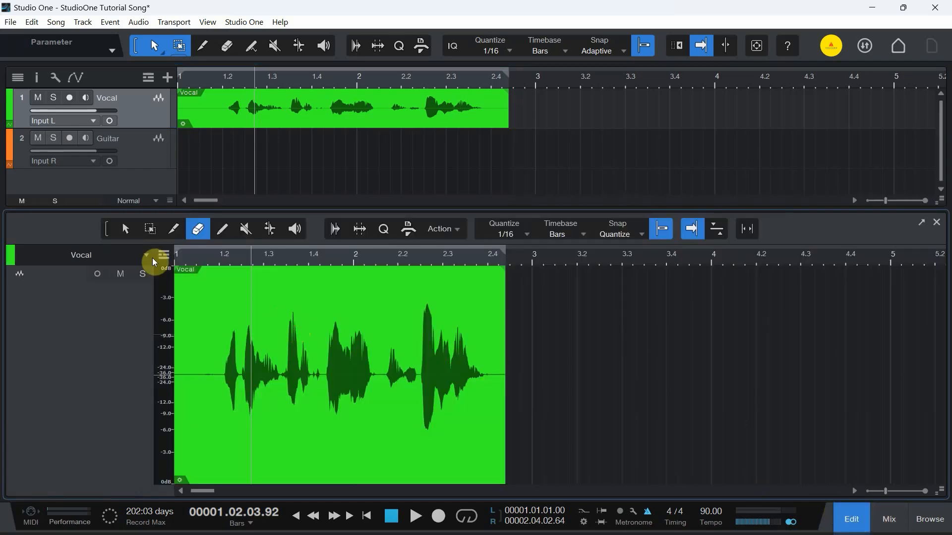
left_click(126, 230)
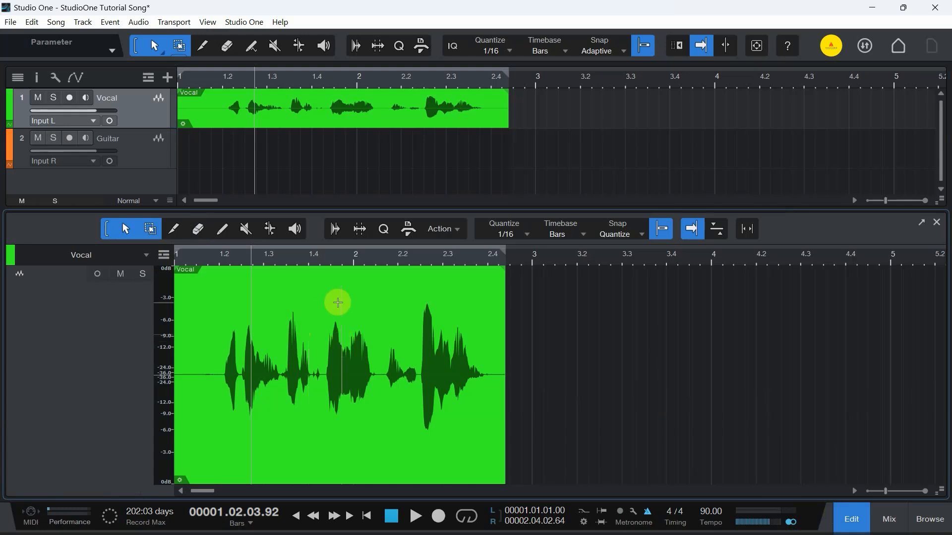
- Try the vocal clip's end and fade-out handles in the editor, and lower the clip's volume with its gain handle
left_click_drag(504, 311, 530, 314)
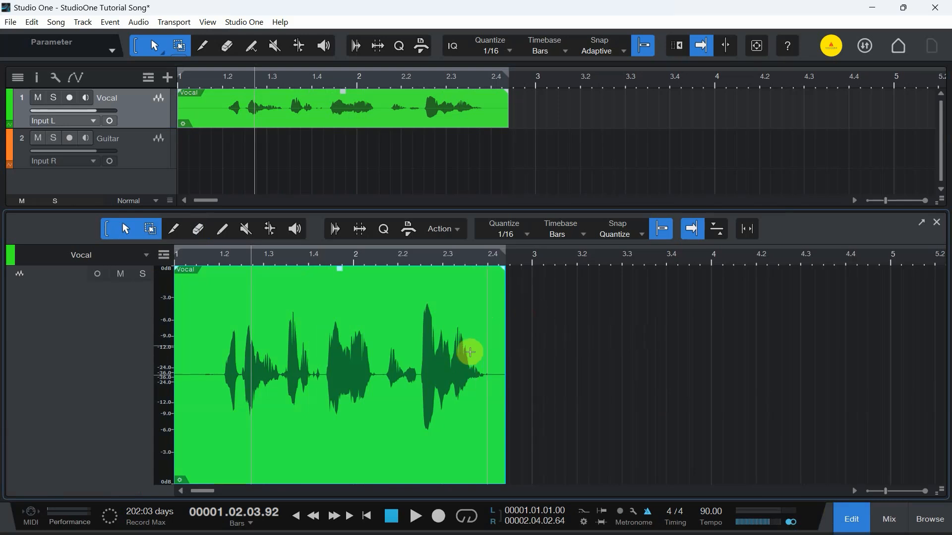
left_click_drag(502, 272, 510, 312)
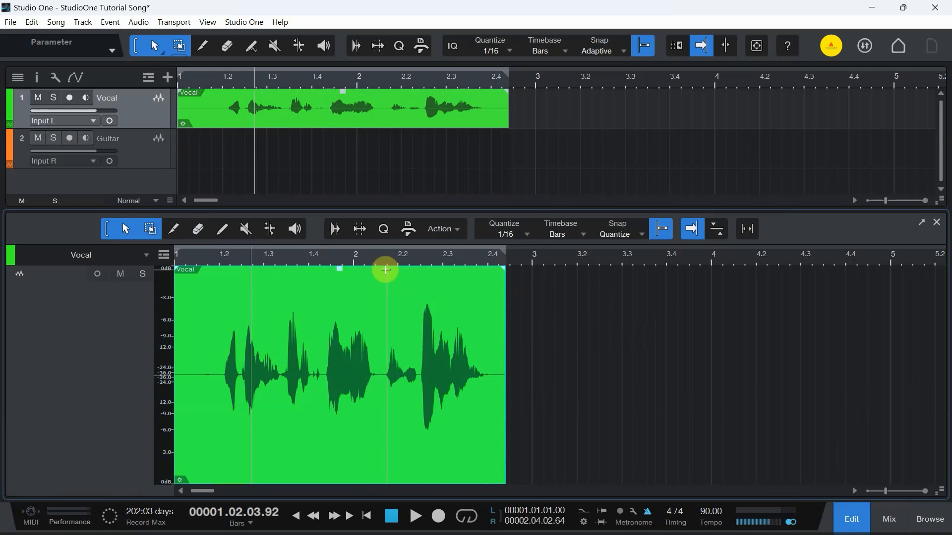
left_click_drag(337, 271, 324, 310)
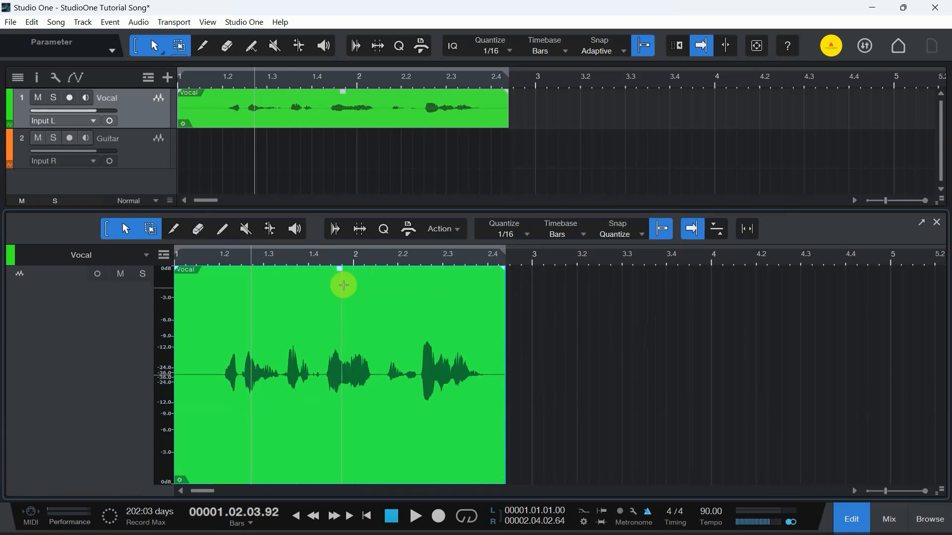
left_click_drag(335, 273, 338, 241)
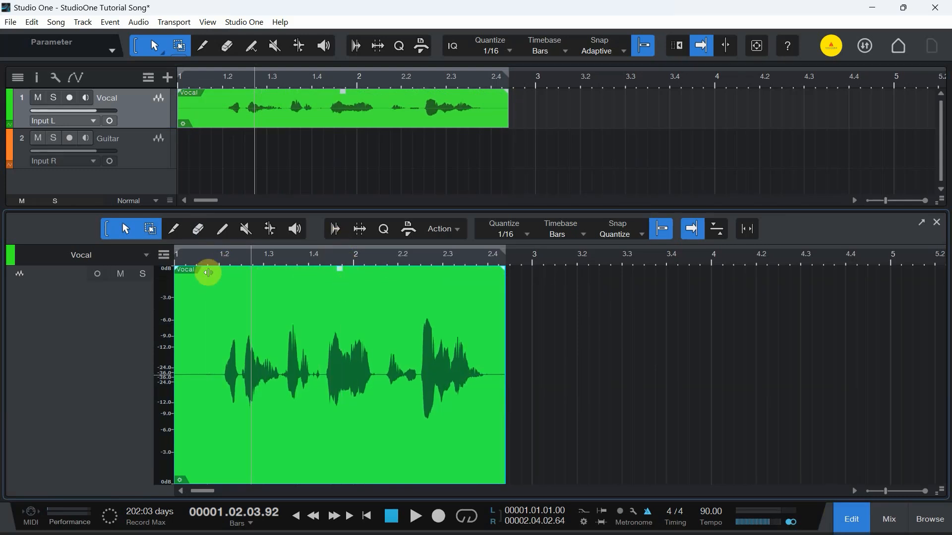
- Try splitting the vocal clip shortly after beat 2.2 with the Split tool, and undo the cut
left_click(174, 229)
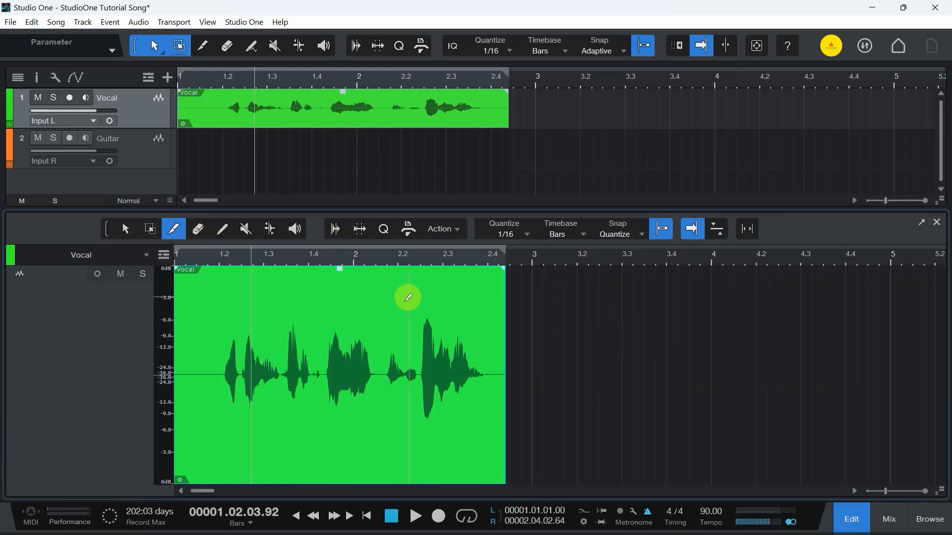
left_click(409, 293)
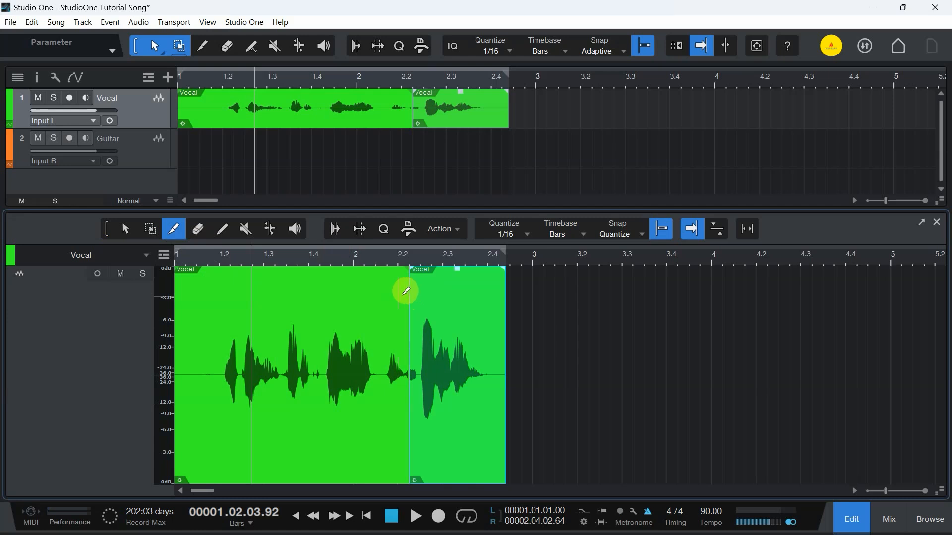
key("ctrl+z")
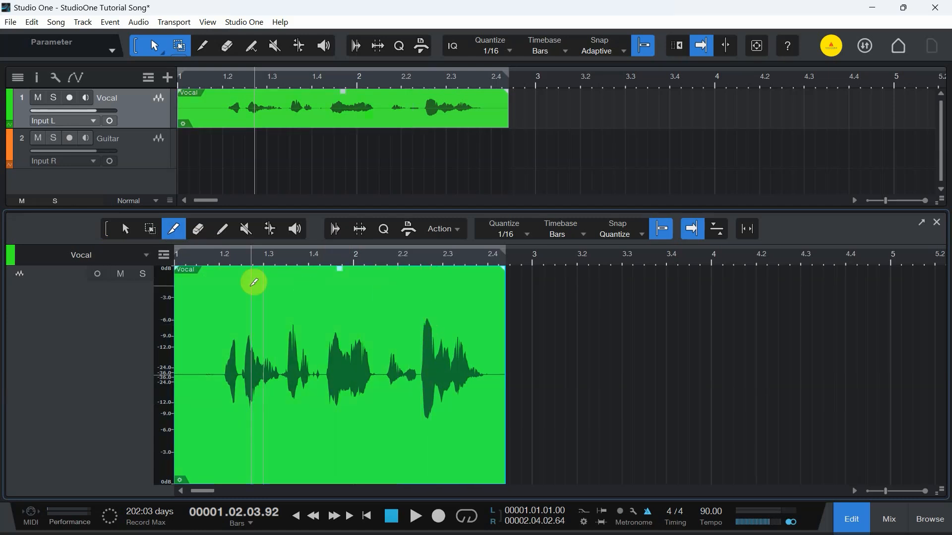
- Split the vocal clip right before its last phrase, and move the second part slightly later to leave a gap
left_click(421, 324)
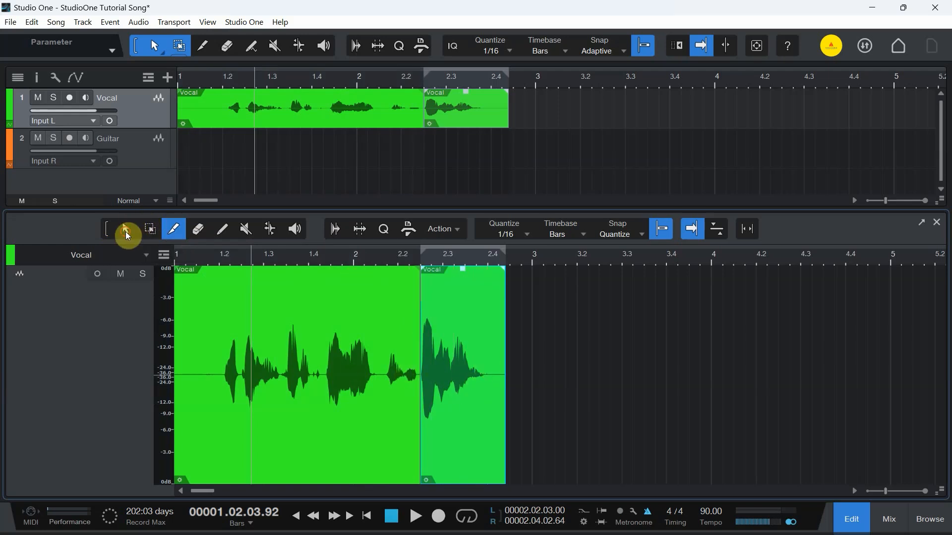
left_click(125, 231)
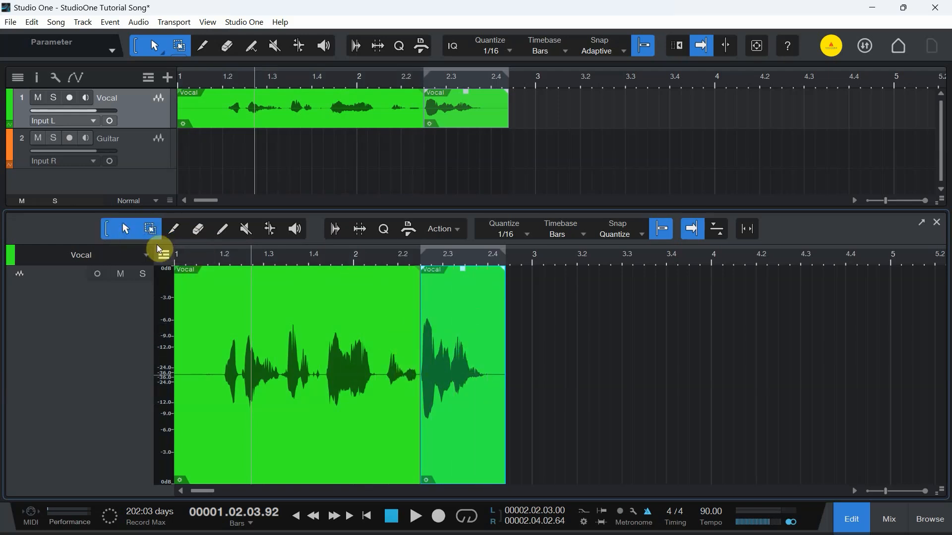
left_click_drag(468, 441, 489, 437)
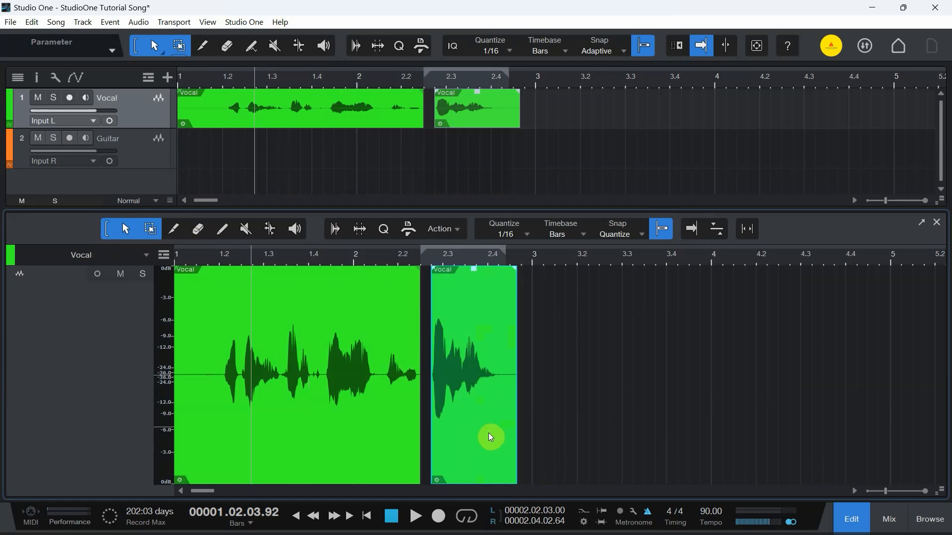
- Mute and unmute the second vocal clip with the Mute tool, and return to the Arrow tool
left_click(246, 230)
left_click(471, 348)
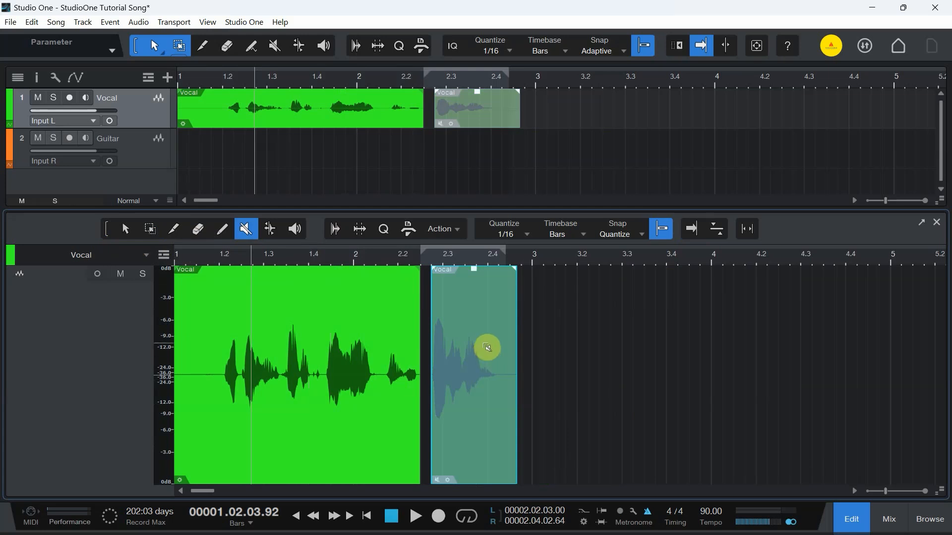
left_click(487, 348)
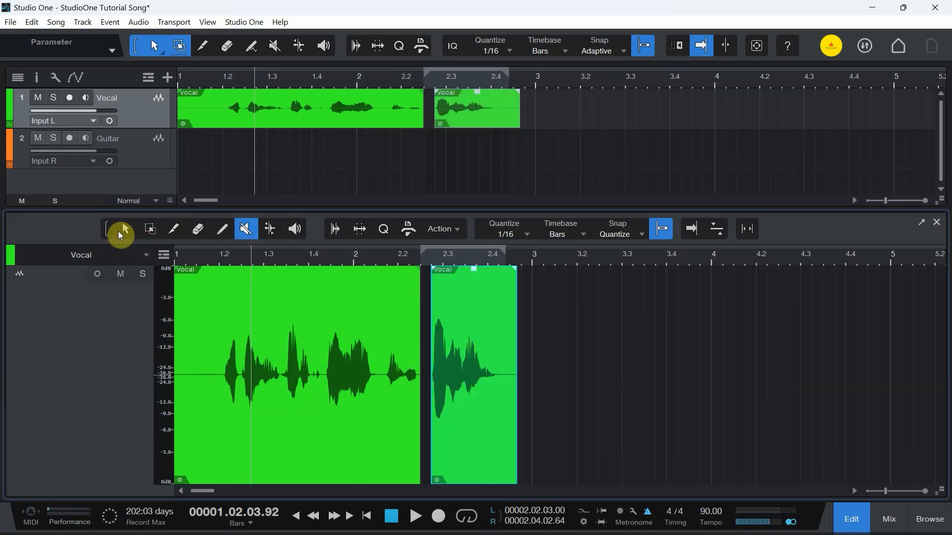
left_click(122, 231)
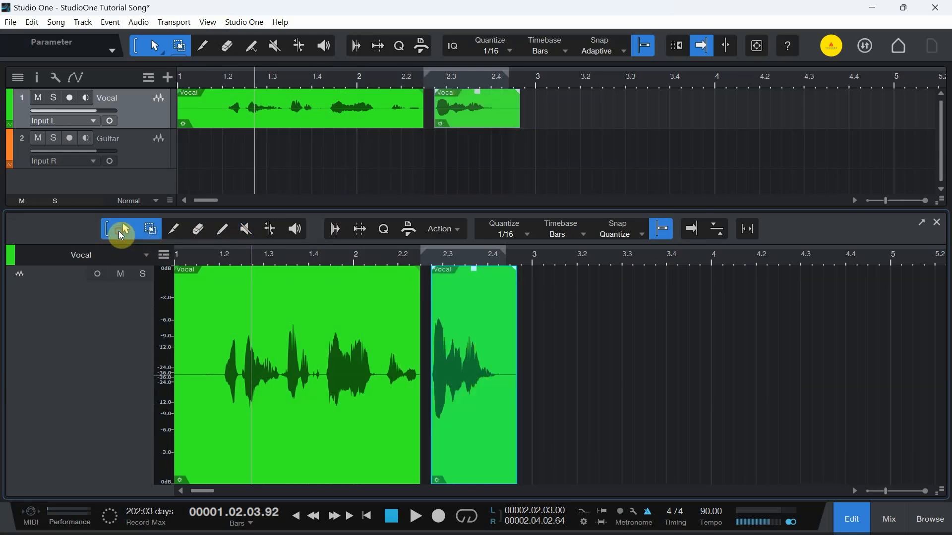
- Try the Eraser tool on the second and first vocal clips, undoing each deletion, and return to the Arrow tool
left_click(198, 229)
left_click(489, 347)
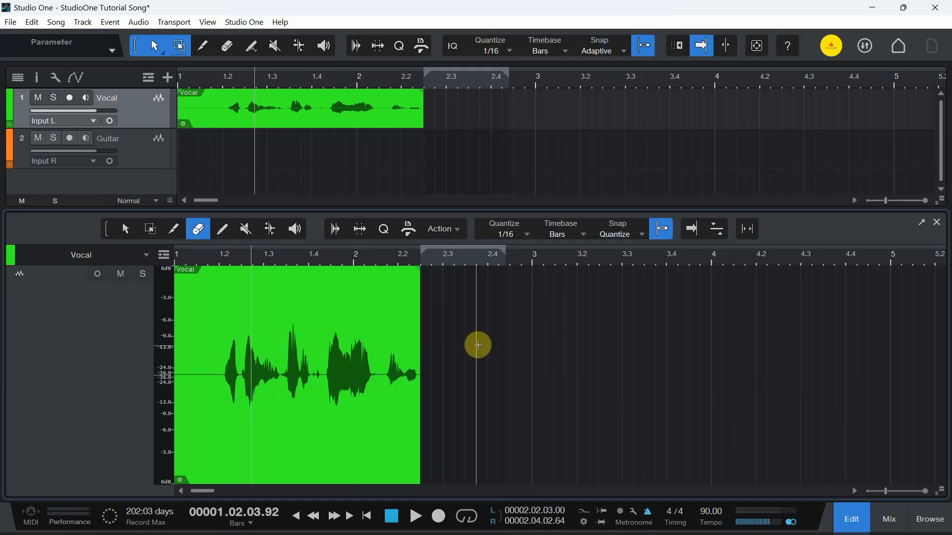
key("ctrl+z")
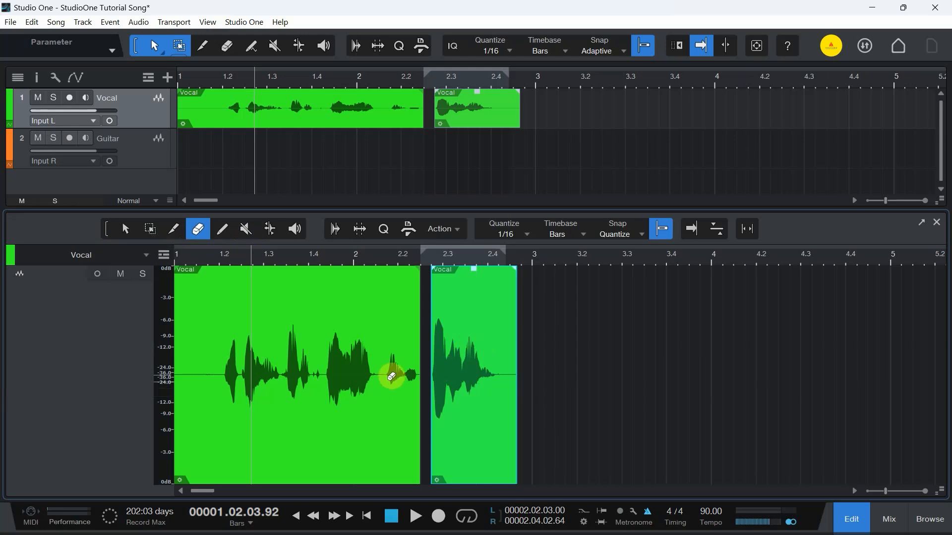
left_click(384, 376)
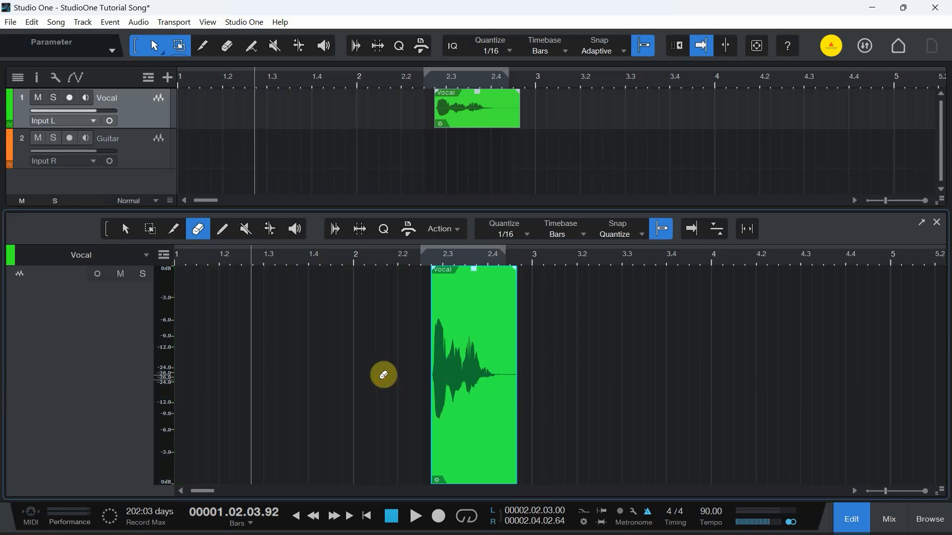
key("ctrl+z")
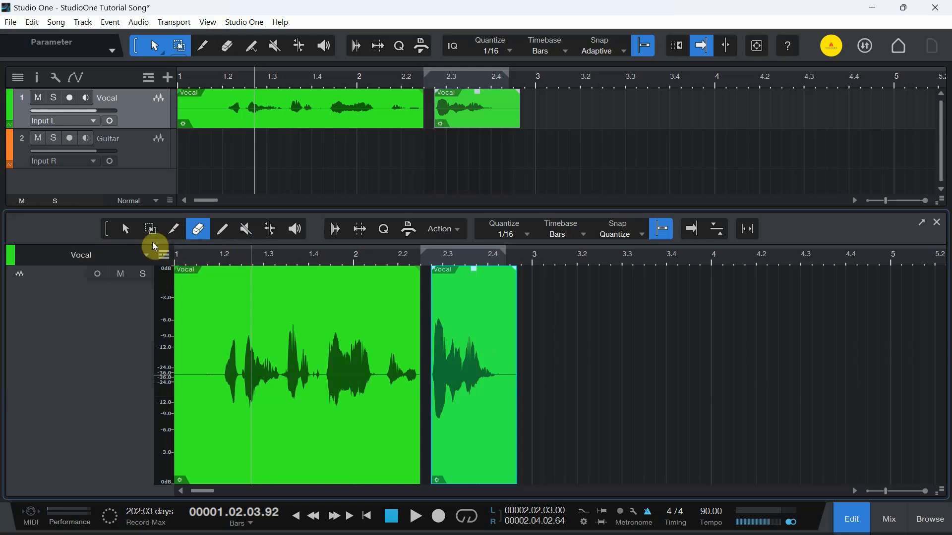
left_click(129, 232)
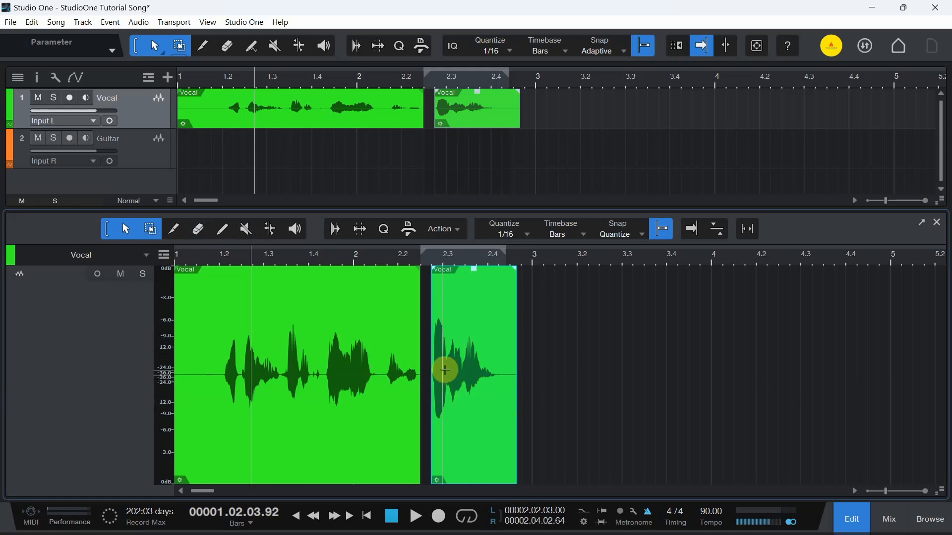
- Try nudging the second vocal clip later along the timeline, and undo the edits back to the unsplit vocal clip
key("shift+m")
key("shift+m")
key("alt+Right")
key("alt+Right")
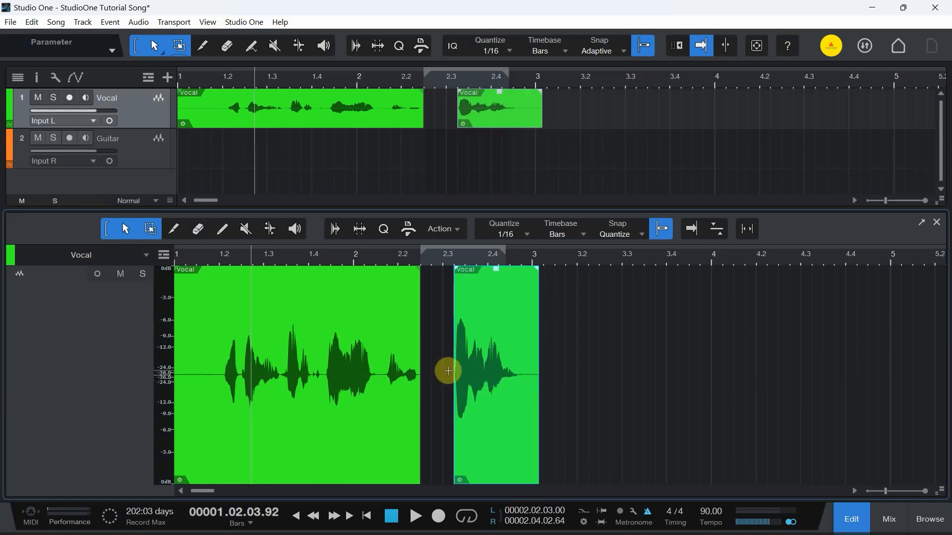
key("ctrl+alt+Right")
key("ctrl+alt+Right")
key("ctrl+alt+Left")
key("ctrl+z")
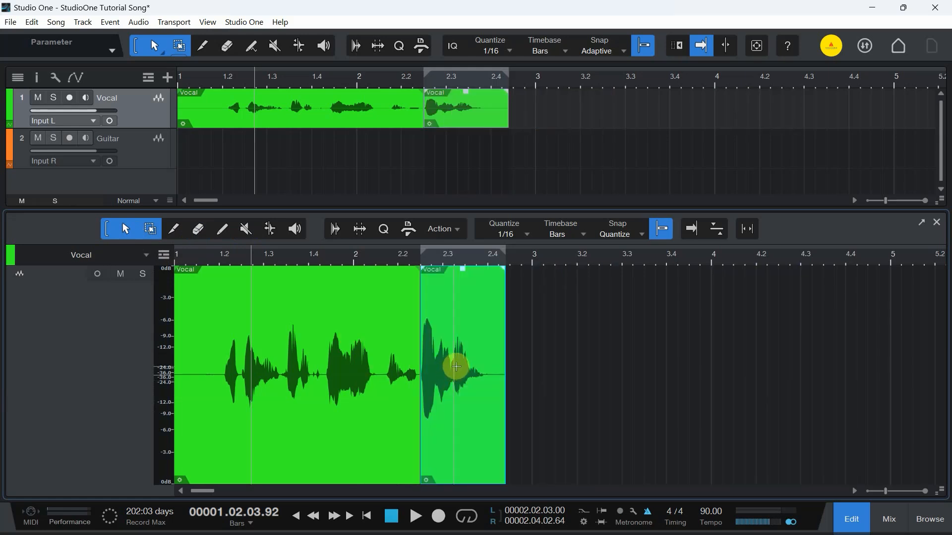
key("ctrl+z")
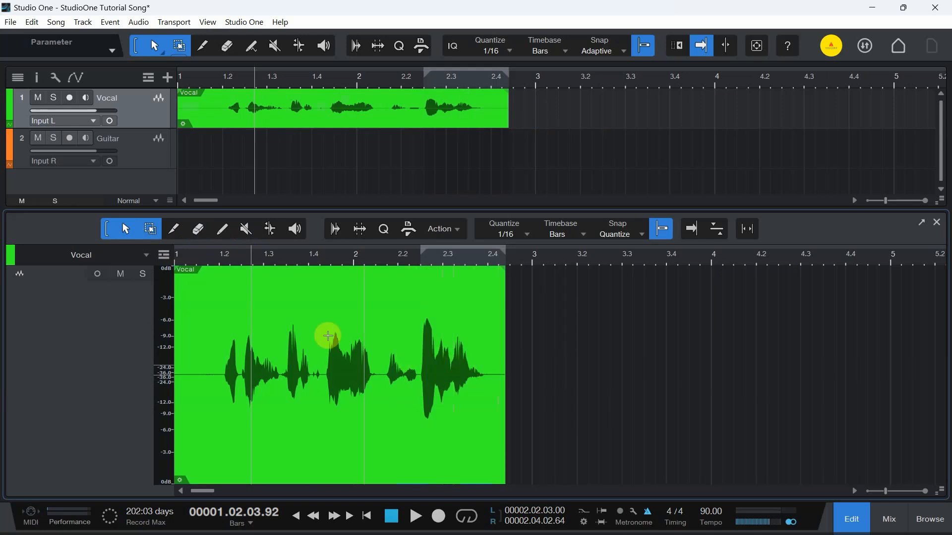
- Return the playhead to the song start, and replace the audio editor with the mixer console showing the Sends sections
left_click(366, 516)
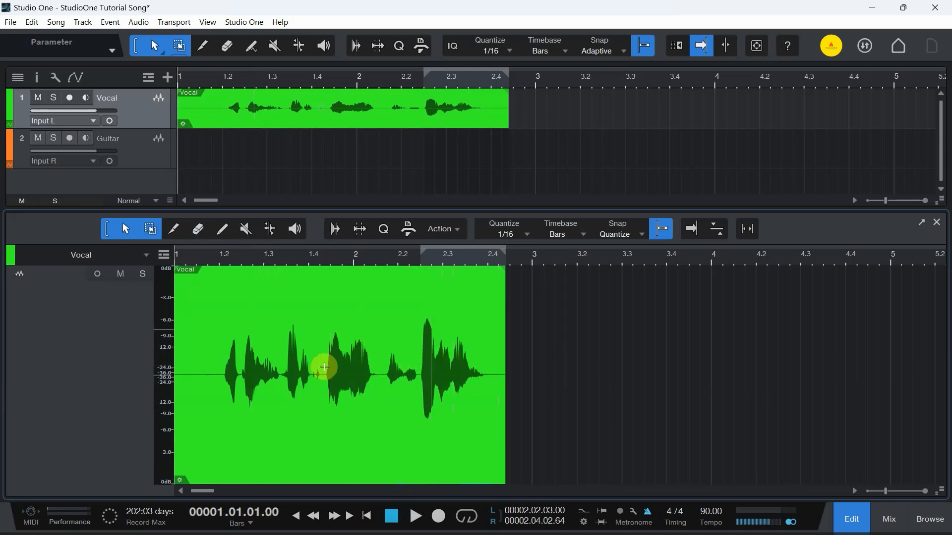
left_click(846, 517)
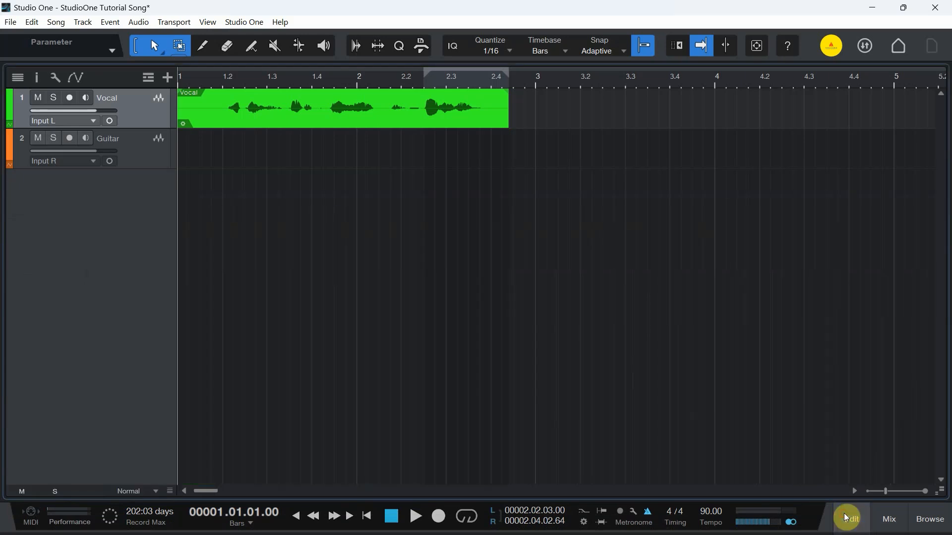
left_click(887, 518)
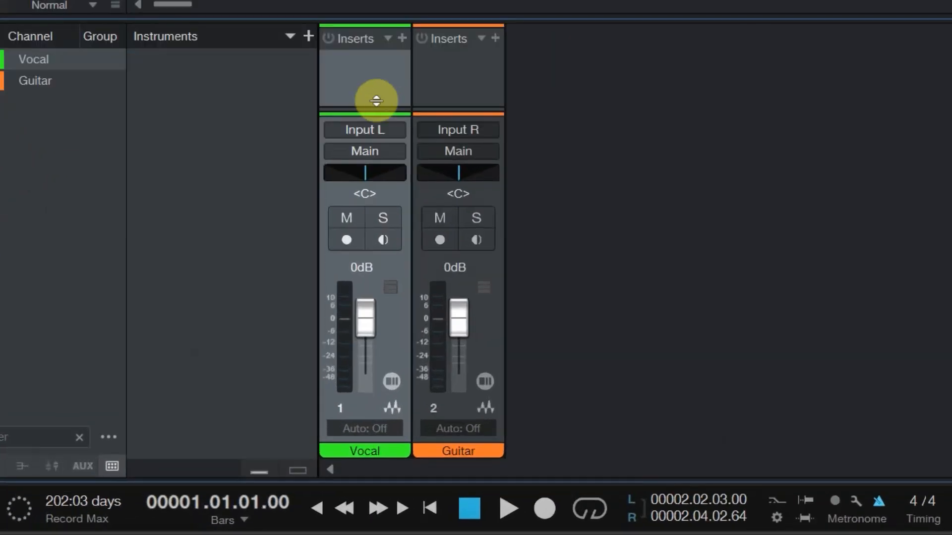
mouse_move(376, 101)
left_mouse_down()
mouse_move(376, 79)
mouse_move(361, 174)
mouse_move(363, 130)
mouse_move(374, 123)
mouse_move(365, 124)
mouse_move(371, 60)
left_mouse_up()
- Add an FX channel as a send on the Vocal channel, and remove that FX channel again
left_click(402, 99)
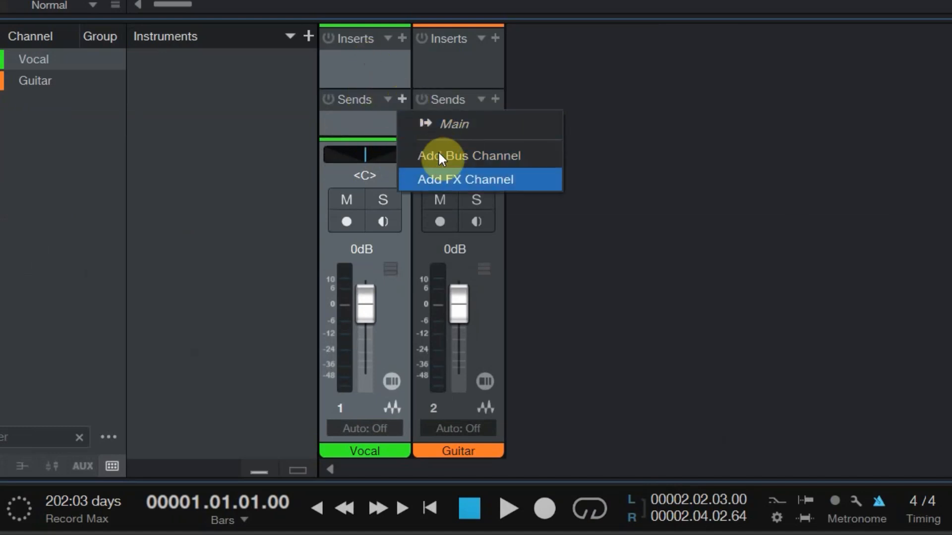
left_click(437, 177)
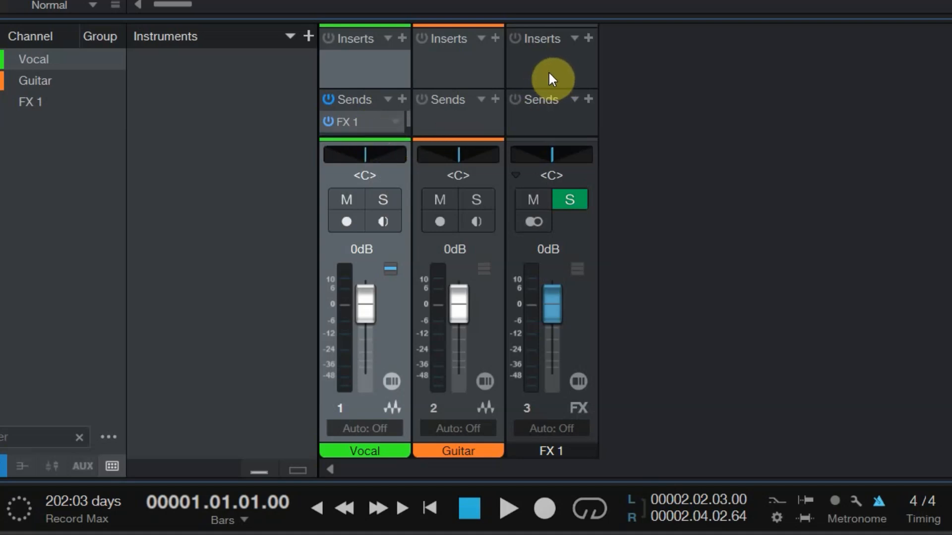
key("Delete")
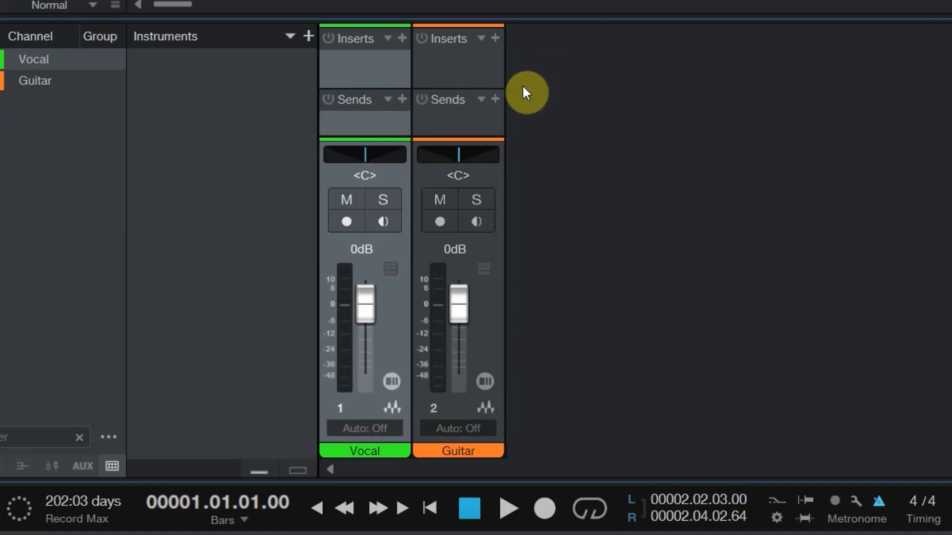
- Try raising the Vocal fader to +2.8 dB and the Guitar fader to +0.7 dB, and reset both to 0 dB
mouse_move(364, 314)
left_mouse_down()
mouse_move(364, 326)
mouse_move(366, 298)
left_mouse_up()
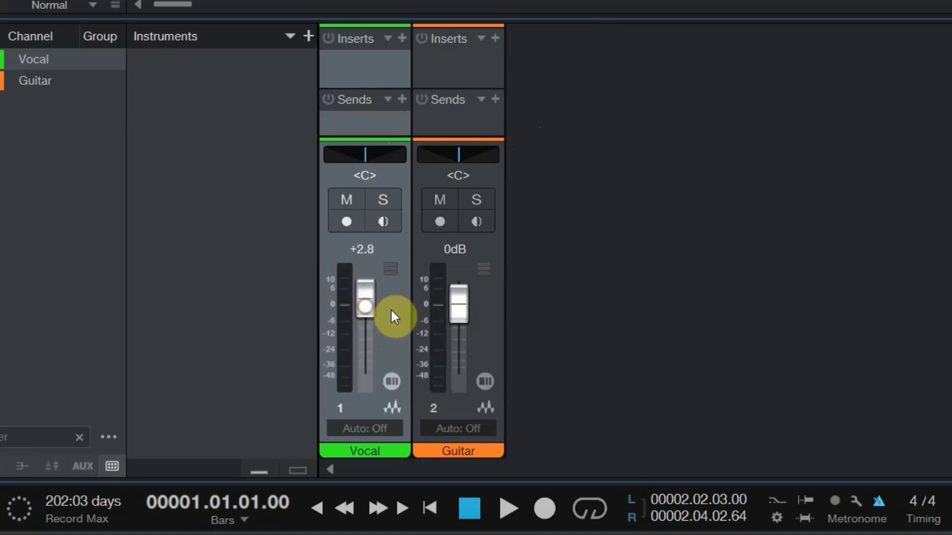
mouse_move(458, 303)
left_mouse_down()
mouse_move(458, 293)
mouse_move(458, 308)
left_mouse_up()
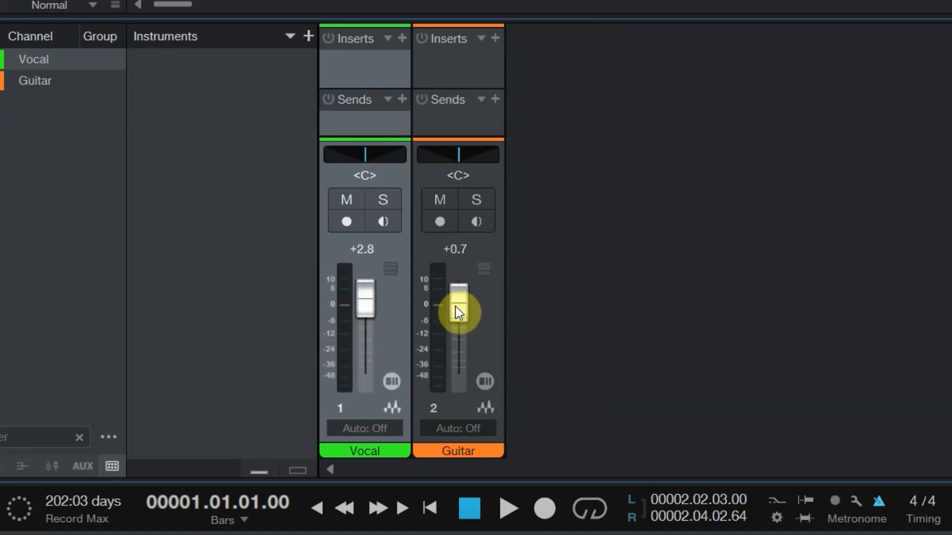
double_click(368, 251)
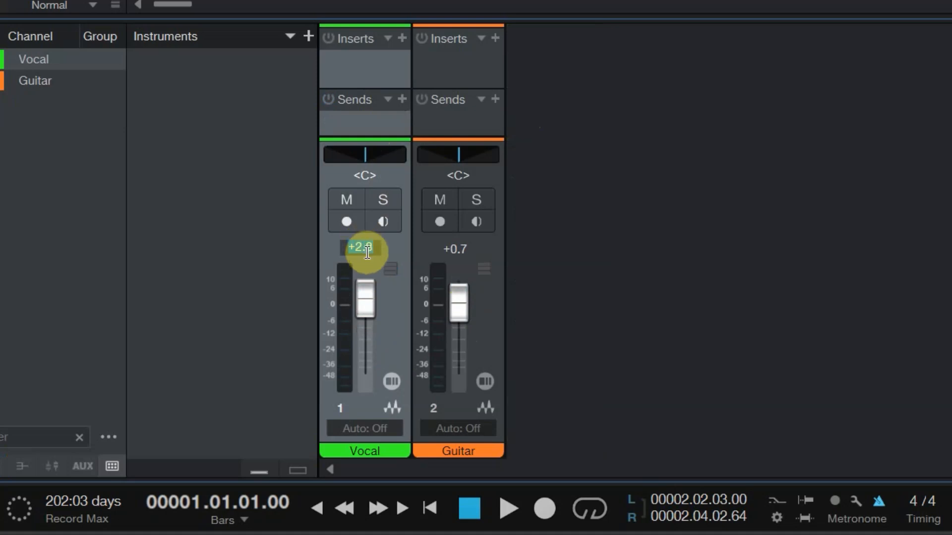
type("0")
key("Return")
double_click(452, 248)
type("0")
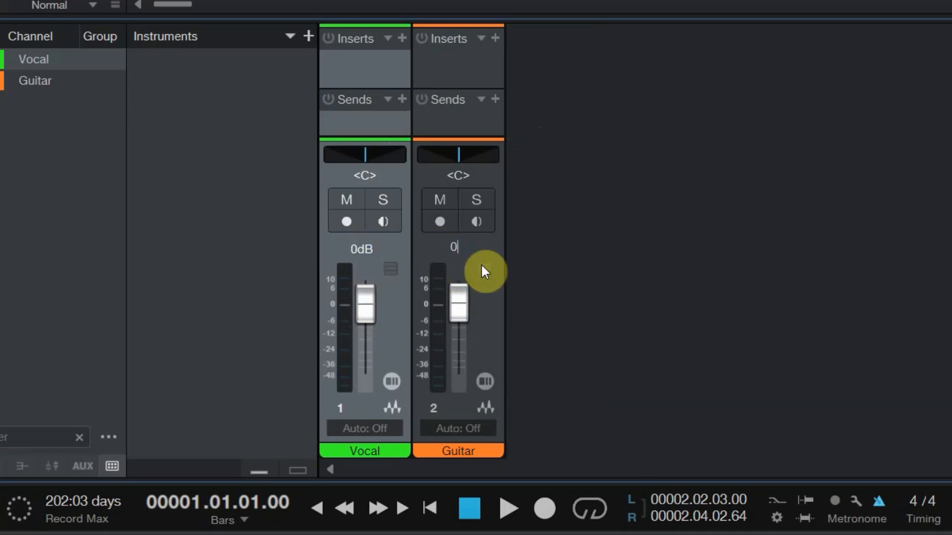
key("Return")
- Set the Vocal channel's volume to +5 dB, and change it to -3 dB
double_click(361, 249)
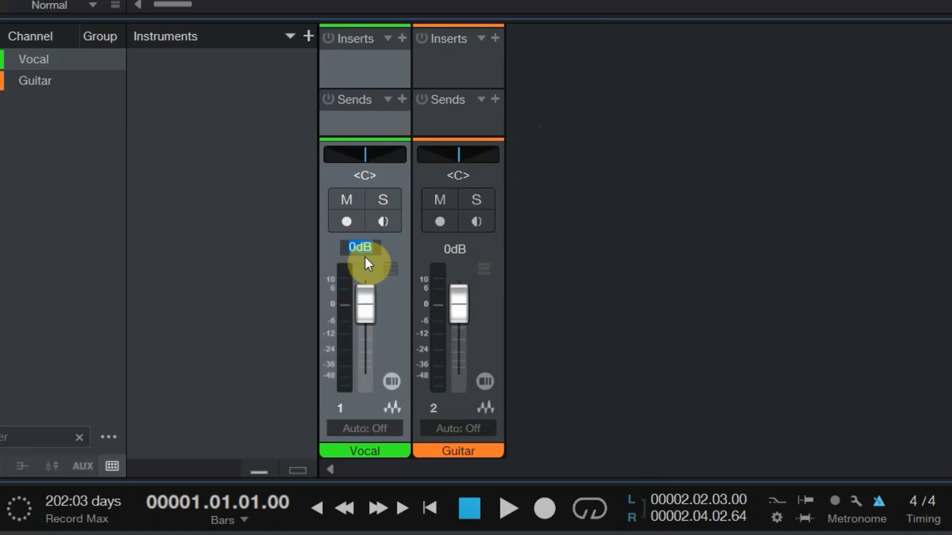
left_click(388, 274)
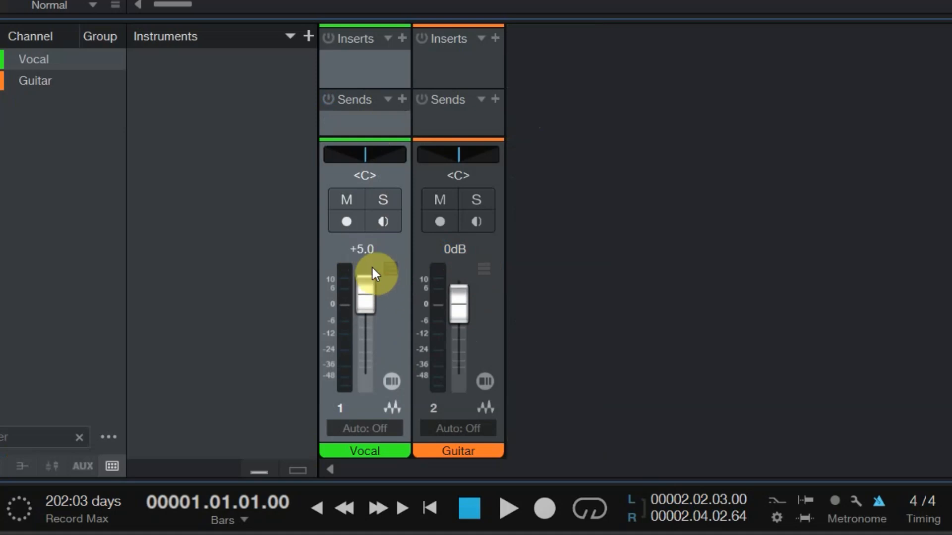
type("-")
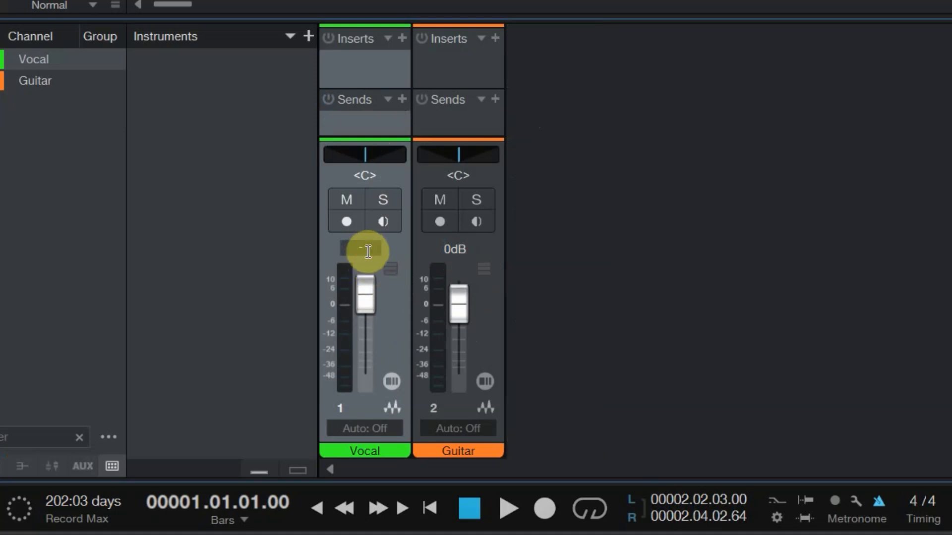
type("3")
left_click(394, 293)
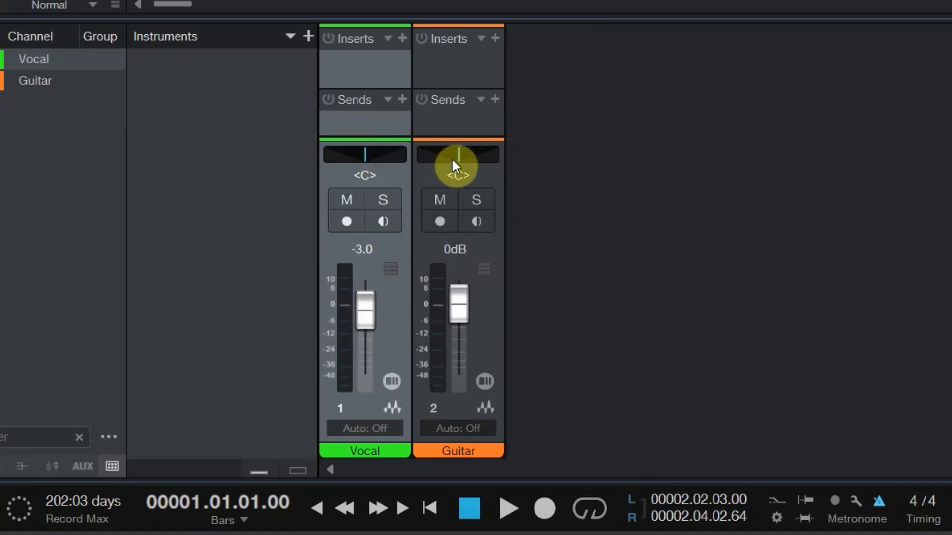
- Pan the Guitar channel fully left, change its pan to R99, and leave the Guitar channel selected
left_click_drag(455, 157, 408, 168)
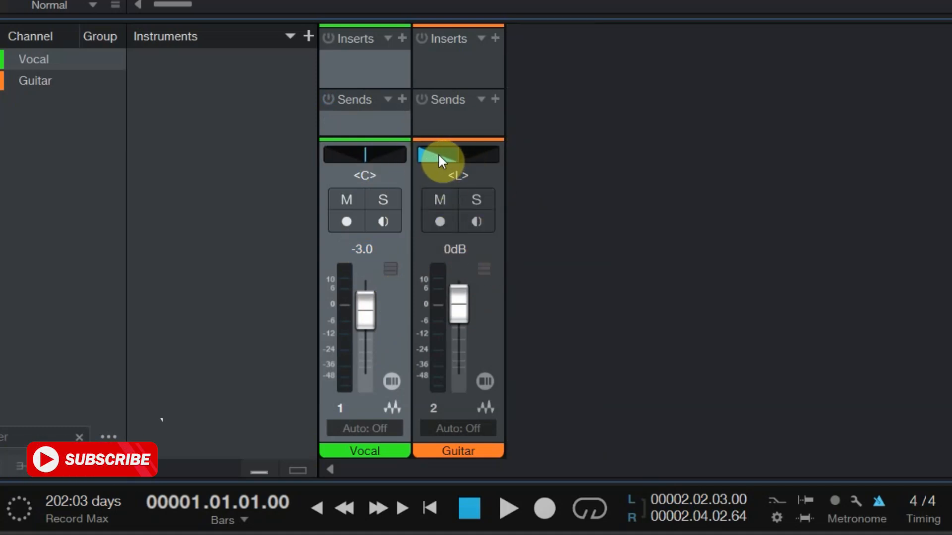
mouse_move(421, 155)
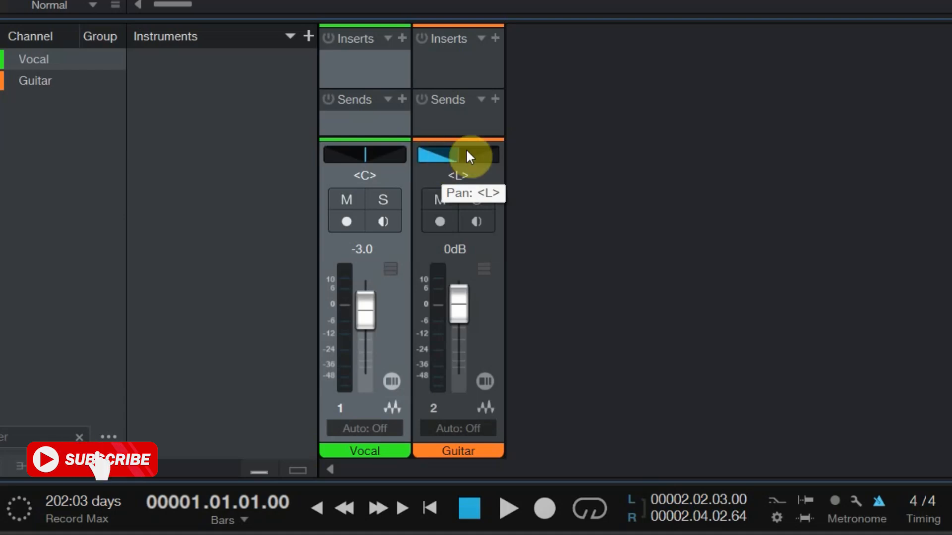
left_click(497, 156)
left_click_drag(497, 157, 571, 161)
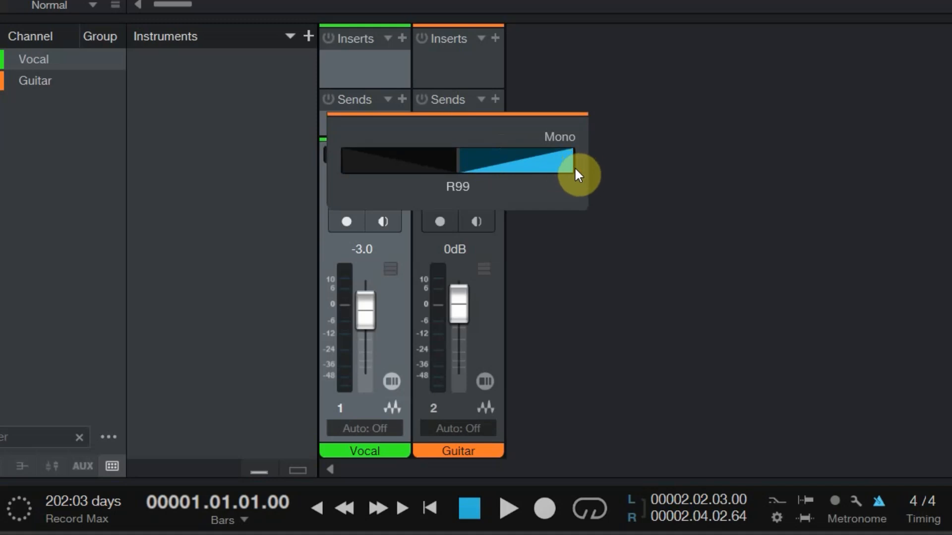
left_click(463, 185)
left_click(476, 67)
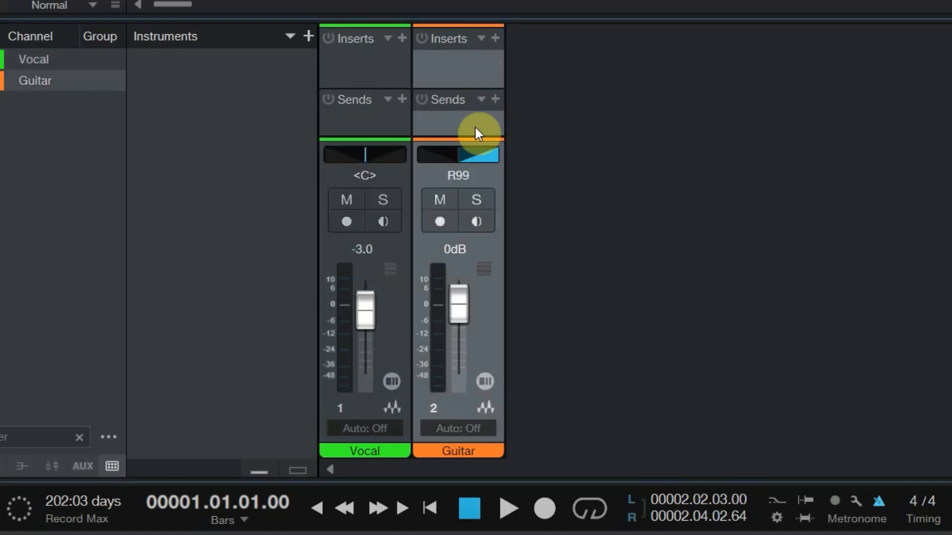
- Reset the Guitar channel's pan to centre (<C>) and raise the Main channel's fader to +1.8 dB
double_click(463, 174)
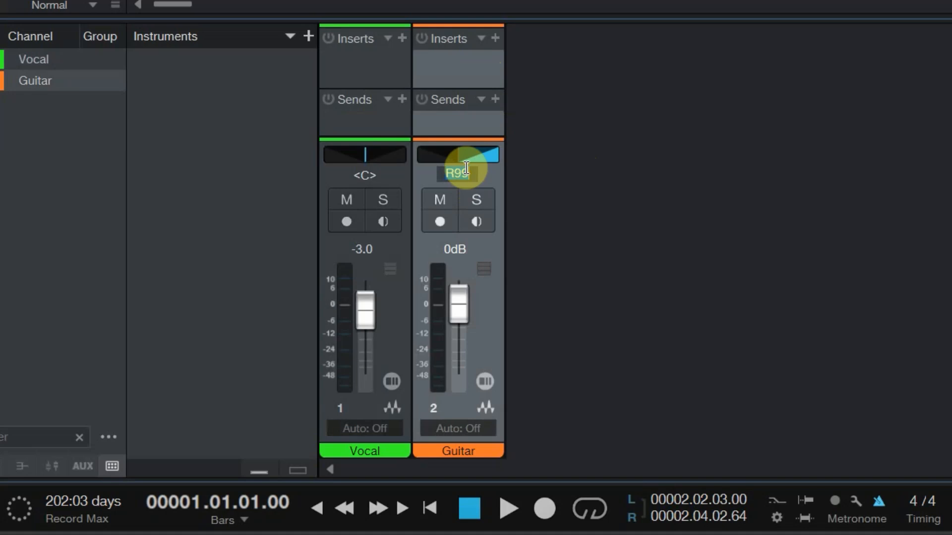
type("<")
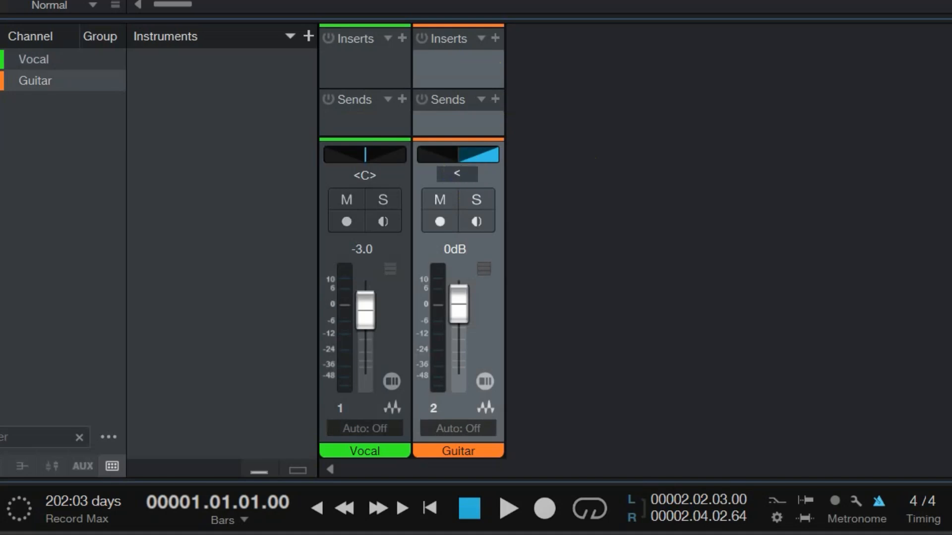
type("C>")
key("Return")
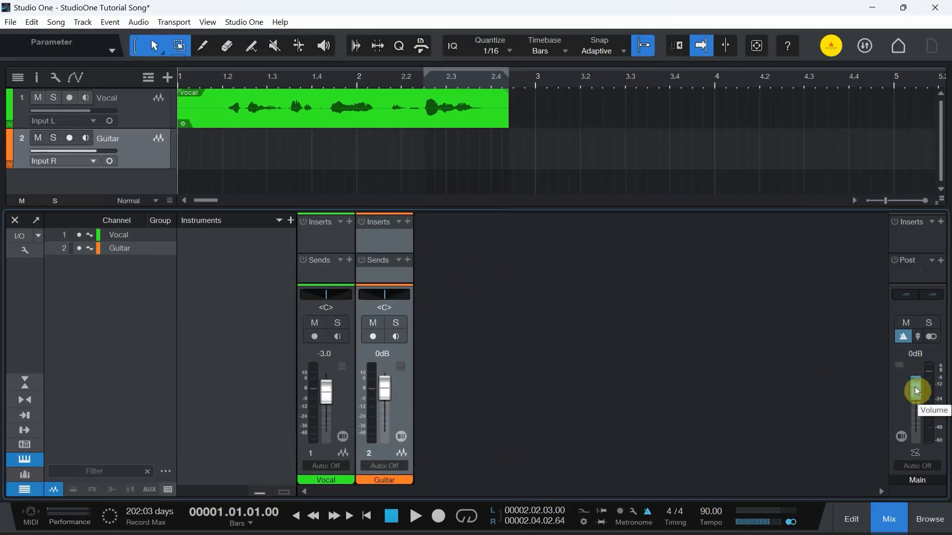
mouse_move(915, 386)
left_mouse_down()
mouse_move(917, 404)
mouse_move(918, 384)
left_mouse_up()
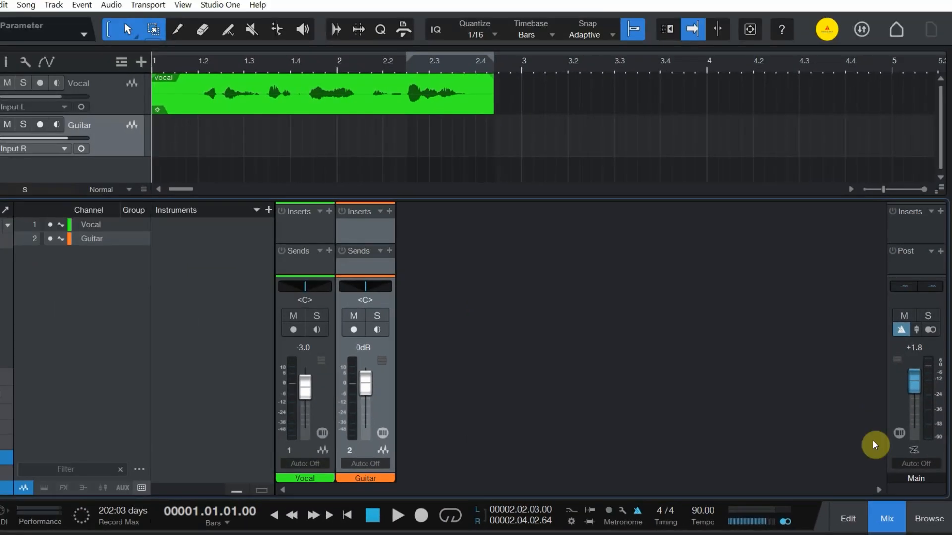
- Close the mixer and look through the browser's instruments by vendor, collapsing the PreSonus folder
left_click(884, 515)
left_click(923, 517)
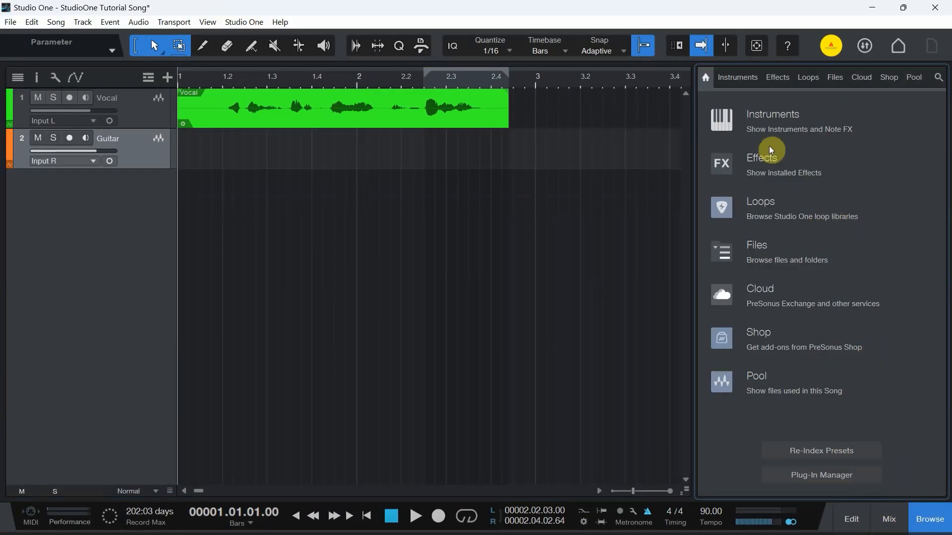
left_click(772, 123)
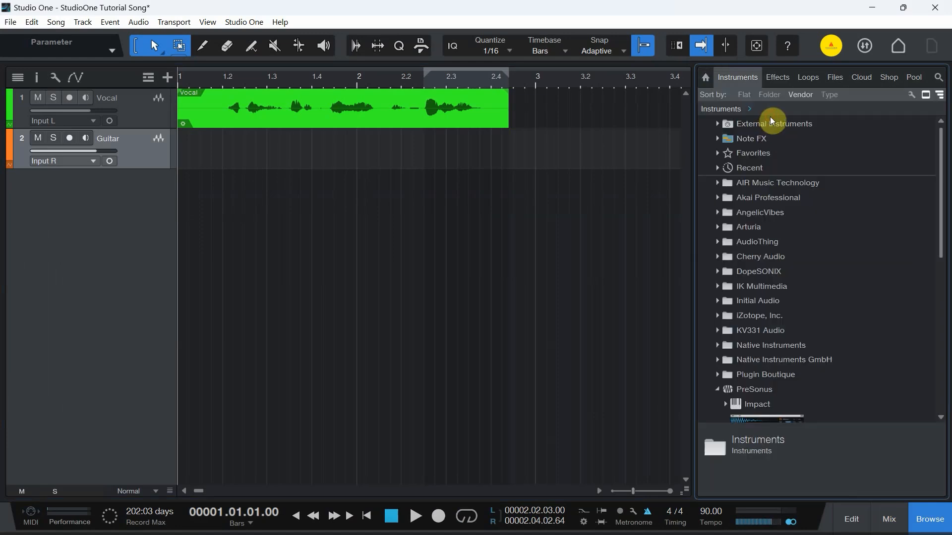
scroll(739, 254, "down", 5)
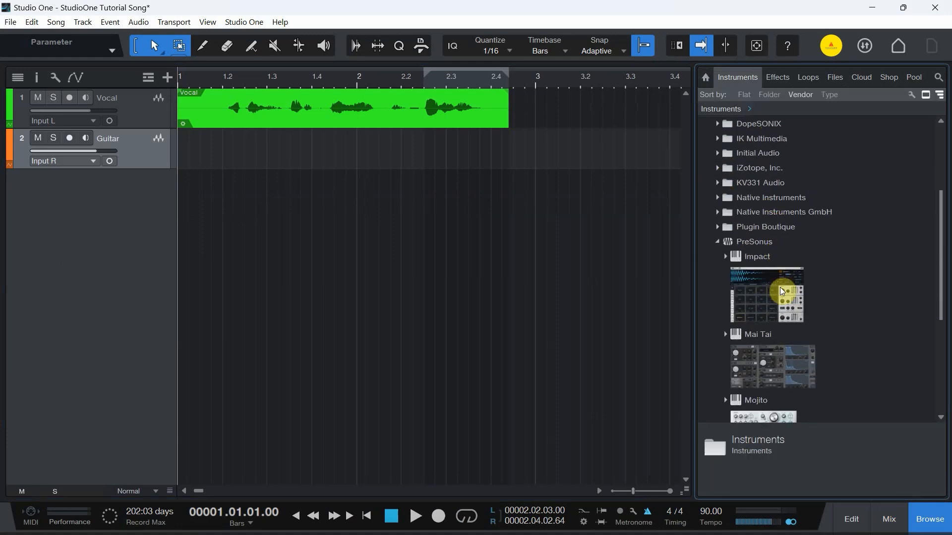
scroll(756, 290, "up", 1)
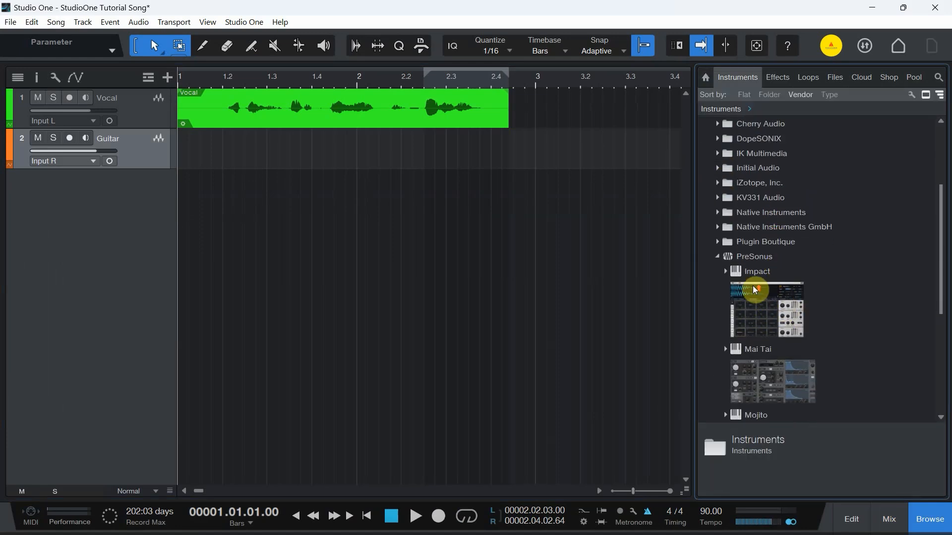
scroll(755, 293, "up", 4)
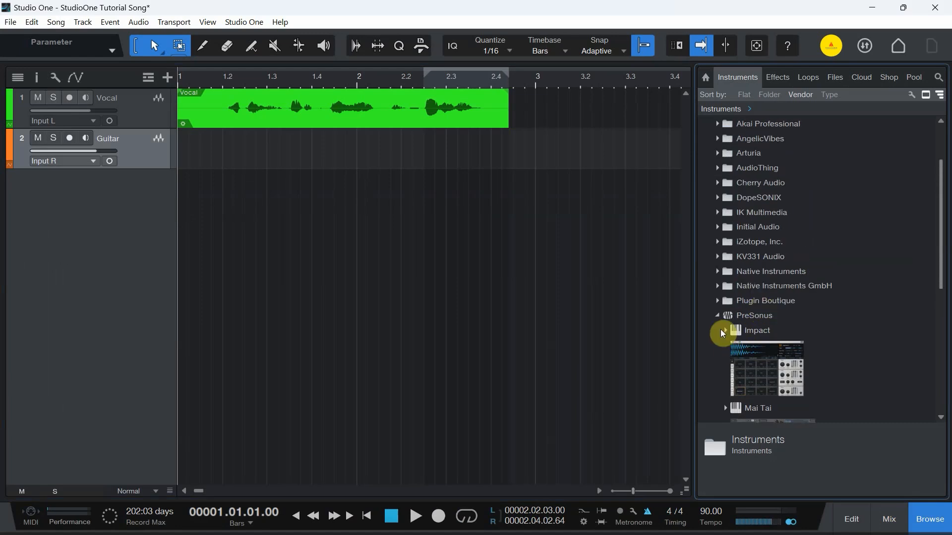
left_click(717, 316)
scroll(774, 272, "up", 5)
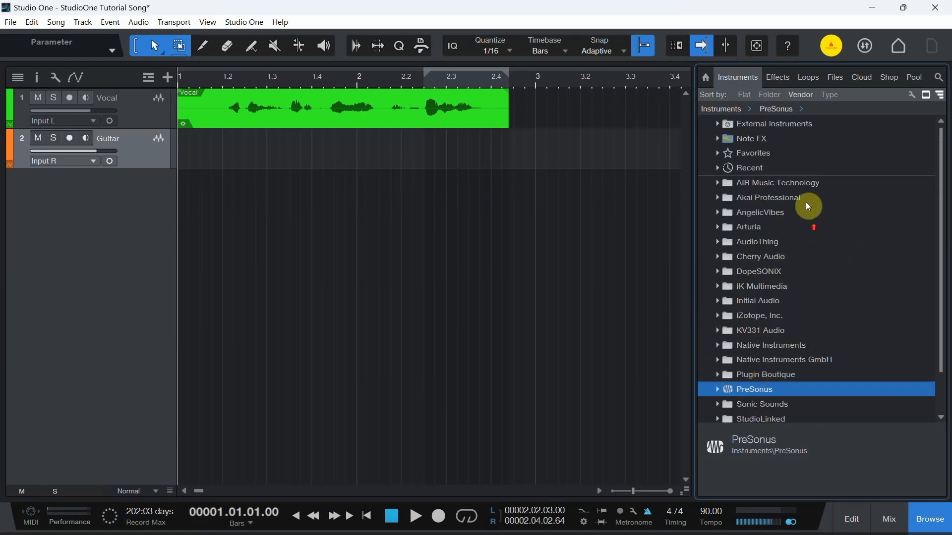
- Look through the browser's installed effects by vendor, including the Universal Audio (UADx) compressors, and return to the start of the list
left_click(779, 77)
scroll(818, 218, "down", 7)
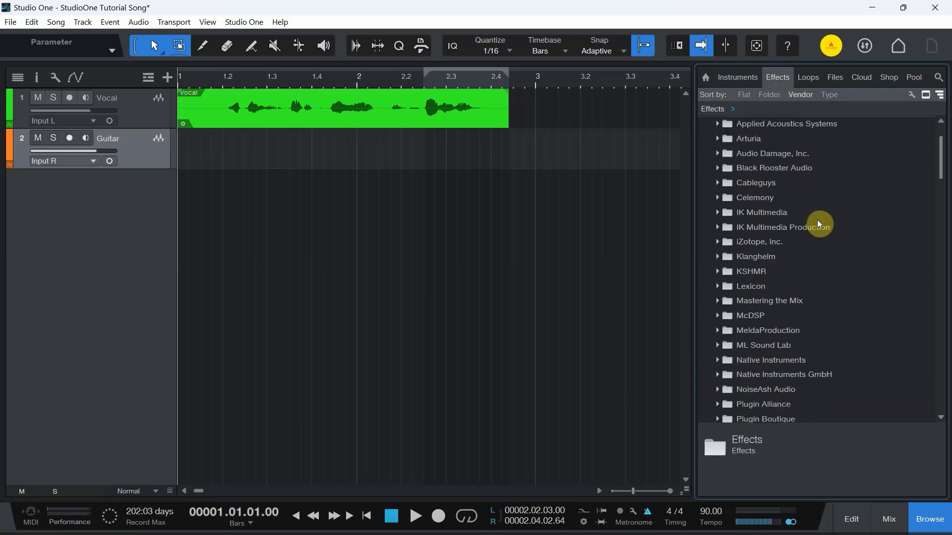
scroll(822, 230, "down", 4)
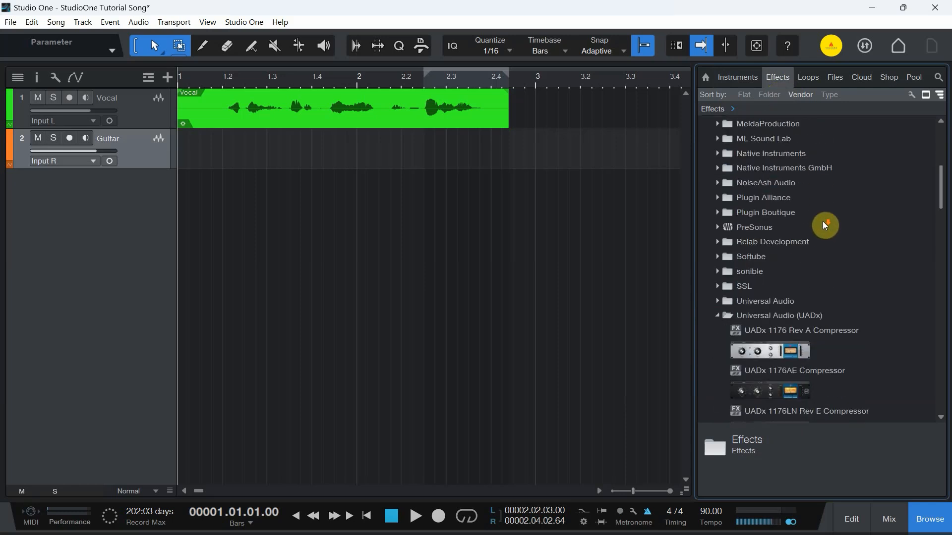
scroll(798, 337, "down", 1)
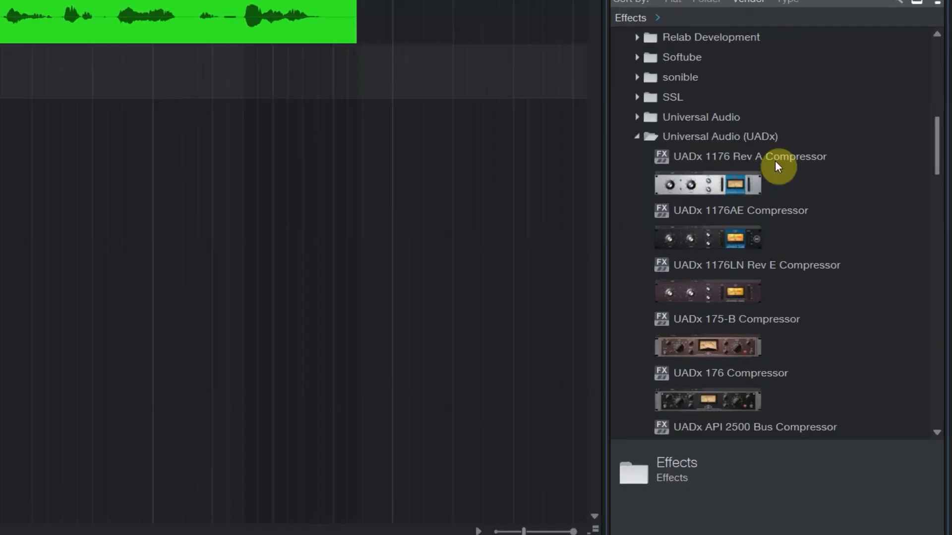
scroll(793, 222, "down", 2)
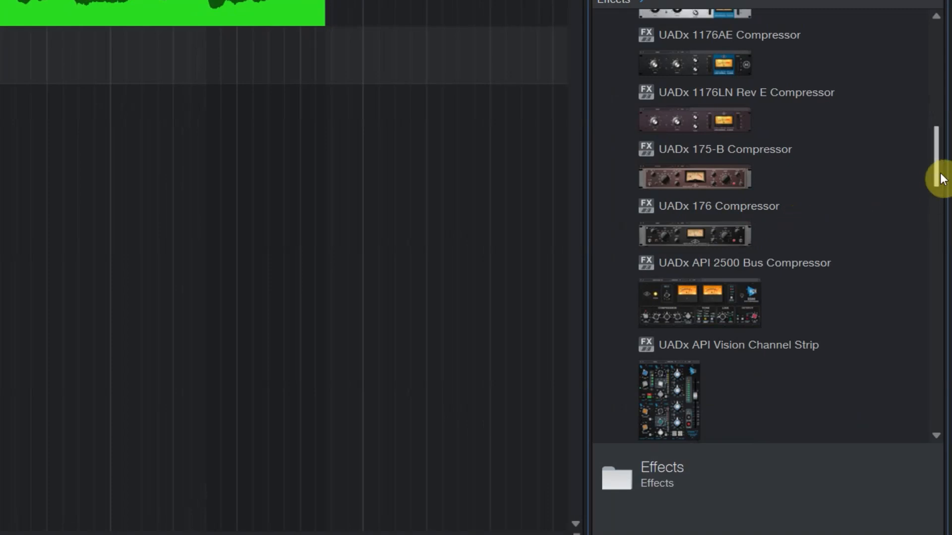
left_click_drag(937, 176, 949, 54)
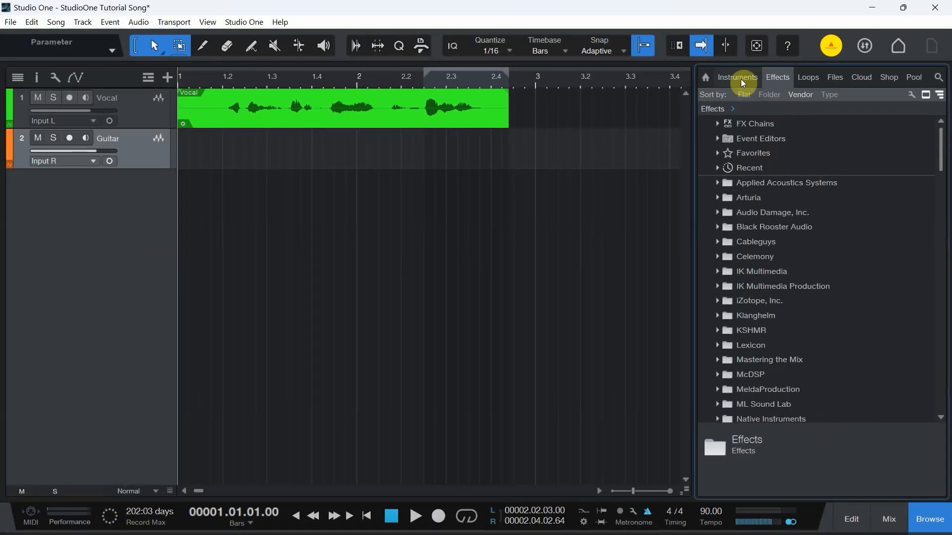
- View the browser's Loops, Files, Cloud, Shop and Pool categories, return to Instruments, and close the browser
left_click(810, 81)
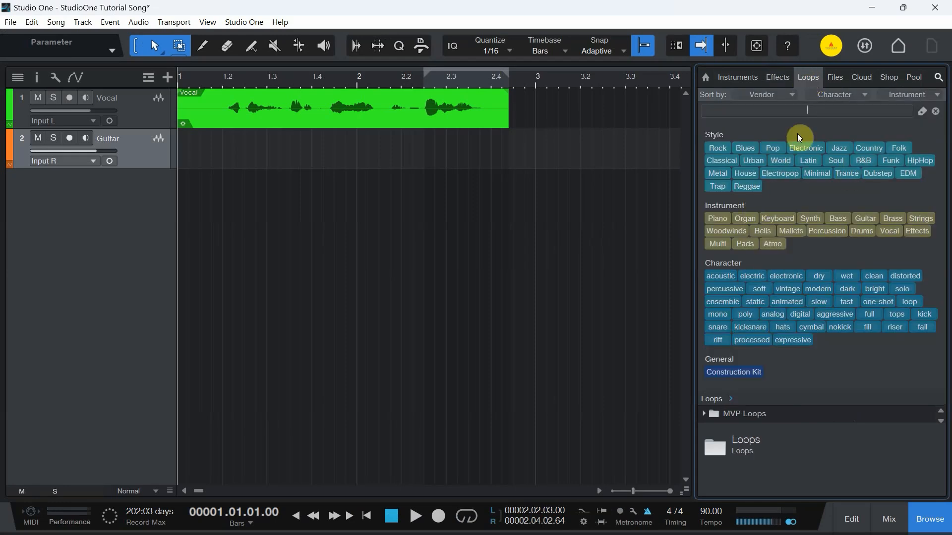
left_click(837, 79)
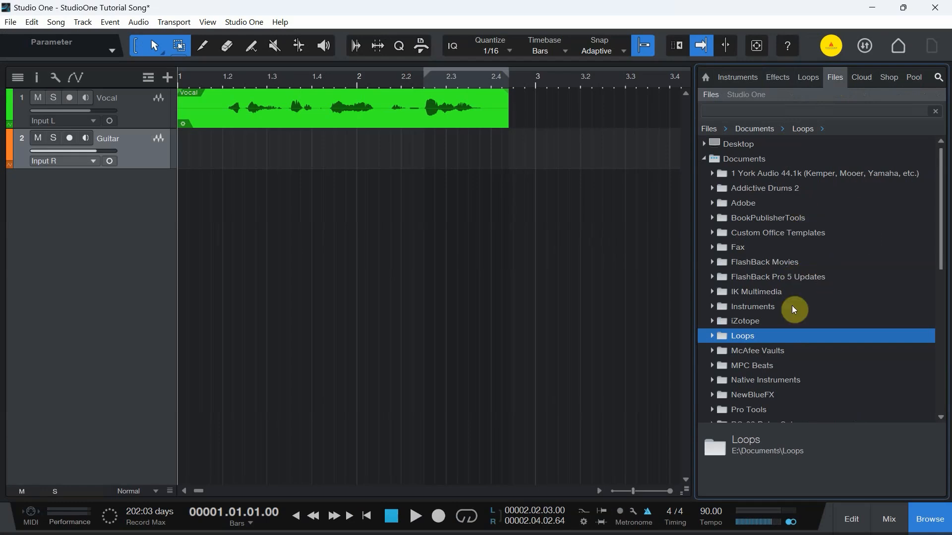
left_click(867, 80)
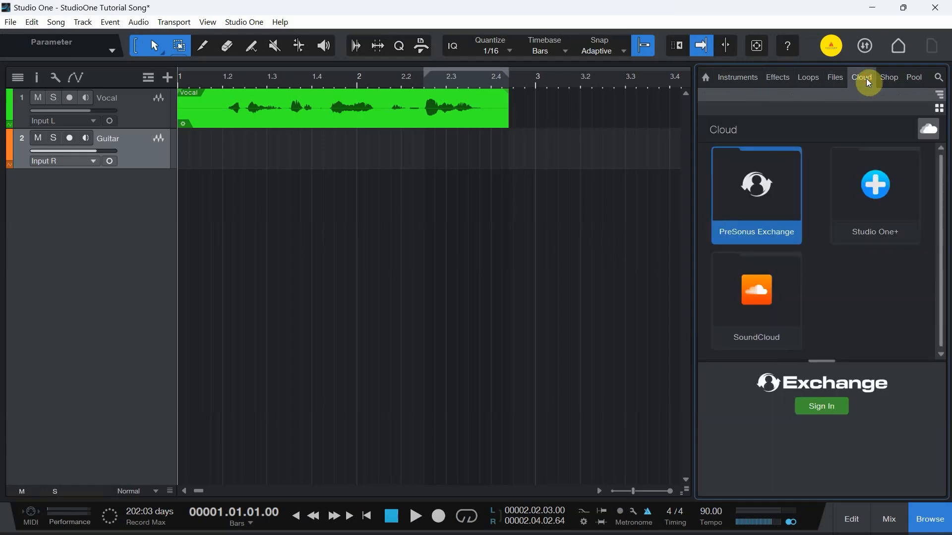
left_click(890, 79)
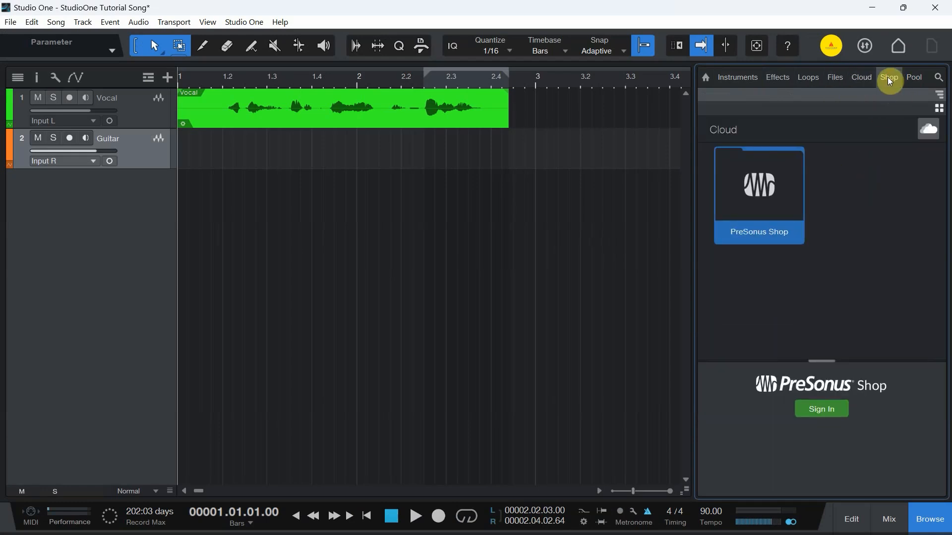
left_click(912, 81)
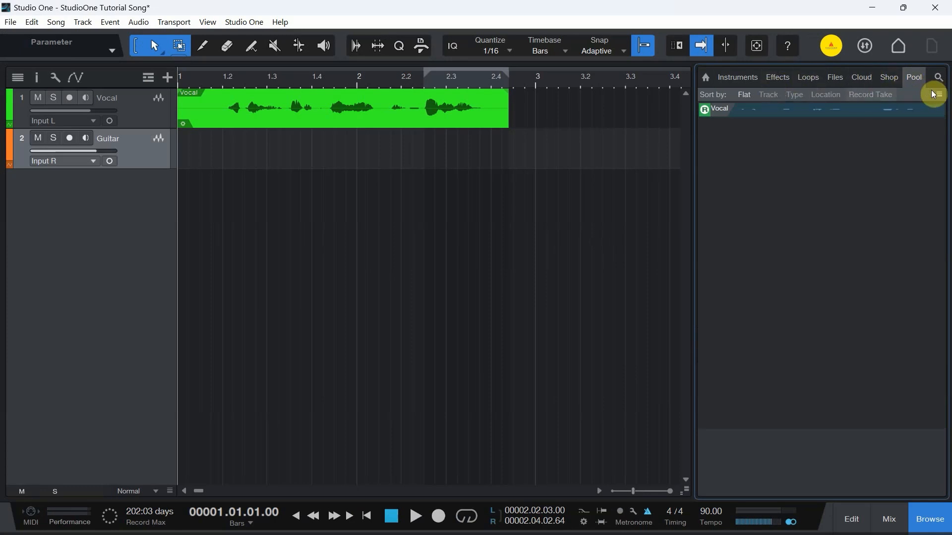
left_click(737, 82)
left_click(925, 518)
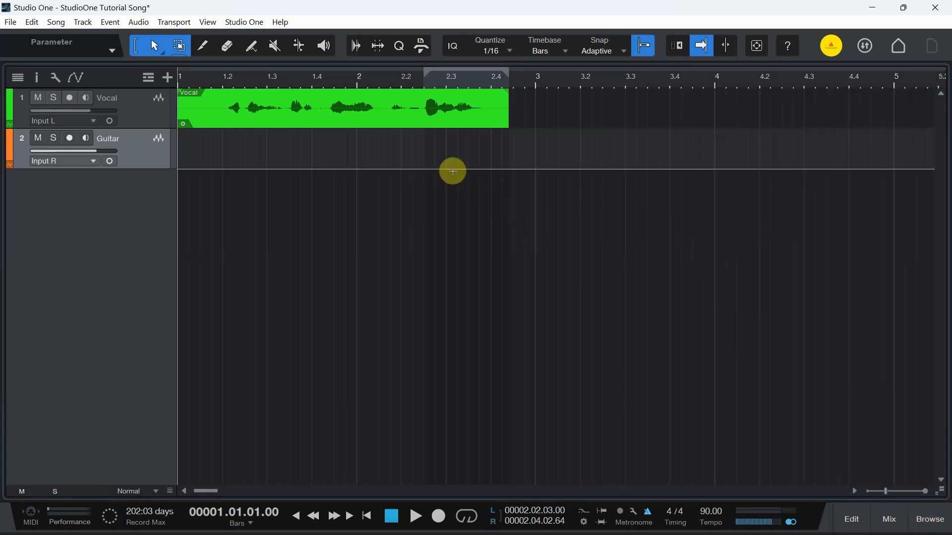
- Try the quantize values 1/32 and 1/64, and set quantize back to 1/16
left_click(510, 50)
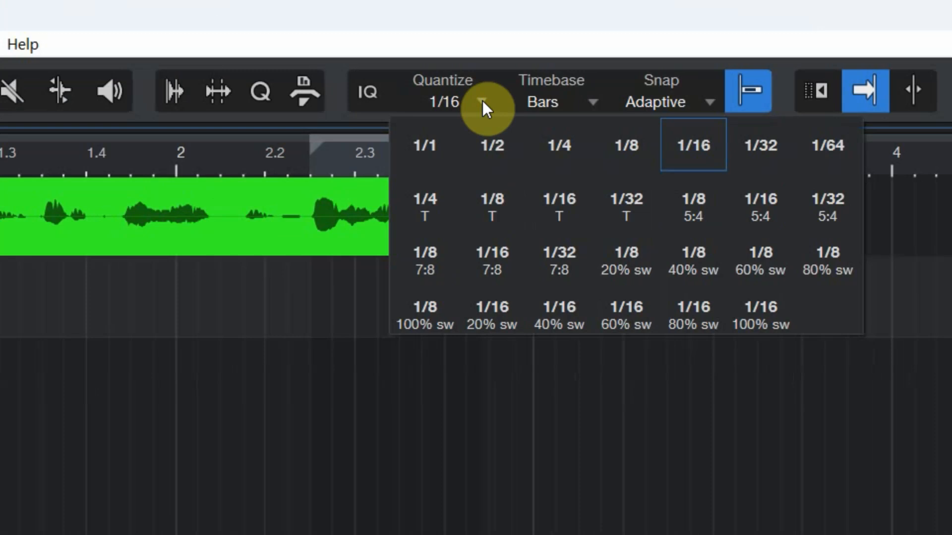
left_click(765, 156)
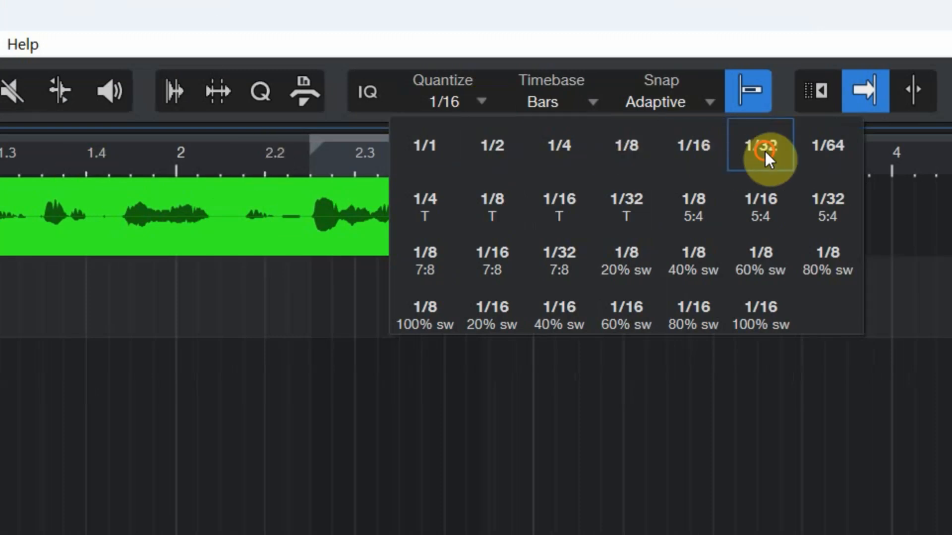
left_click(484, 102)
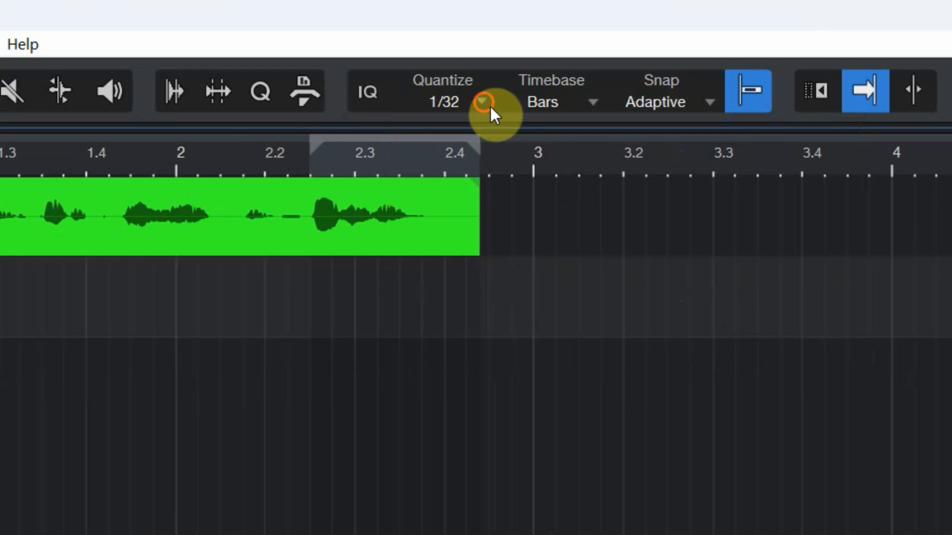
left_click(813, 149)
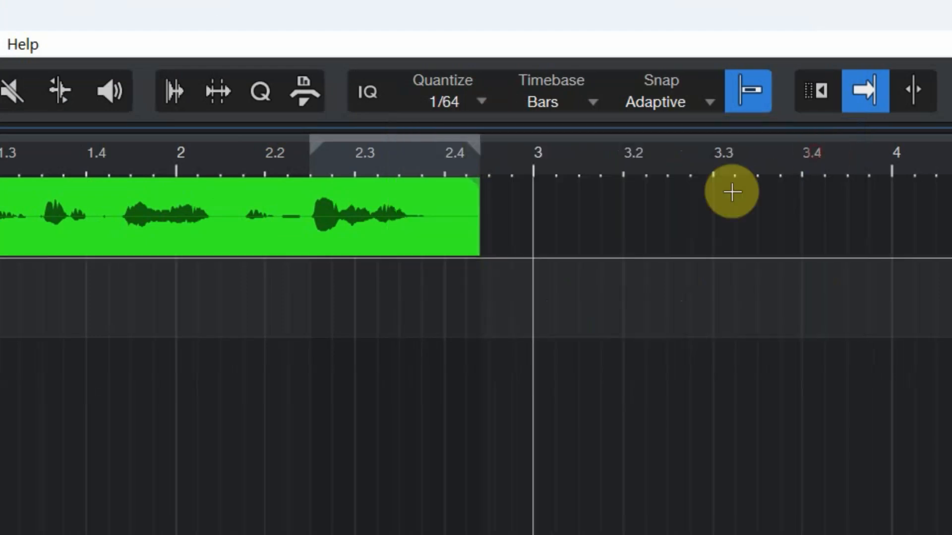
left_click(488, 105)
left_click(691, 153)
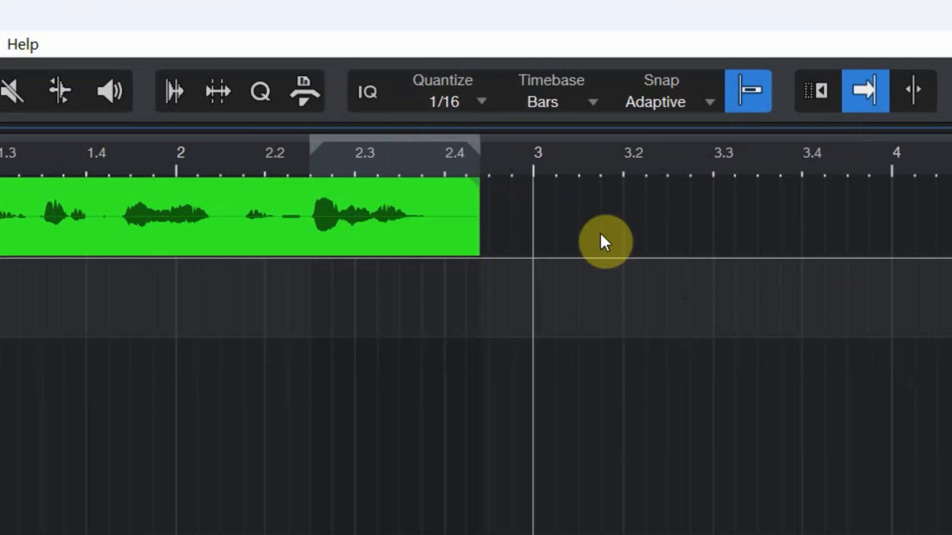
left_click(480, 103)
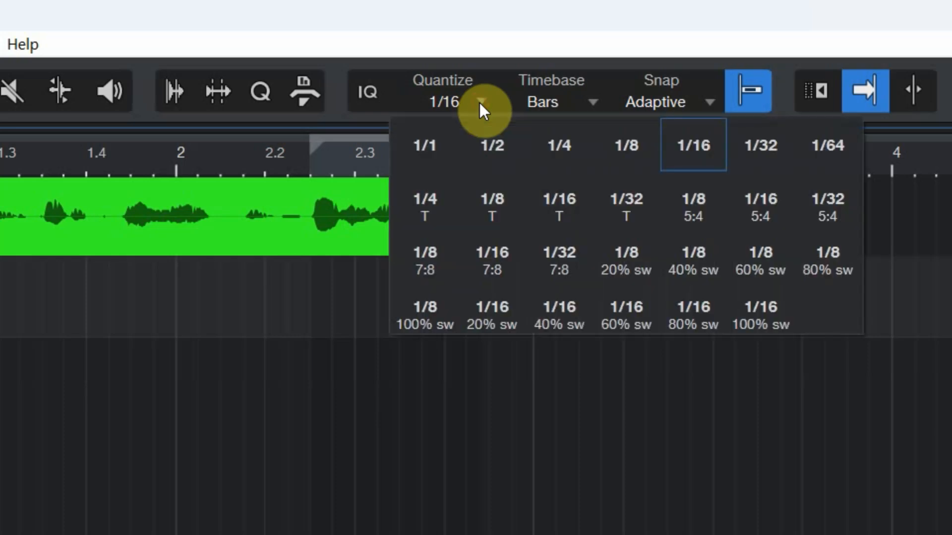
left_click(480, 103)
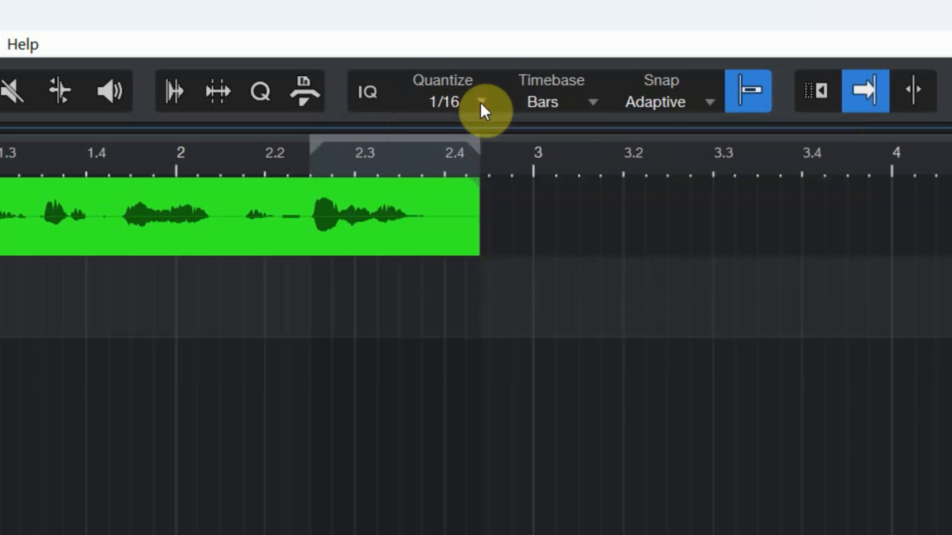
- Set the Bars timebase's grid resolution to 1/32, and change it to 1/16
left_click(595, 103)
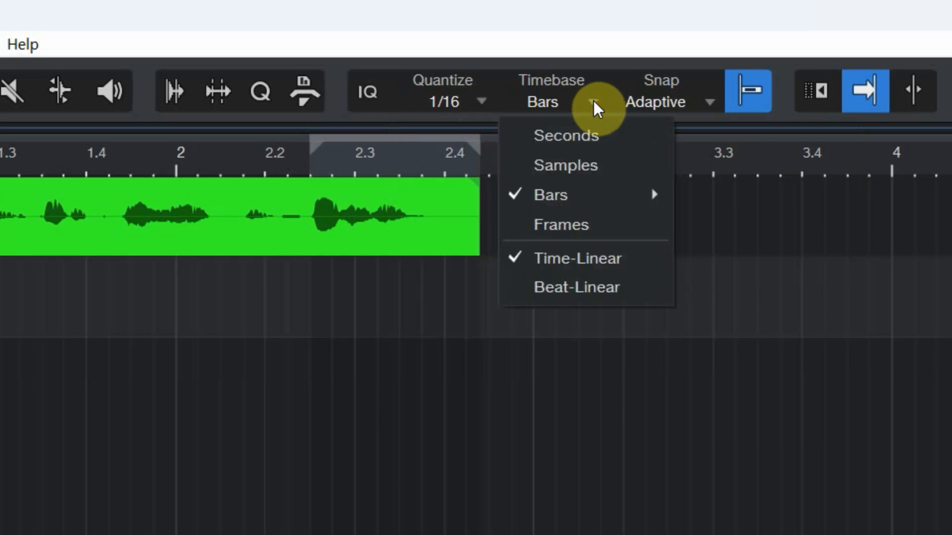
mouse_move(590, 199)
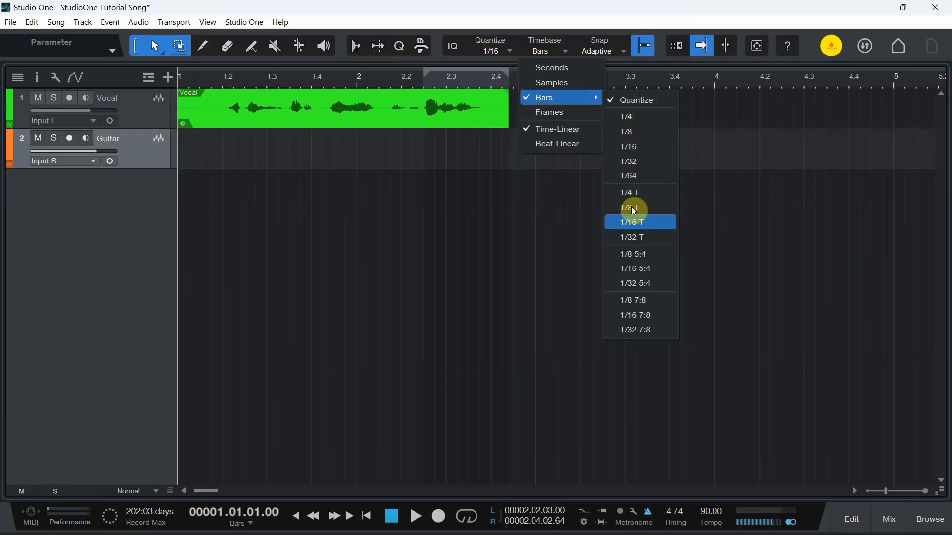
left_click(644, 165)
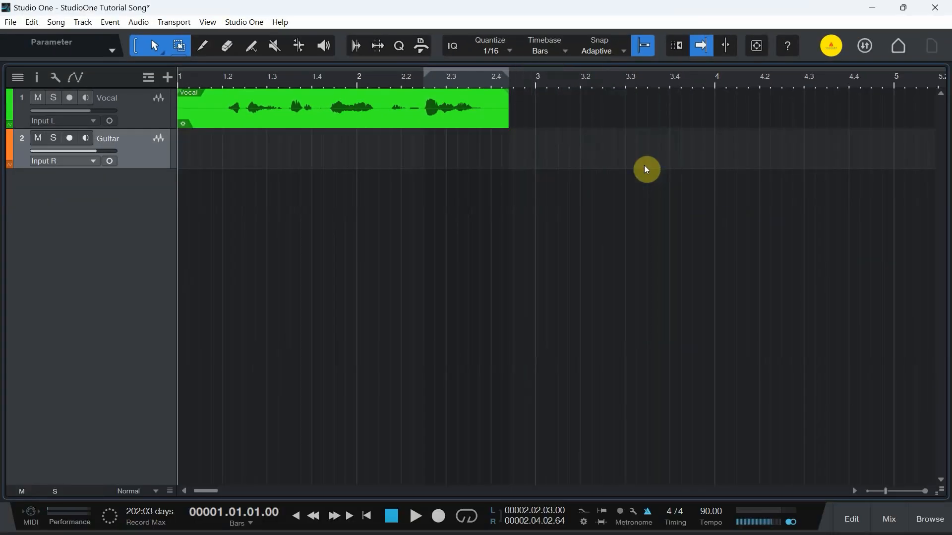
left_click(573, 52)
mouse_move(566, 98)
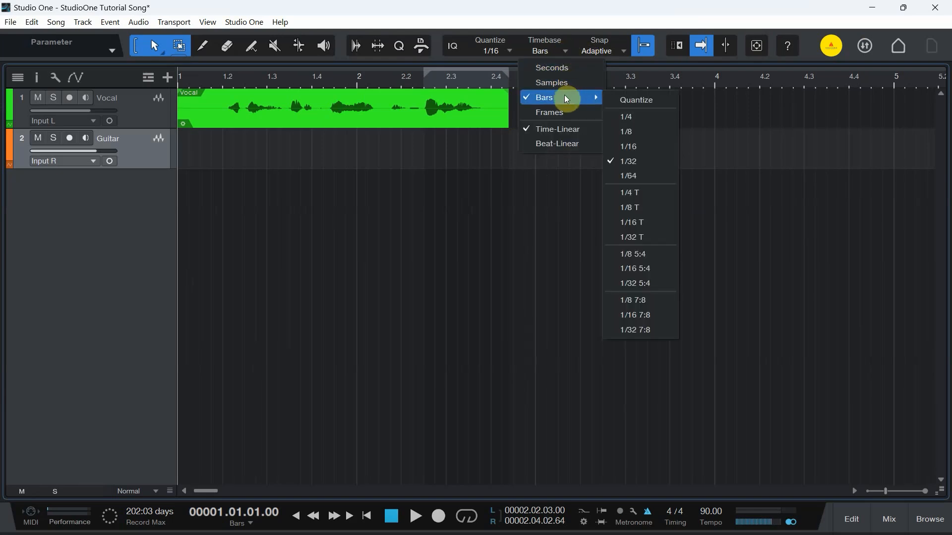
left_click(628, 148)
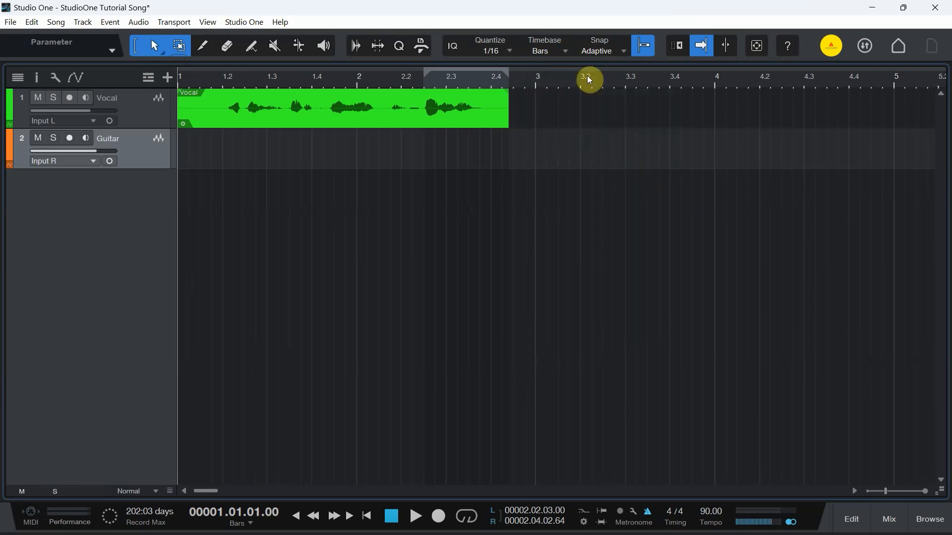
- Switch the arrangement's timebase to Seconds
left_click(567, 53)
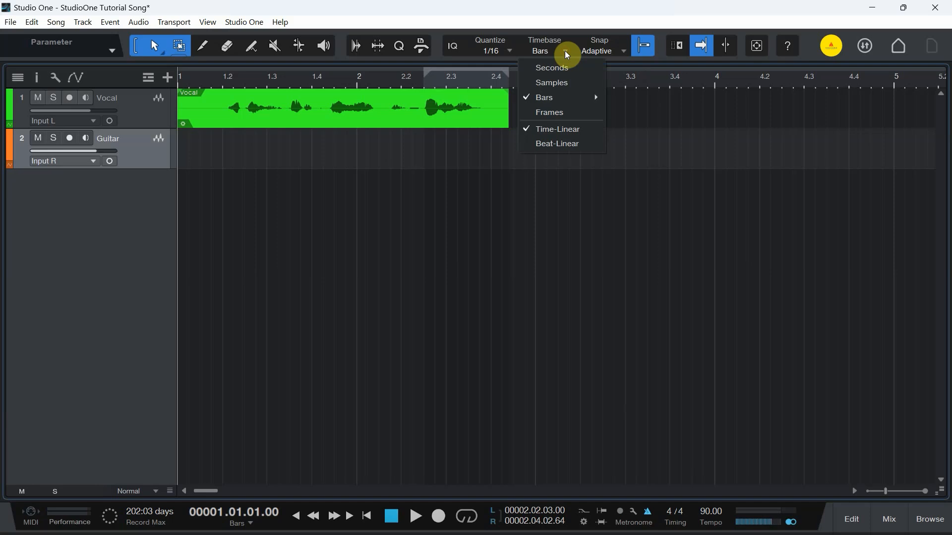
left_click(557, 69)
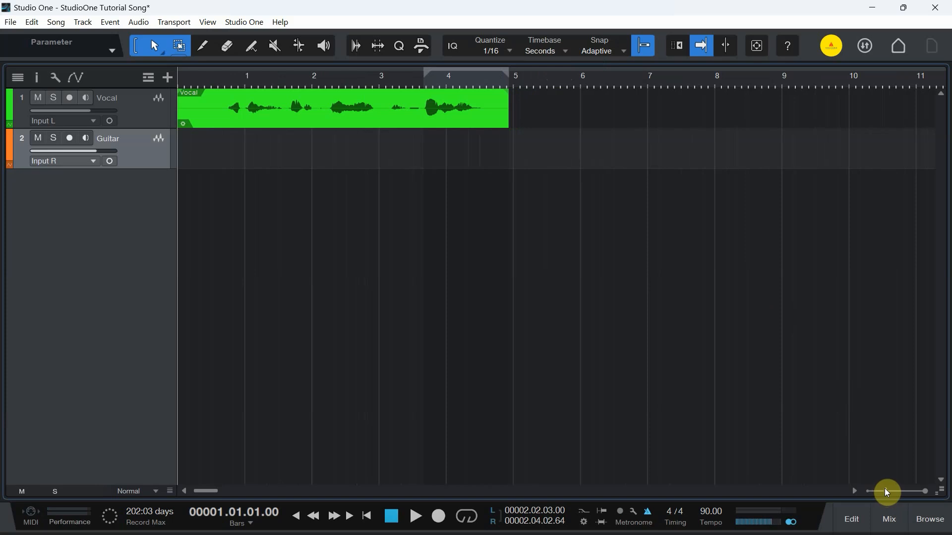
- Try moving the Vocal event to the 5:00 mark and return it to the start of the song
left_click_drag(884, 488, 876, 489)
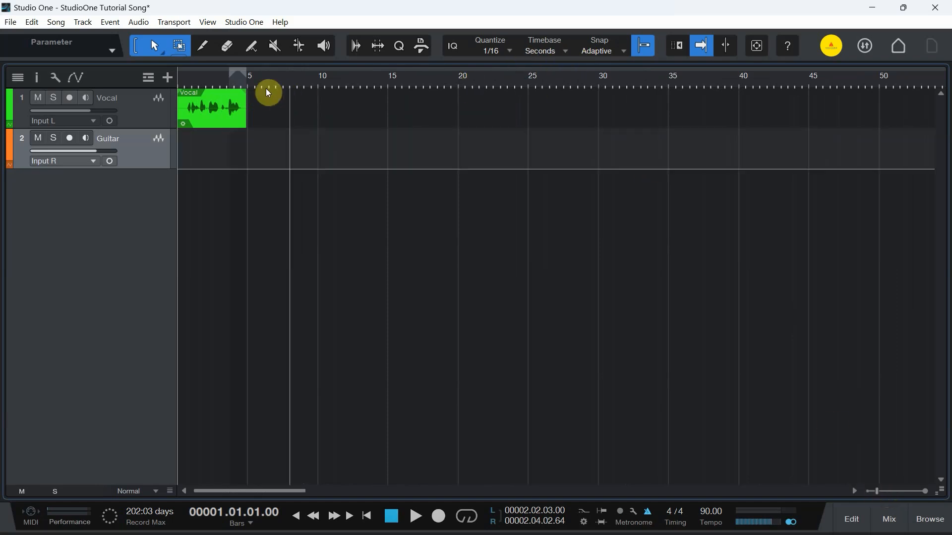
left_click_drag(879, 494, 871, 493)
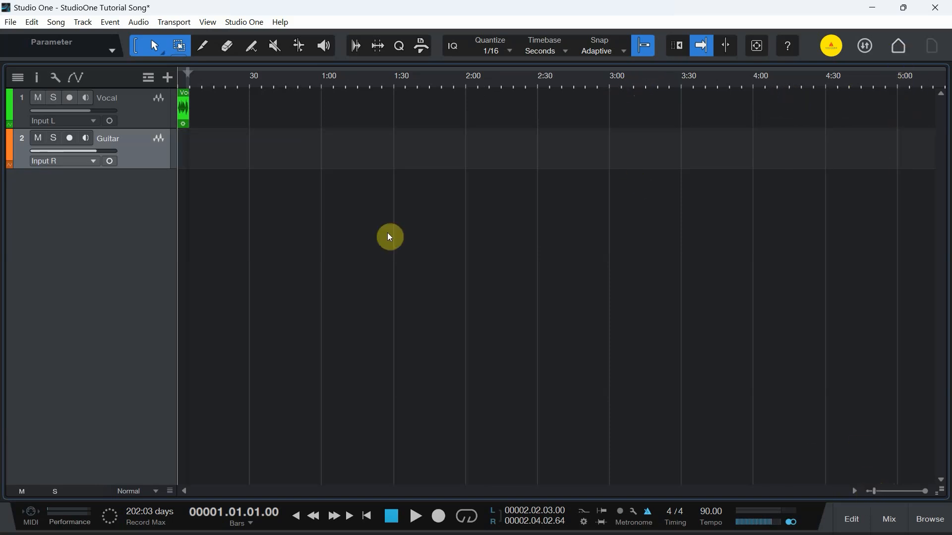
left_click_drag(191, 114, 895, 110)
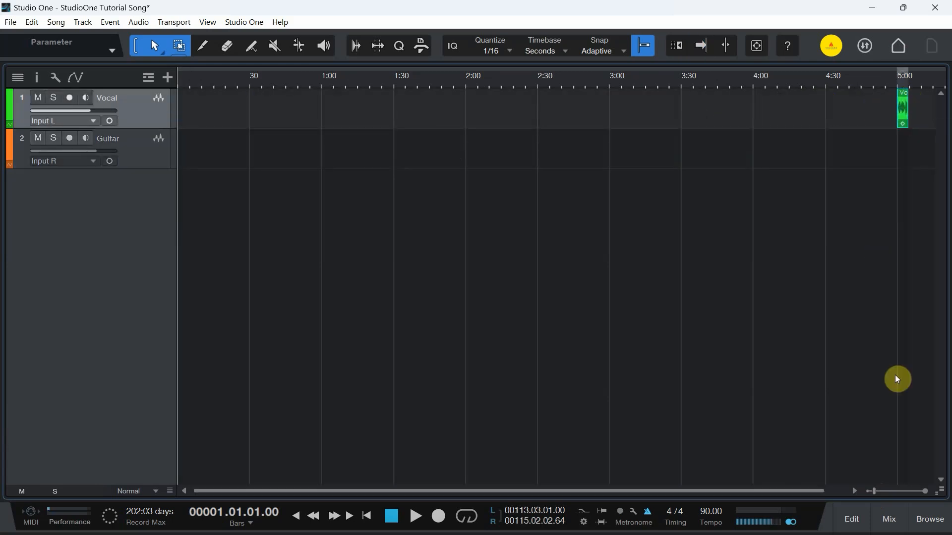
left_click_drag(903, 113, 188, 124)
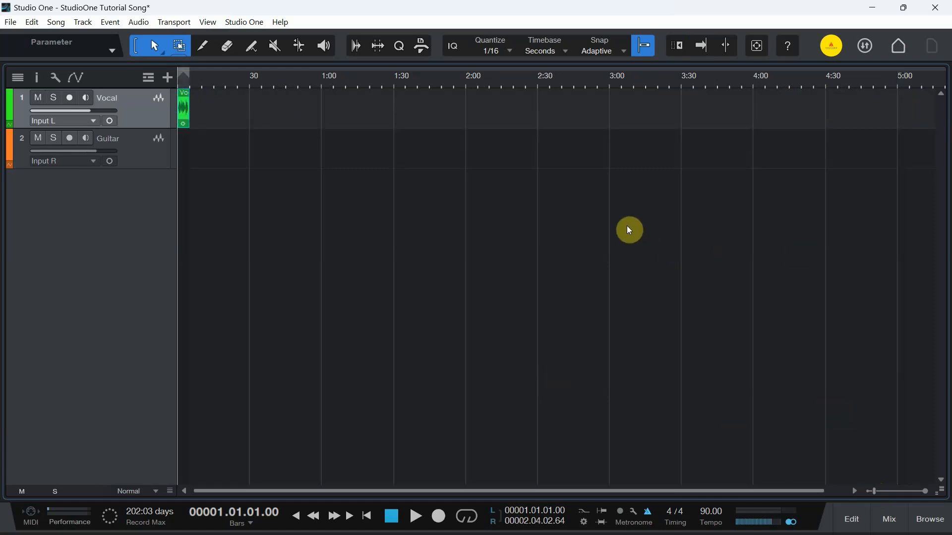
- Review the arrangement's Snap options, and try shifting the Vocal event along the grid before returning it to the start
left_click(623, 52)
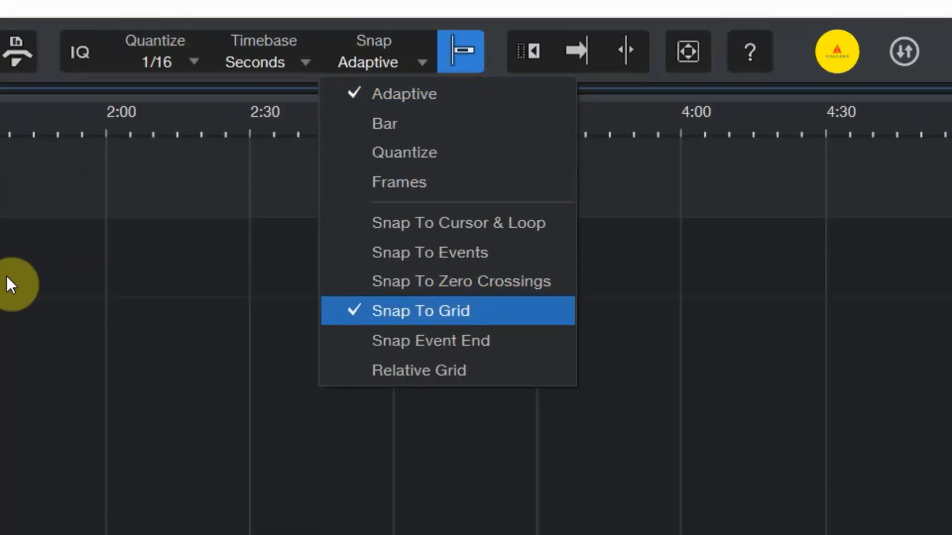
left_click(101, 221)
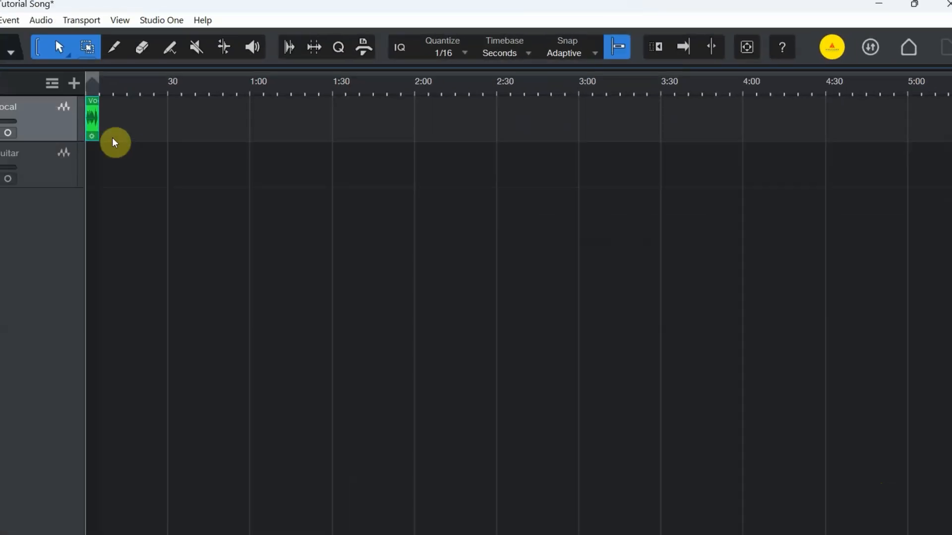
left_click_drag(93, 129, 126, 128)
left_click_drag(213, 116, 181, 117)
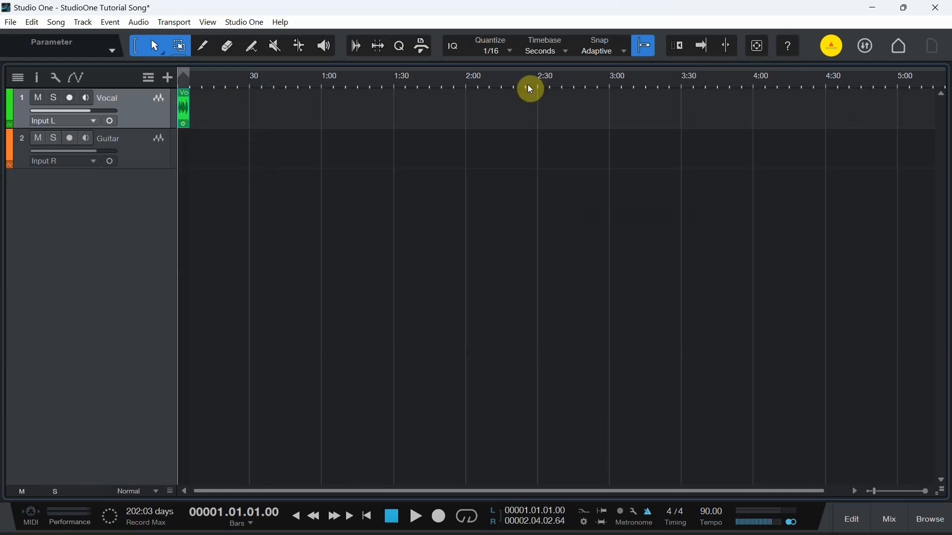
left_click(621, 54)
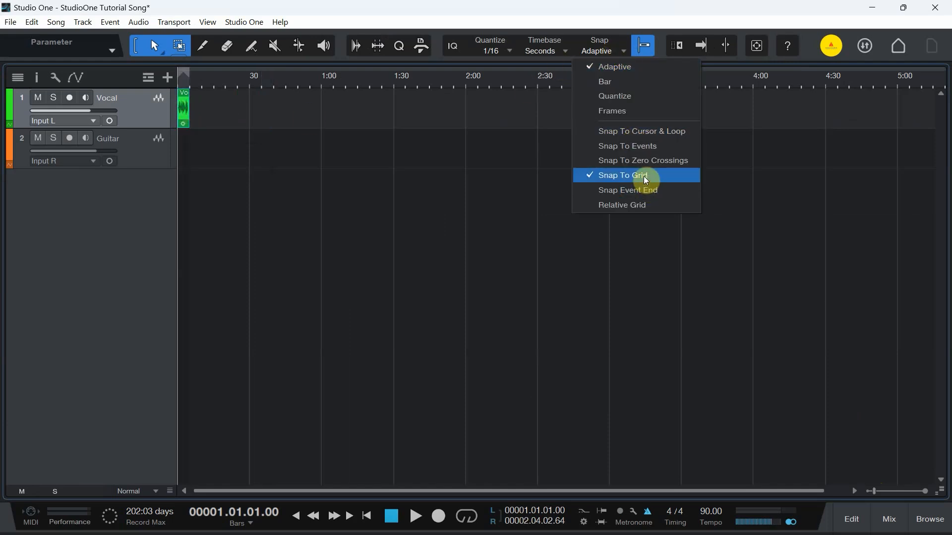
left_click(602, 162)
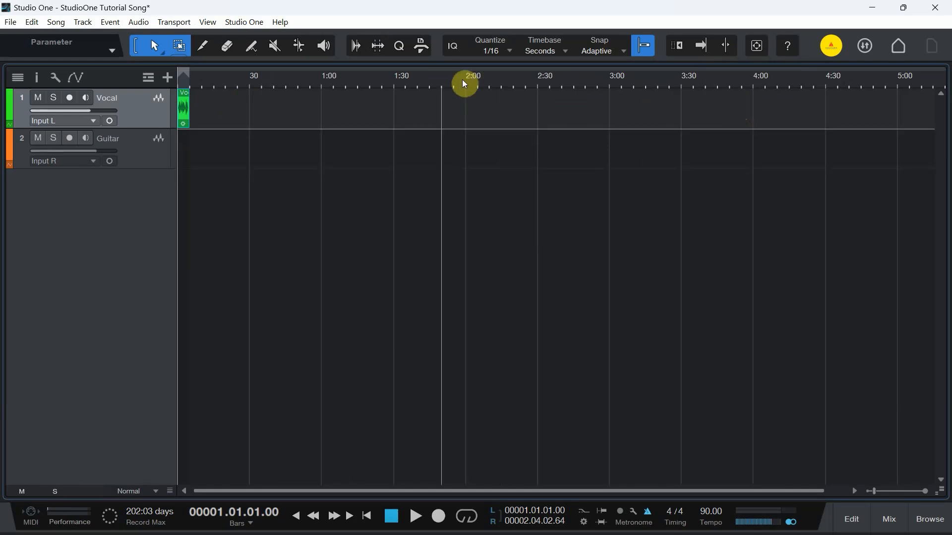
- Examine the Vocal event and the time ruler at several horizontal zoom levels, from close-up to the whole song
key("w")
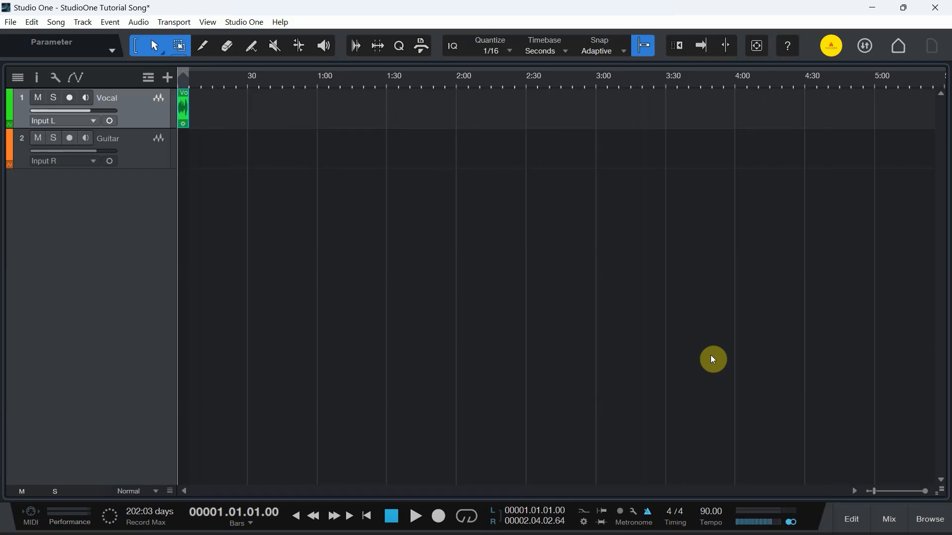
key("e")
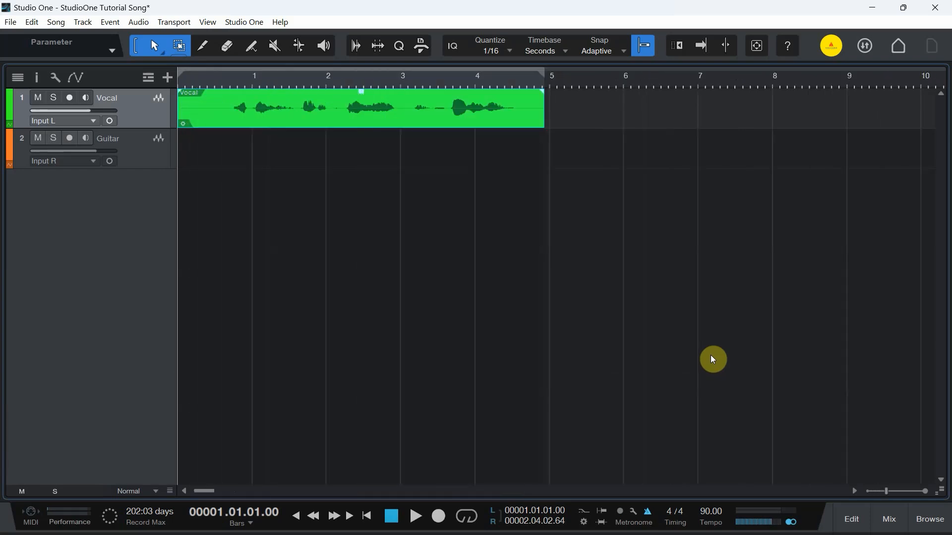
key("e")
key("e")
key("e")
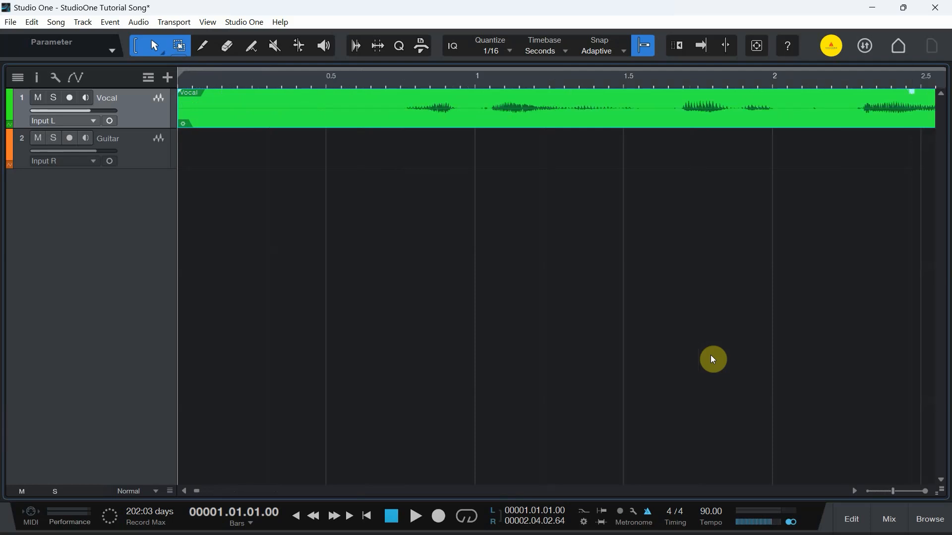
key("w")
key("w")
key("w")
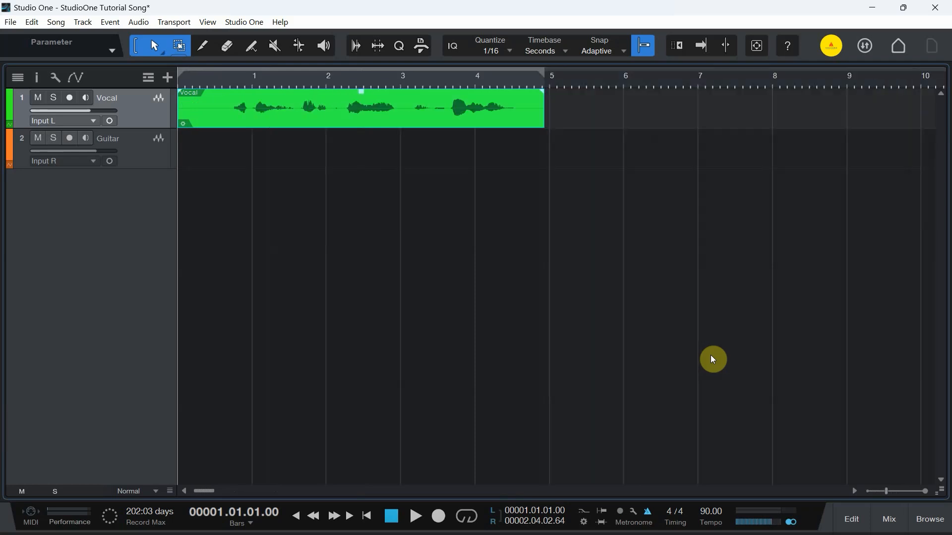
key("e")
key("e")
key("e")
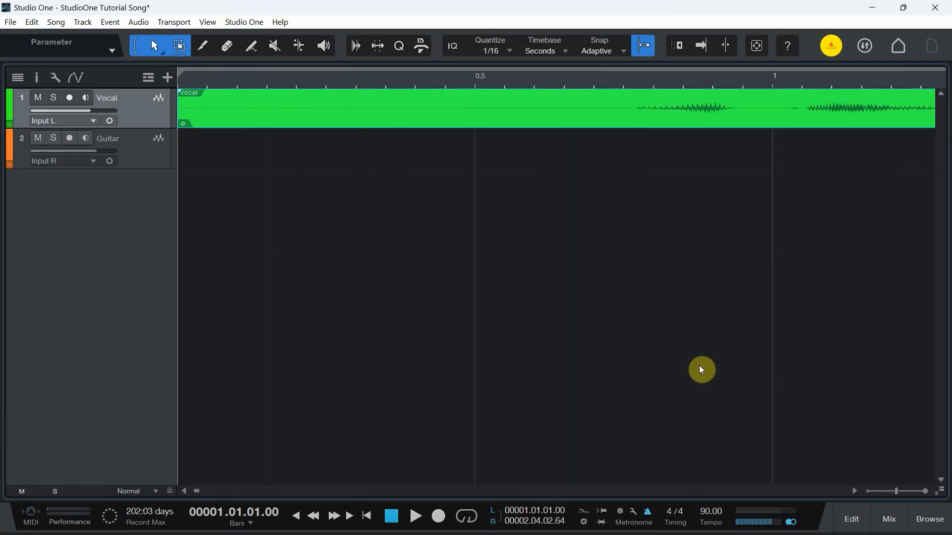
key("w")
key("w")
key("w")
key("w")
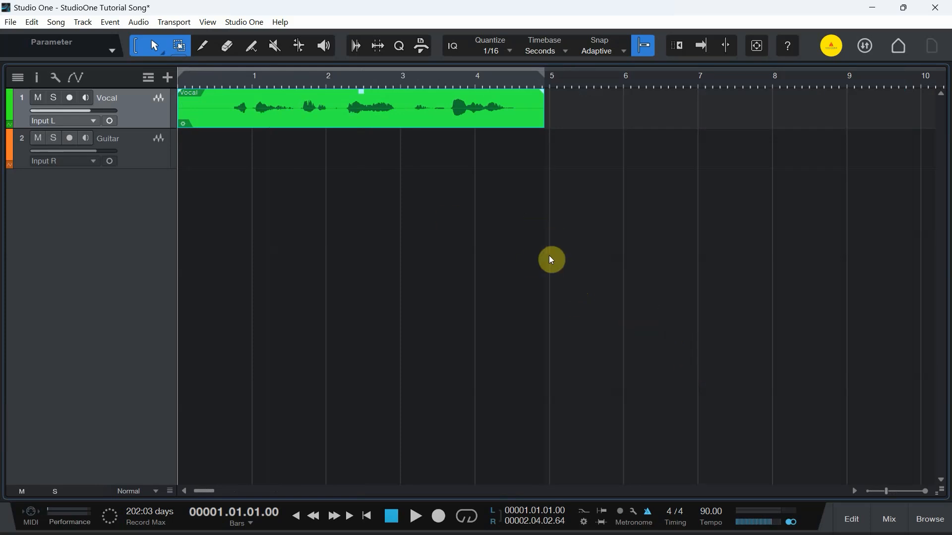
key("shift+f")
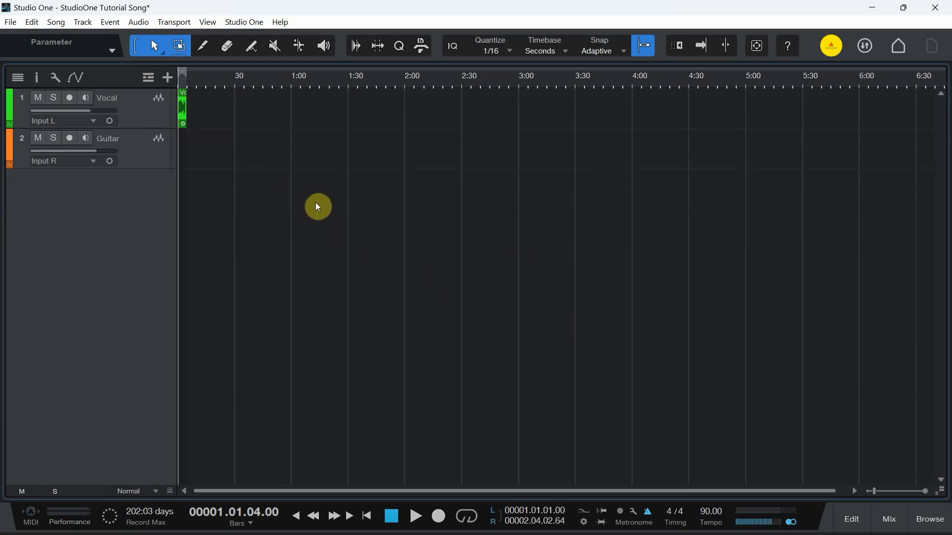
- Show the Marker track and move the End marker to about 5 seconds, just past the end of the Vocal event
left_click(150, 80)
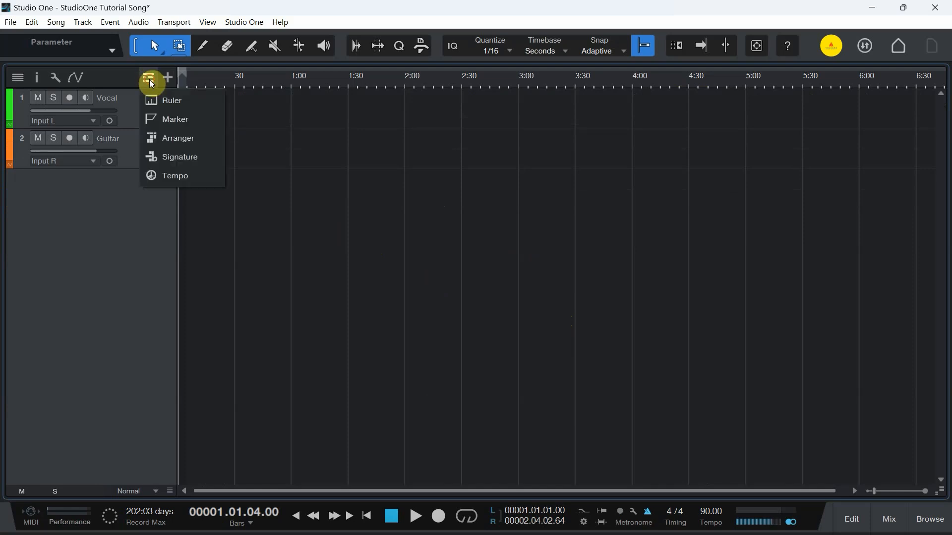
left_click(167, 122)
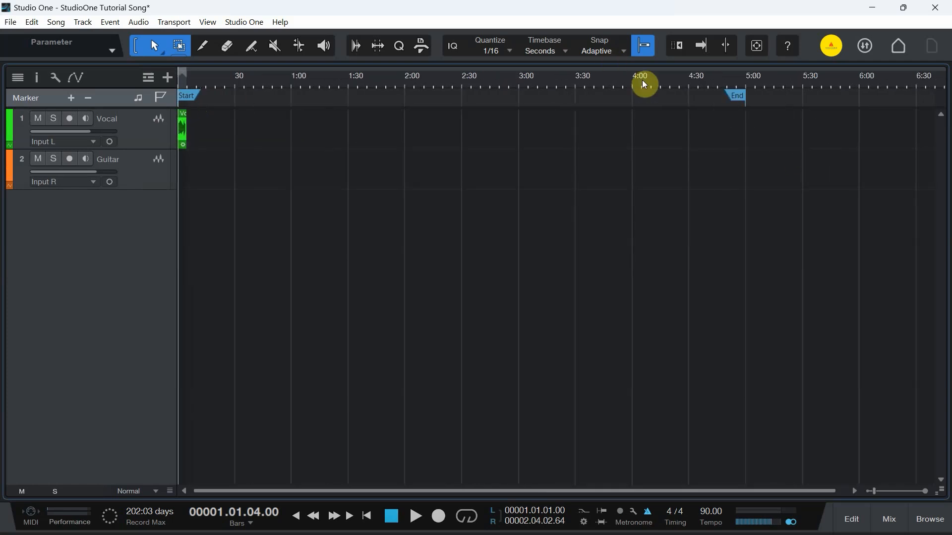
left_click_drag(739, 96, 221, 97)
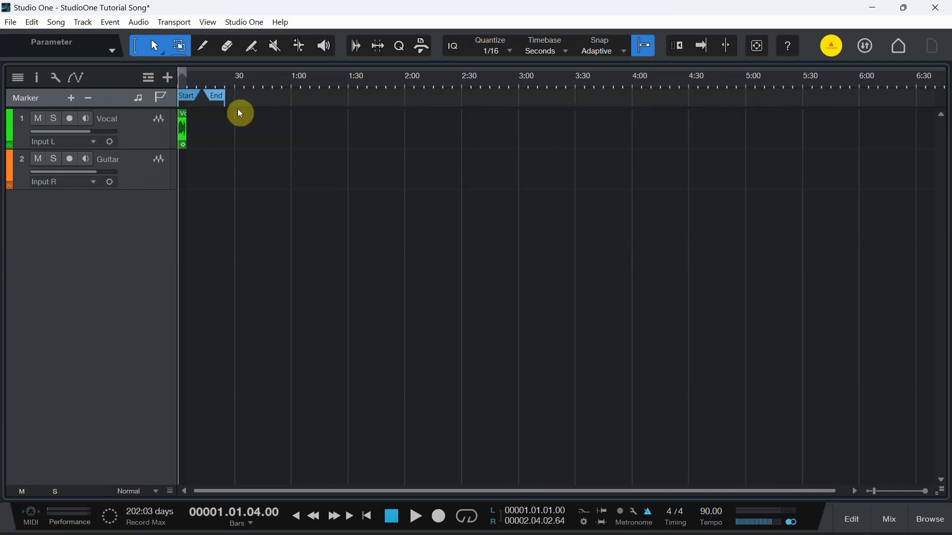
key("e")
key("e")
key("e")
key("e")
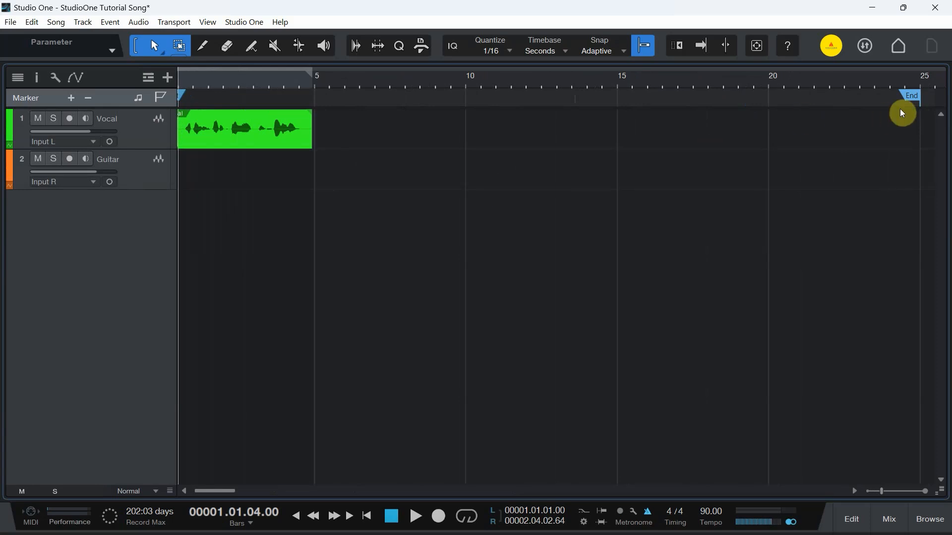
left_click_drag(917, 96, 315, 106)
left_click_drag(224, 493, 223, 492)
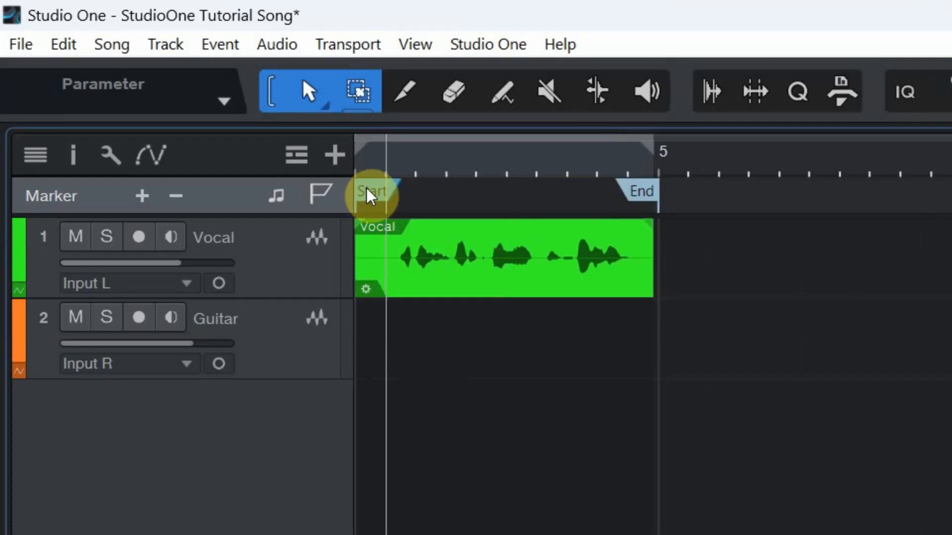
- Move the Start marker to about 0.7 seconds, just before the first vocal sound, and the End marker to about 4.7 seconds
left_click_drag(185, 96, 199, 98)
key("e")
key("e")
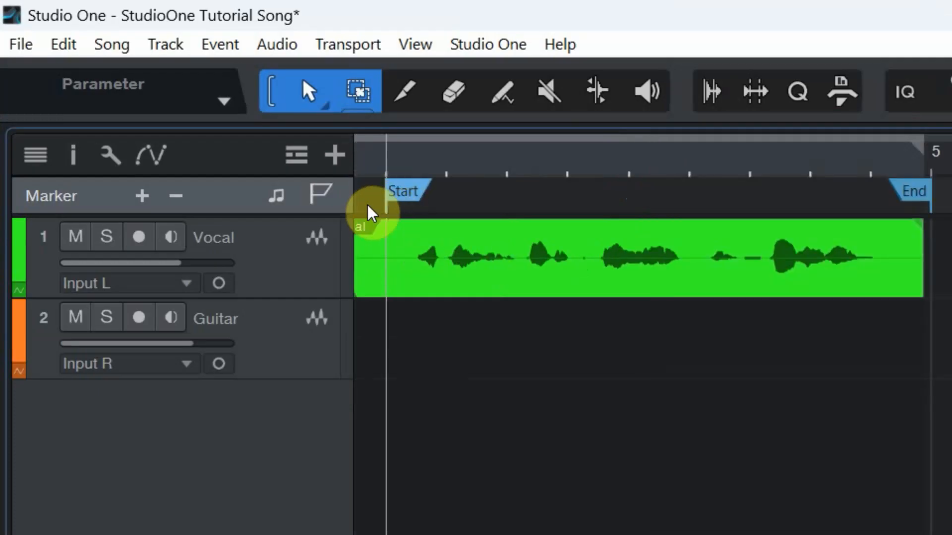
mouse_move(405, 190)
left_mouse_down()
mouse_move(453, 195)
mouse_move(453, 229)
left_mouse_up()
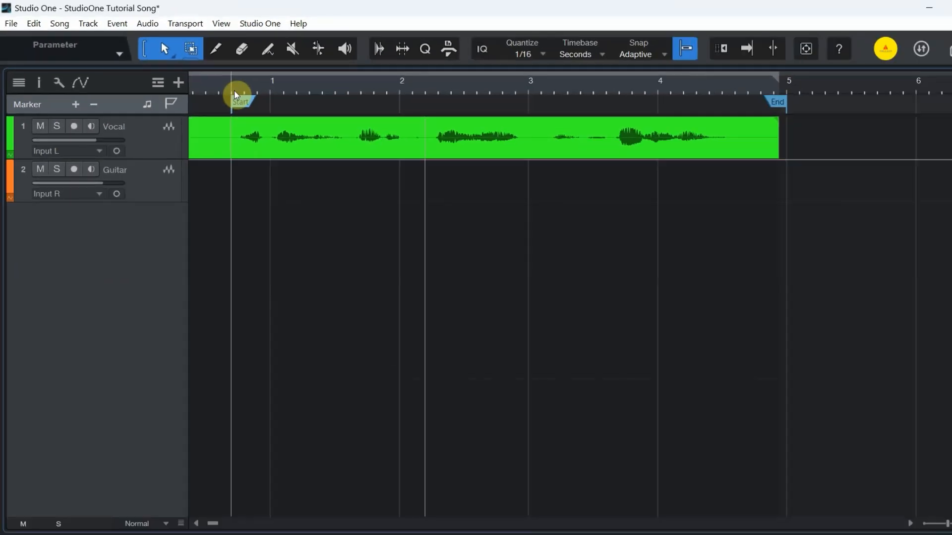
mouse_move(733, 93)
left_mouse_down()
mouse_move(693, 98)
mouse_move(703, 90)
left_mouse_up()
left_click(700, 85)
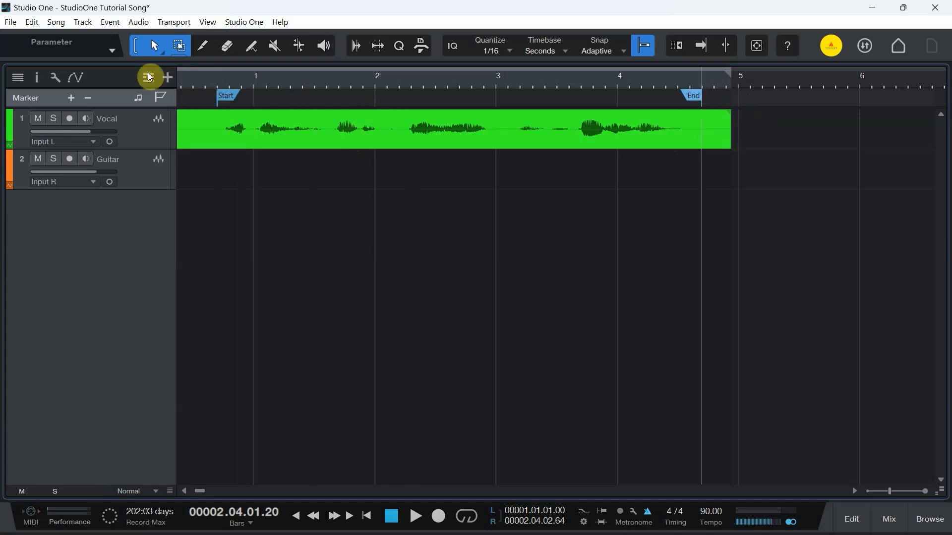
- Open the Export Mixdown settings and view the sample rates available for the MP3 file
left_click(58, 27)
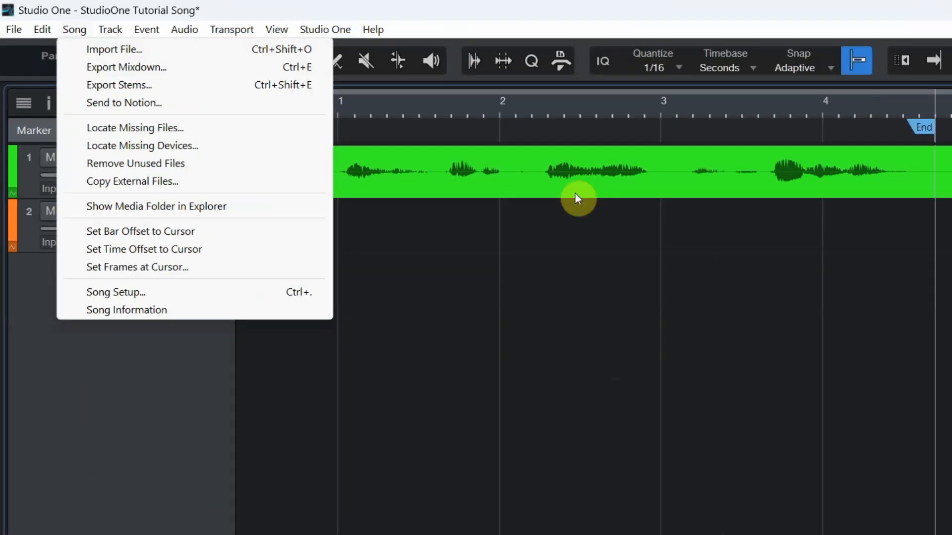
left_click(577, 198)
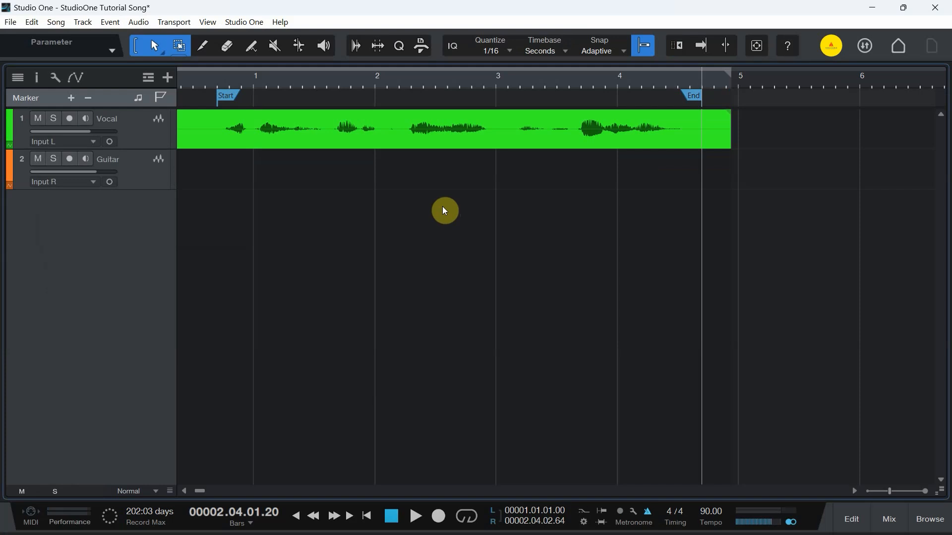
key("ctrl+e")
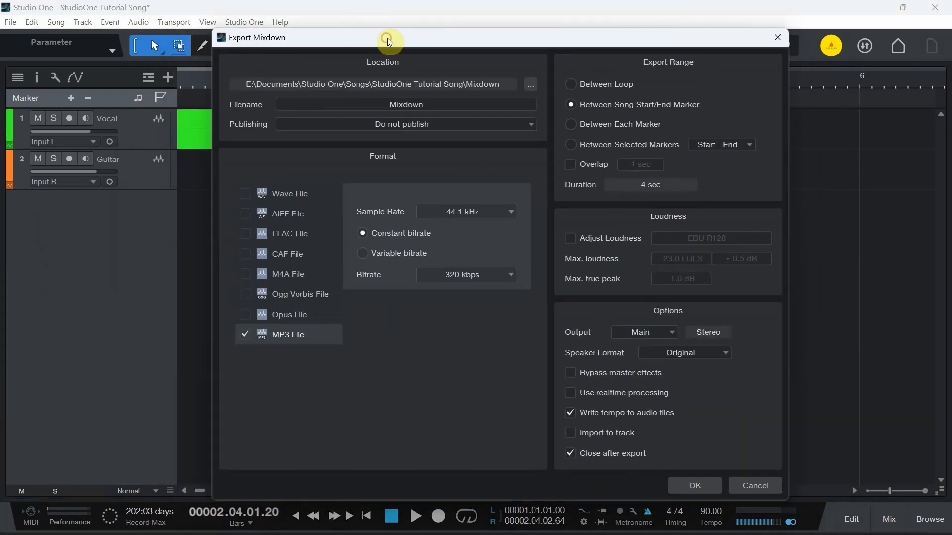
left_click(511, 212)
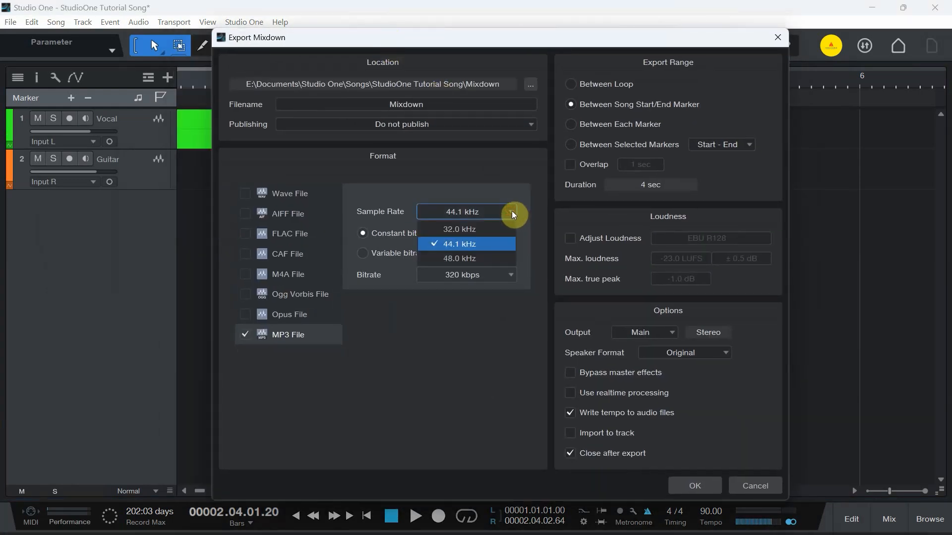
left_click(512, 212)
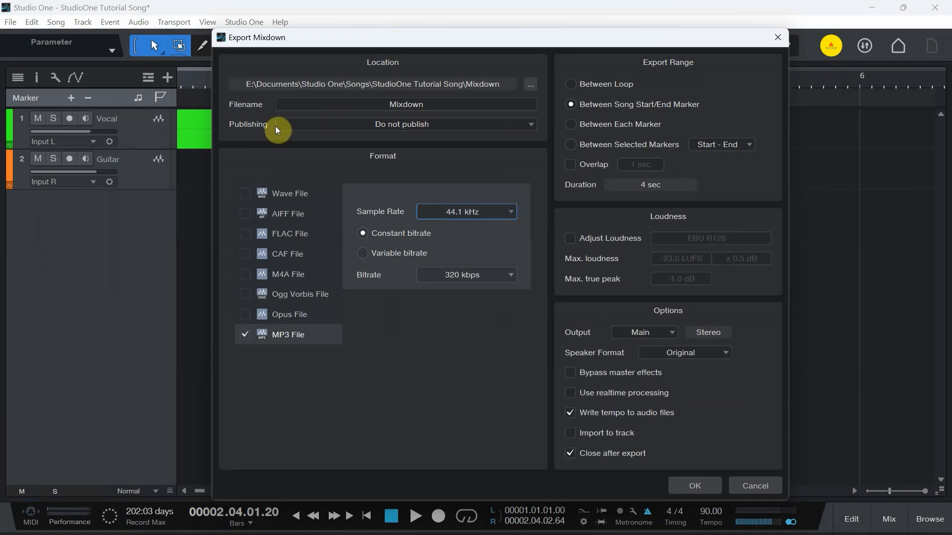
- Enable Wave File alongside MP3 File as the mixdown's export formats, leaving AIFF File off
left_click(245, 214)
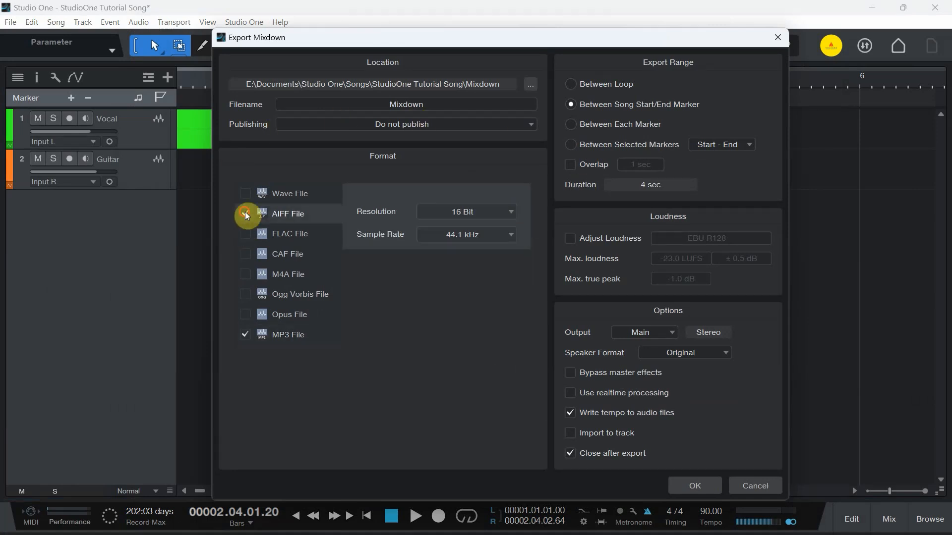
left_click(245, 213)
left_click(272, 193)
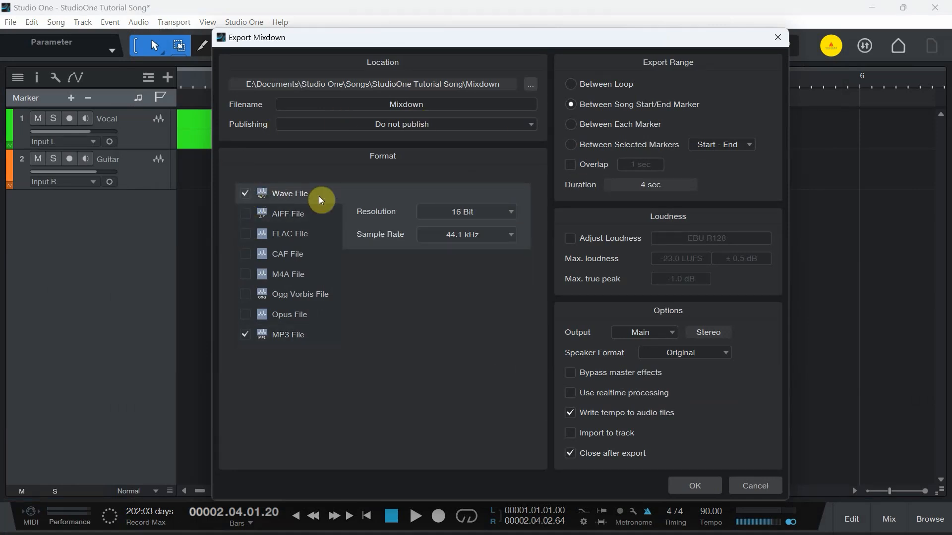
left_click(424, 106)
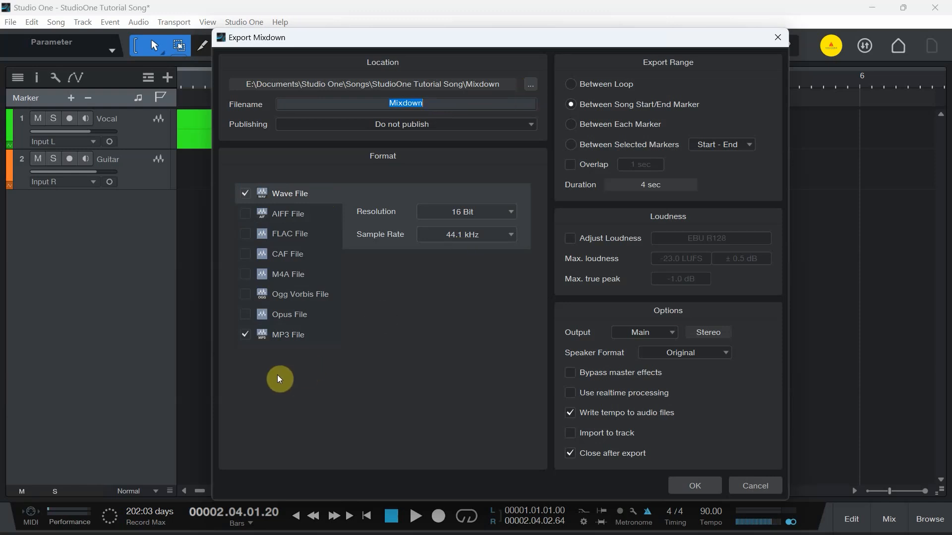
left_click(246, 333)
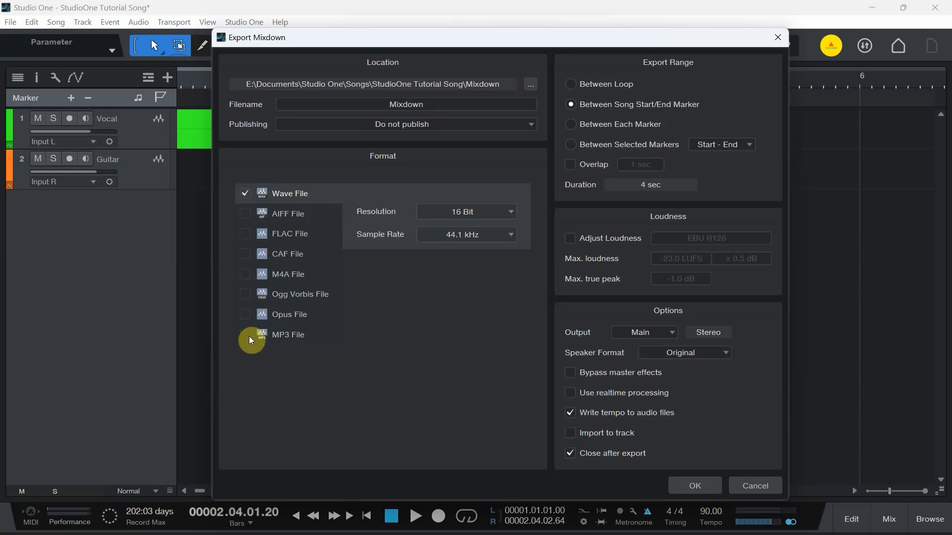
left_click(246, 335)
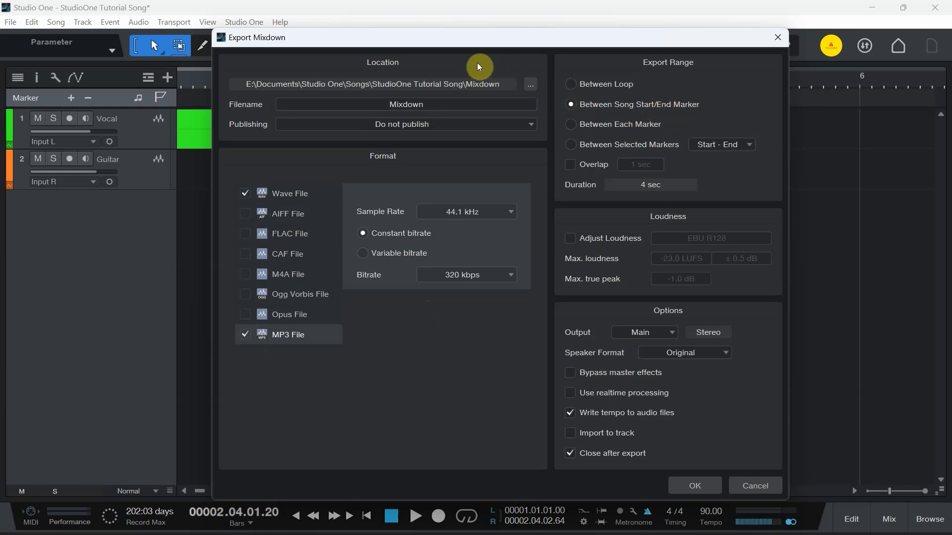
left_click_drag(477, 38, 451, 53)
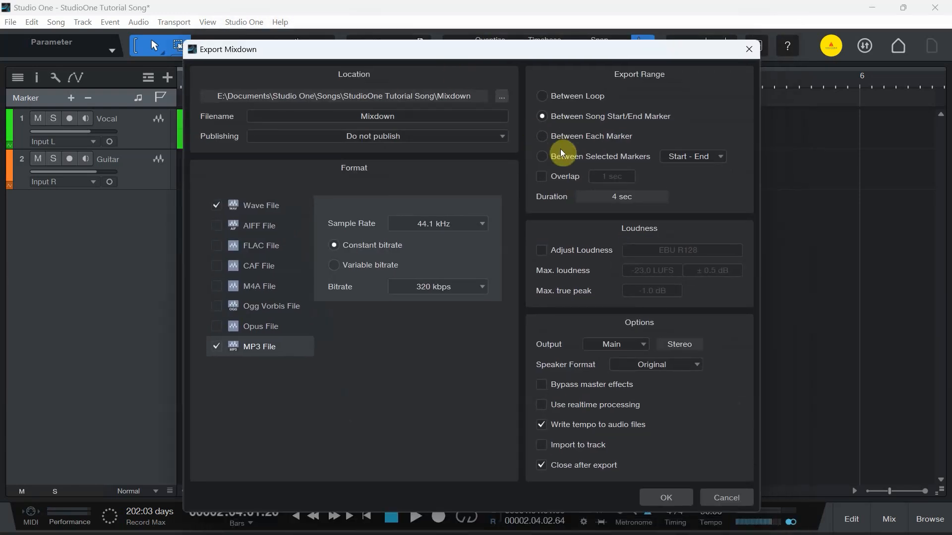
- Set the mixdown's export range to Between Loop and close the export settings without exporting
left_click(543, 95)
left_click_drag(543, 54, 749, 18)
left_click(466, 517)
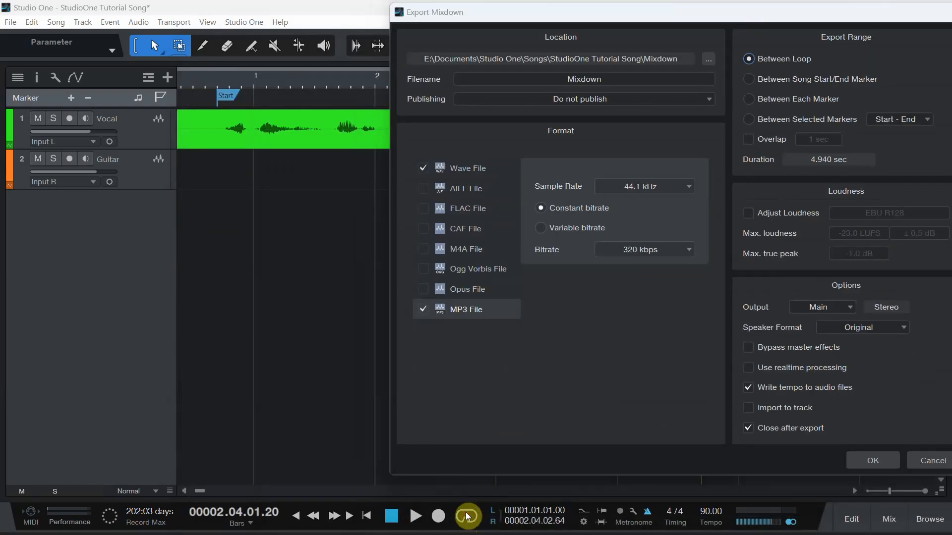
left_click_drag(947, 10, 795, 31)
left_click(797, 35)
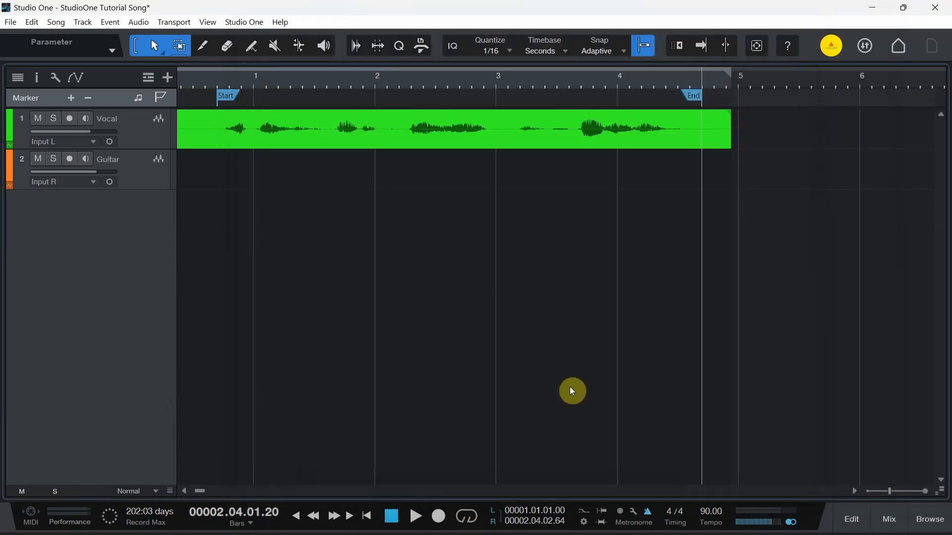
- Turn the song's loop playback on and off again
left_click(466, 516)
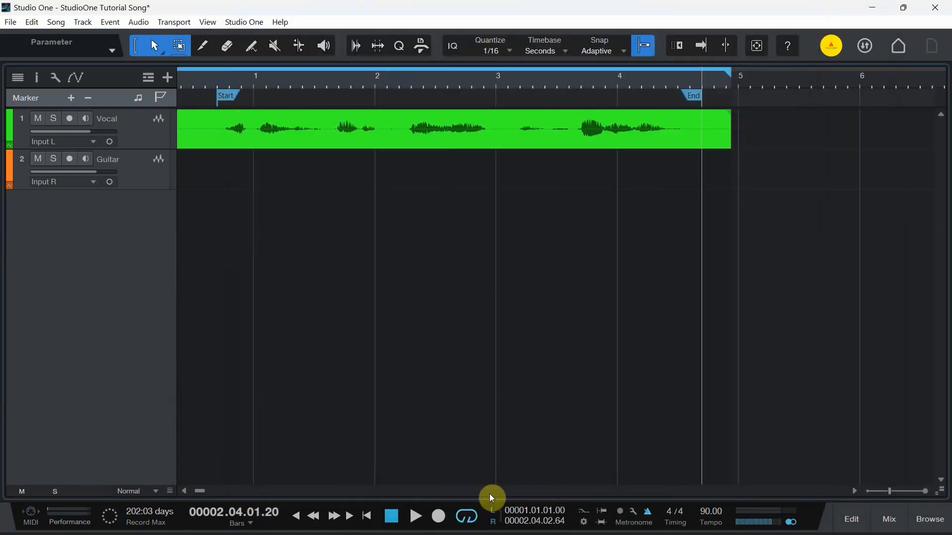
left_click(466, 517)
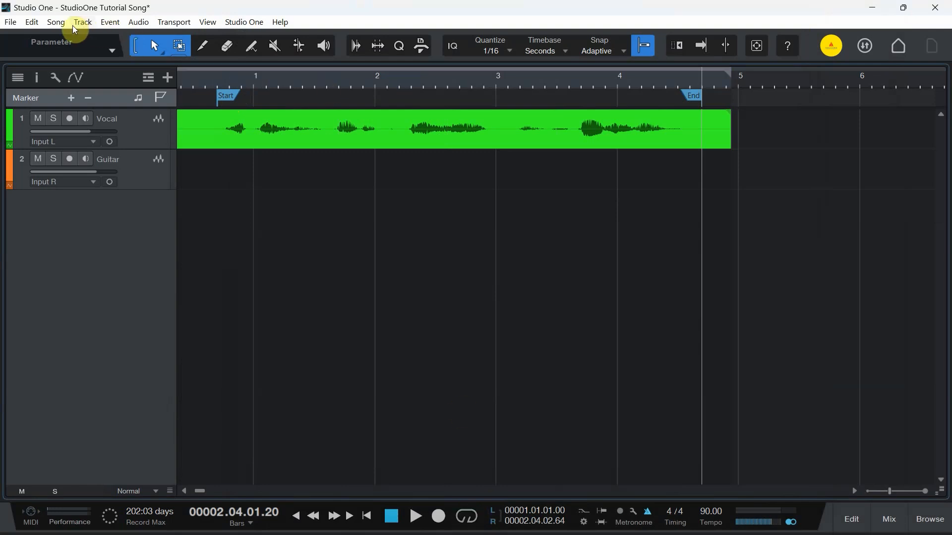
- Reopen the Export Mixdown settings, set the export range to Between Song Start/End Marker, and cancel without exporting
left_click(57, 23)
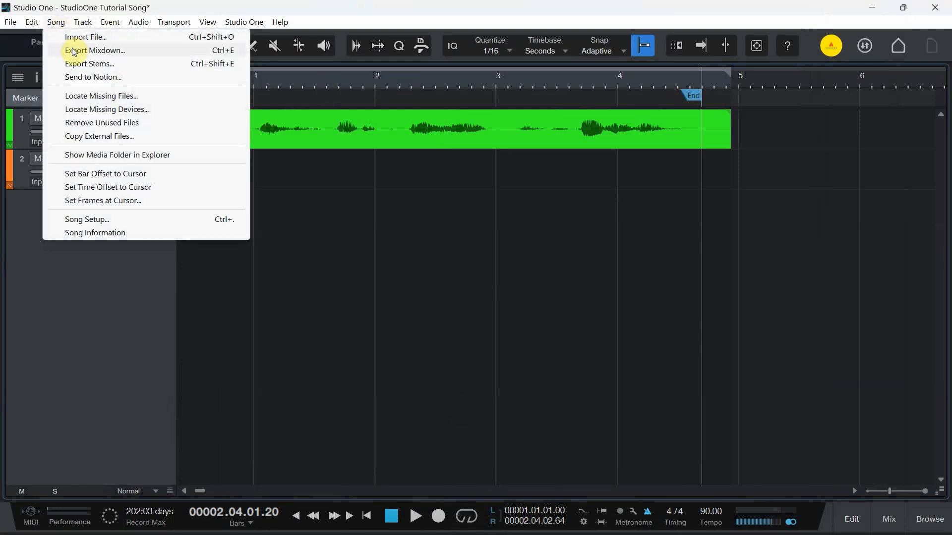
left_click(73, 51)
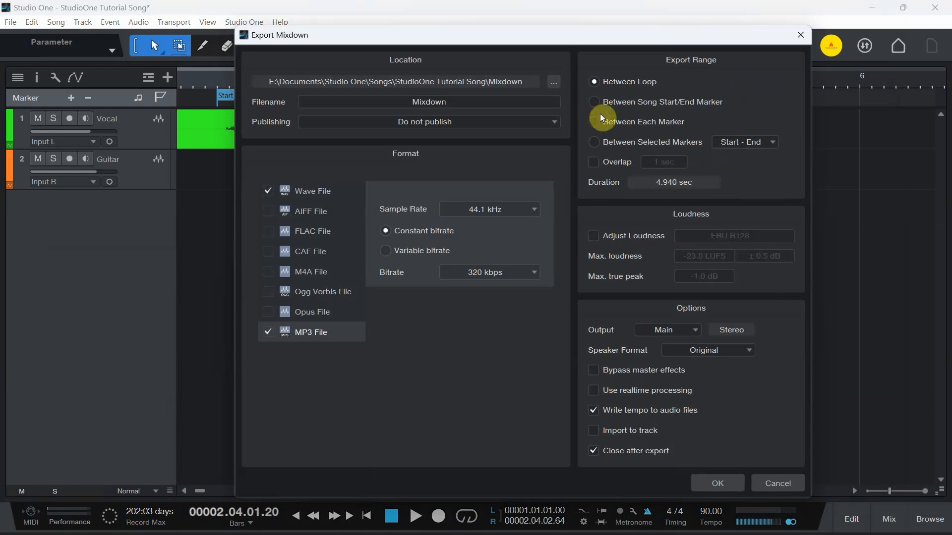
left_click(594, 103)
left_click(771, 483)
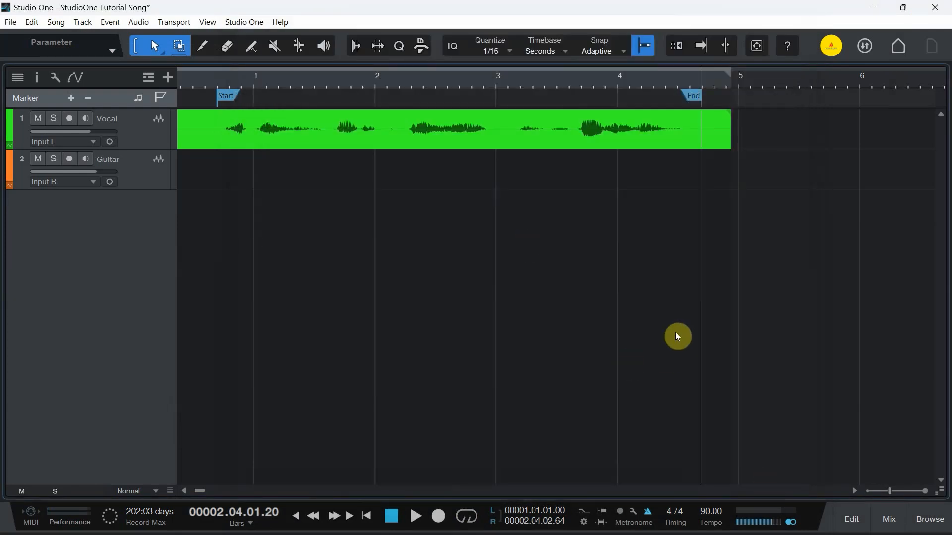
left_click_drag(889, 491, 878, 491)
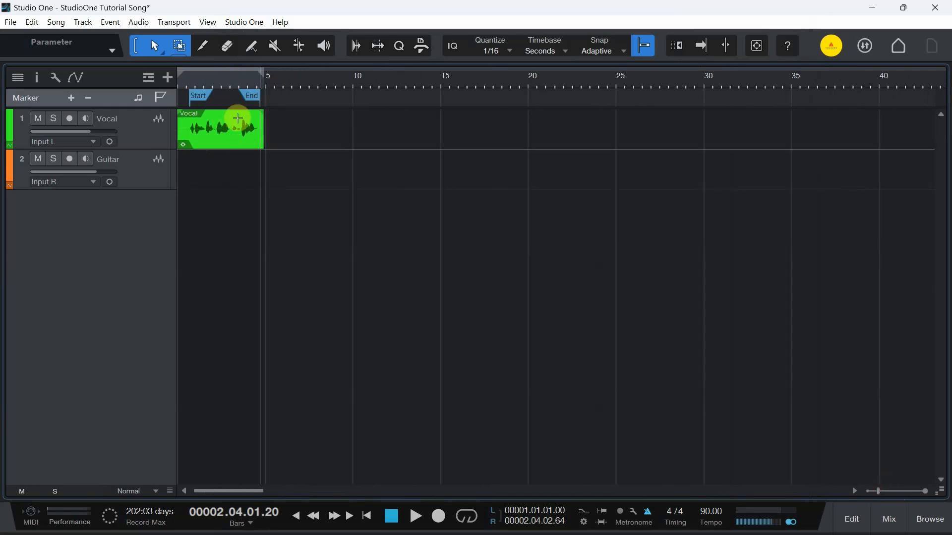
left_click(226, 45)
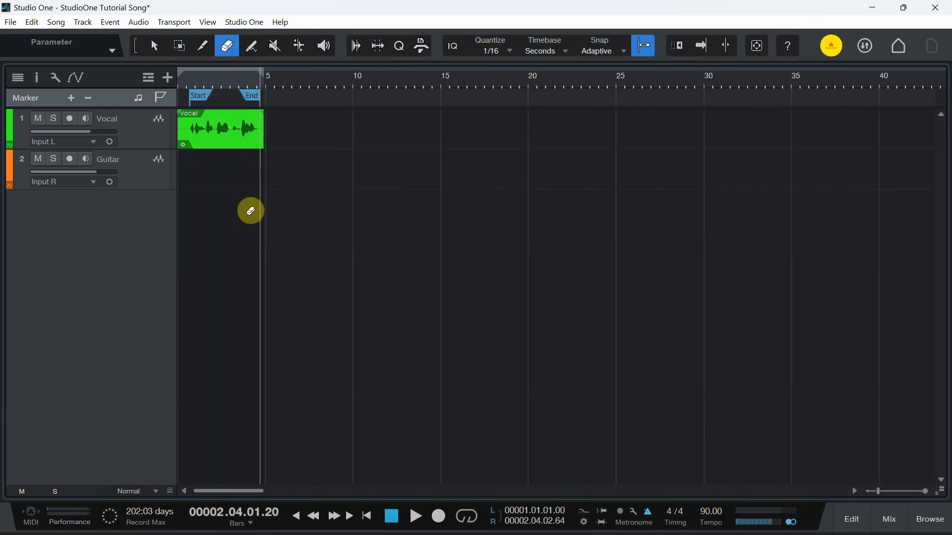
left_click(154, 45)
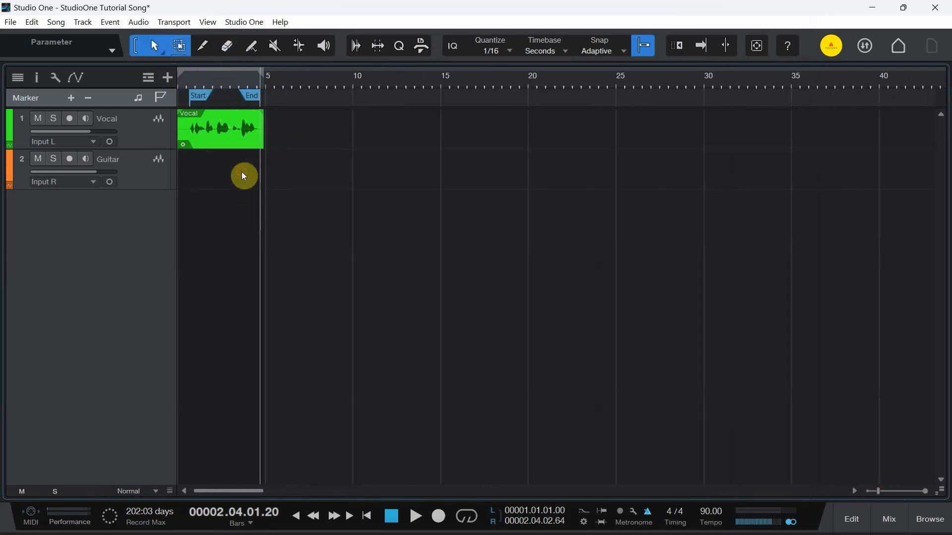